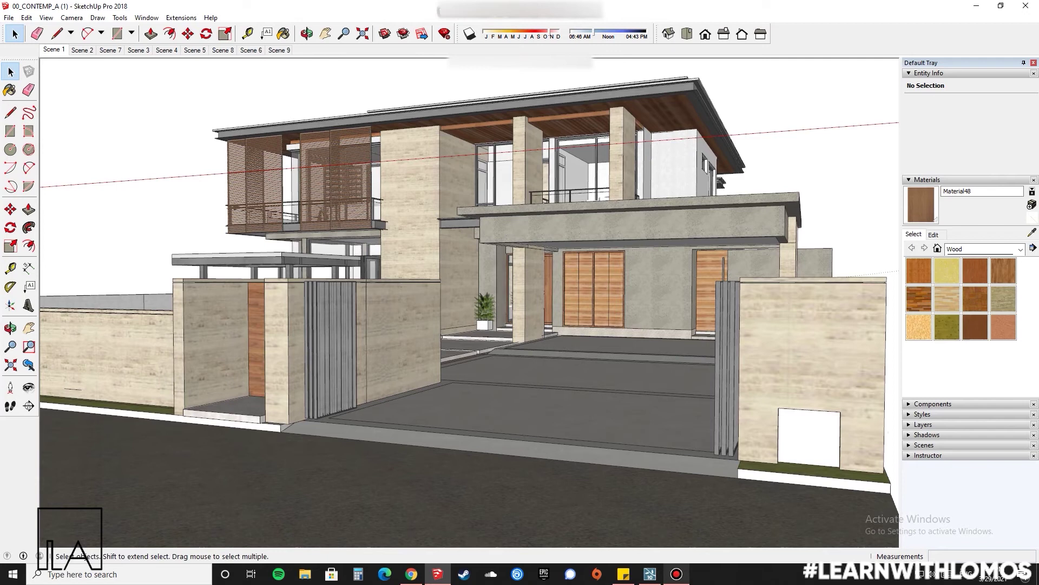
Open the house group and its nested group at the main entrance to reach the front door.
scroll(528, 325, up, 8)
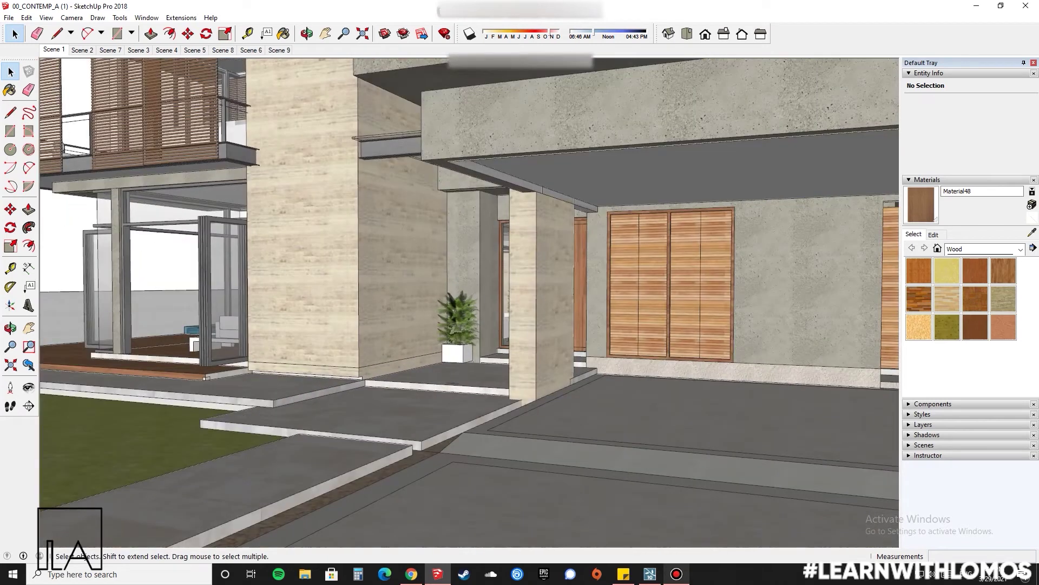
mouse_move(504, 314)
middle_down()
mouse_move(596, 300)
mouse_move(598, 287)
mouse_move(562, 294)
middle_up()
scroll(595, 285, up, 2)
scroll(595, 285, down, 3)
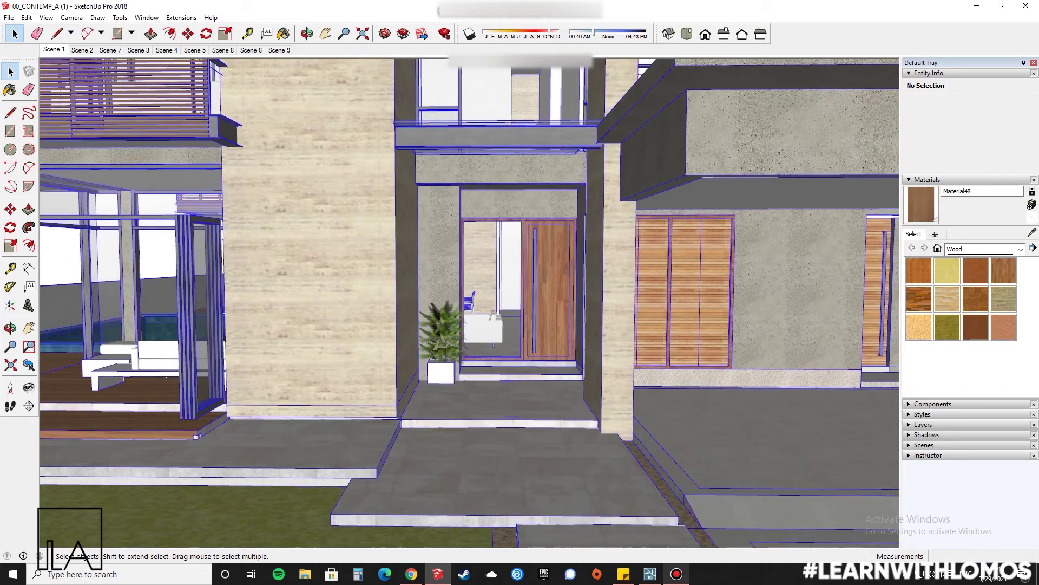
key(ctrl+a)
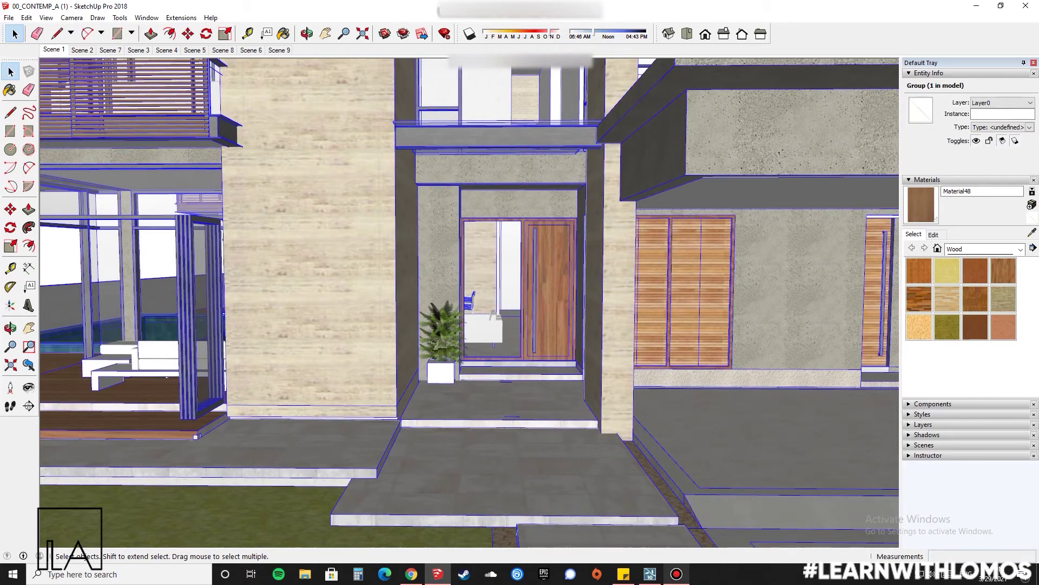
double_click(545, 302)
scroll(545, 302, up, 3)
double_click(546, 302)
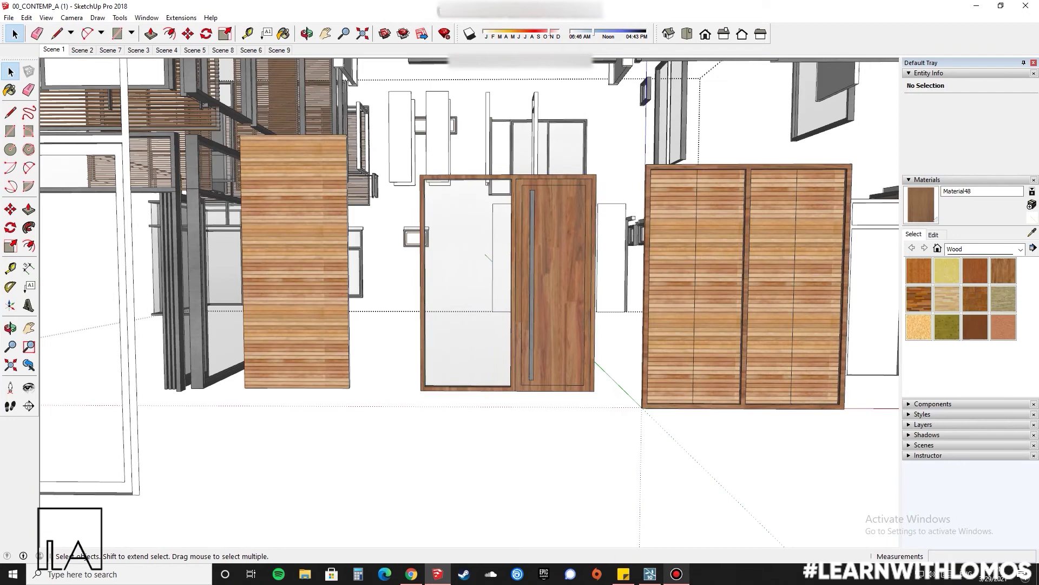
Cut the wooden door leaf with its long handle out of the entrance door group and leave group editing.
click(546, 302)
double_click(546, 302)
scroll(546, 302, up, 4)
middle_drag(546, 302, 541, 340)
click(563, 304)
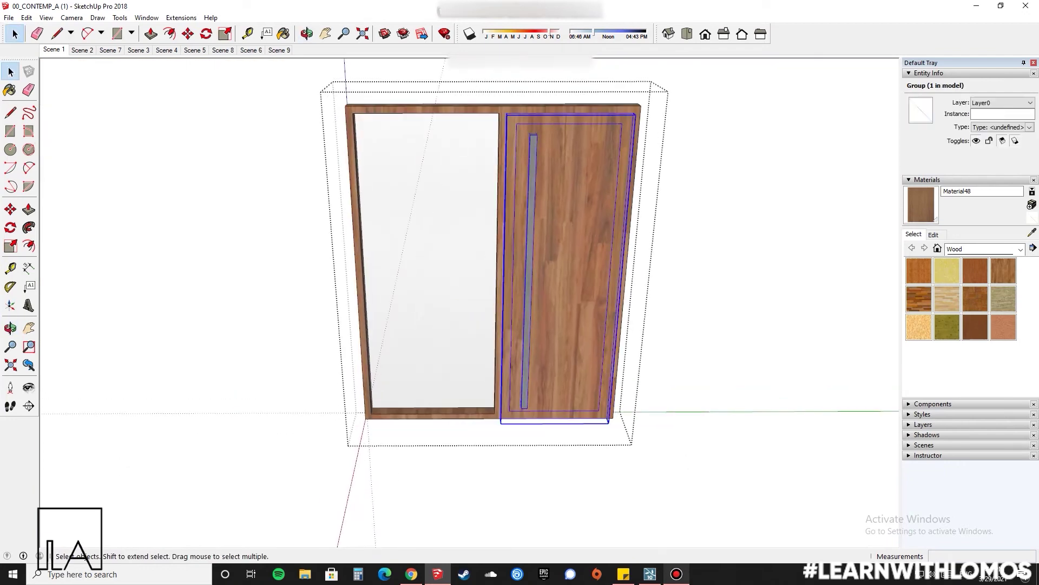
key(Delete)
key(Escape)
key(Escape)
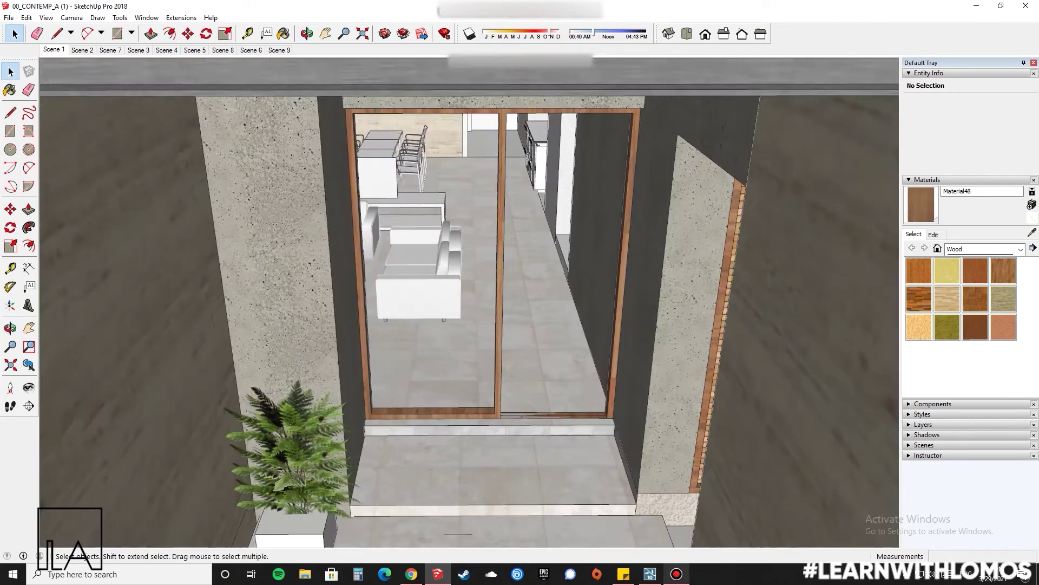
scroll(551, 287, down, 4)
middle_drag(552, 314, 556, 278)
scroll(557, 278, down, 1)
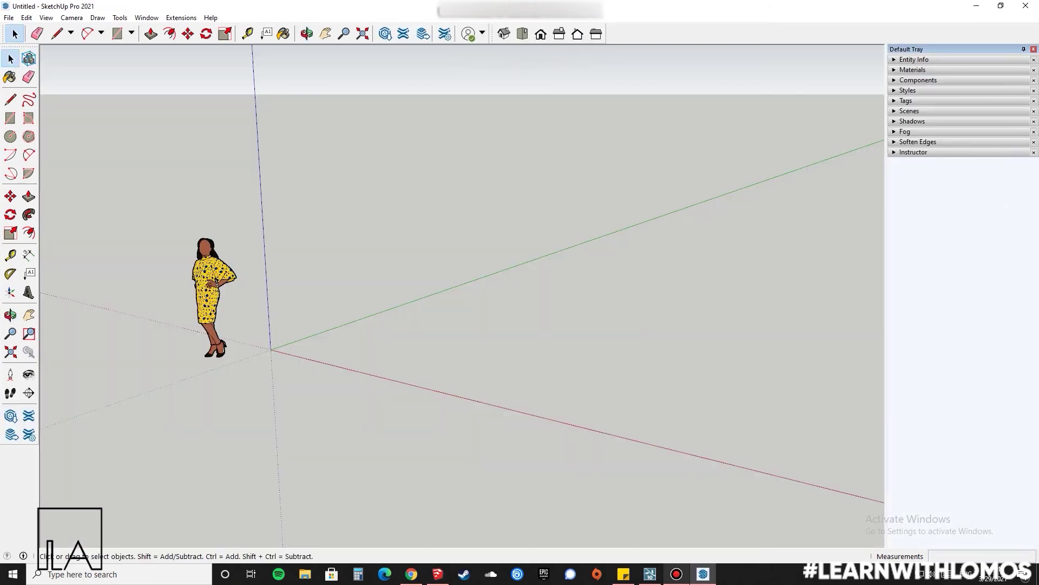
In the untitled SketchUp Pro 2021 model, move the scale figure away from the origin along the red axis.
middle_drag(461, 260, 552, 314)
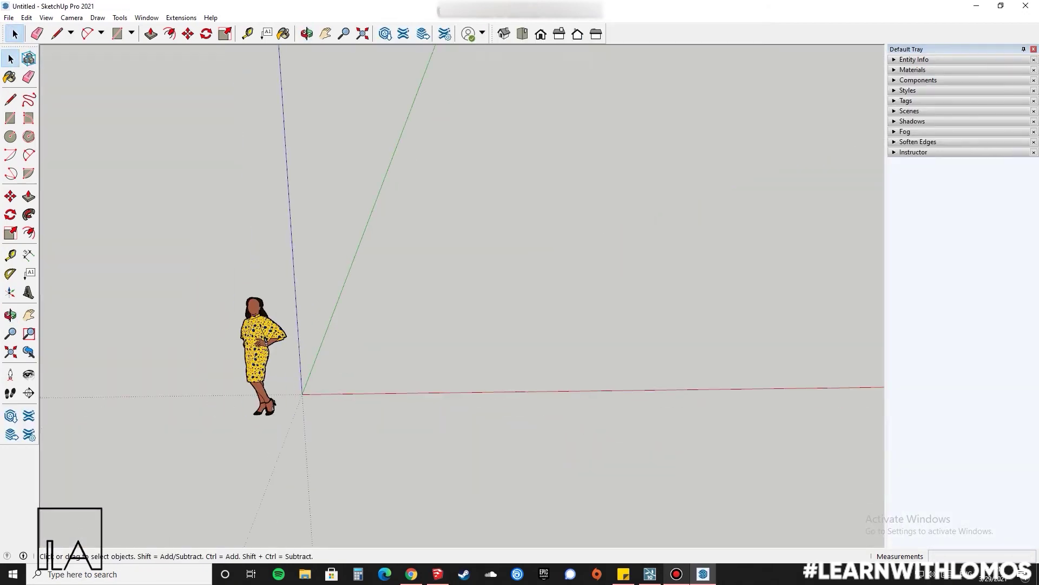
key(m)
click(261, 445)
click(118, 447)
key(space)
click(118, 447)
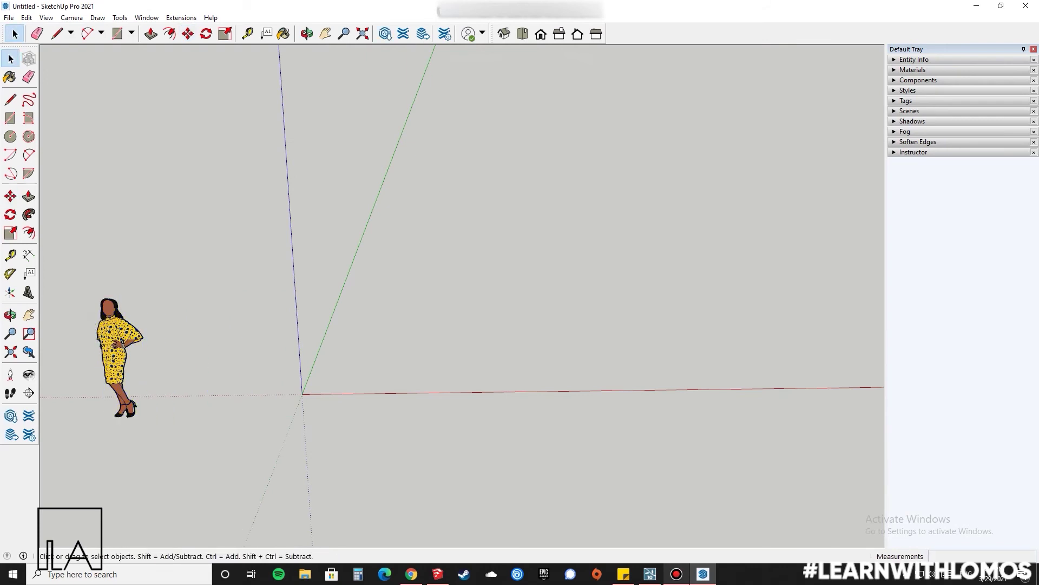
Paste the door leaf near the origin and rotate it 90° about the vertical axis.
key(ctrl+v)
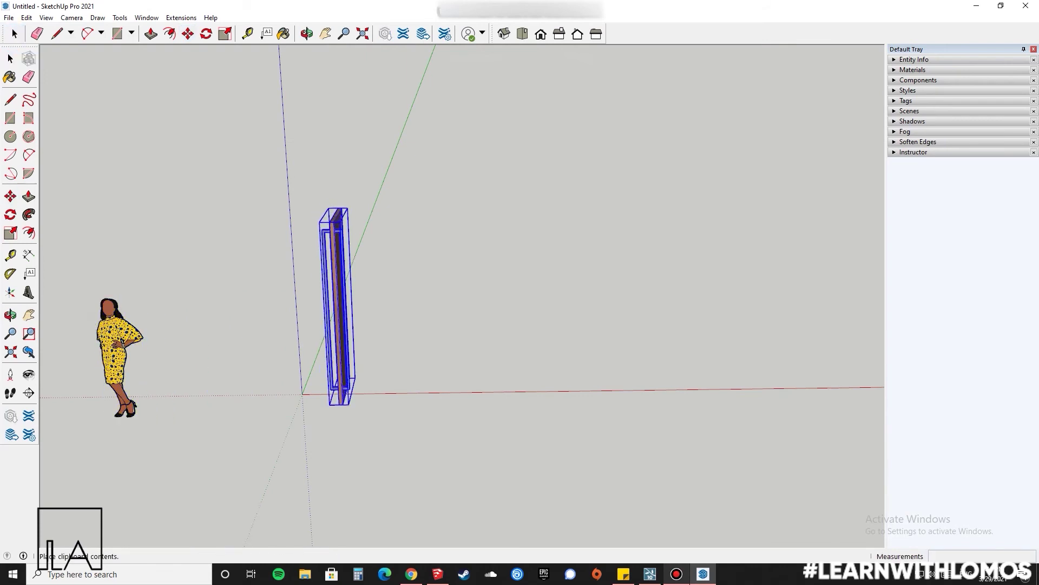
click(334, 394)
middle_drag(335, 433, 398, 434)
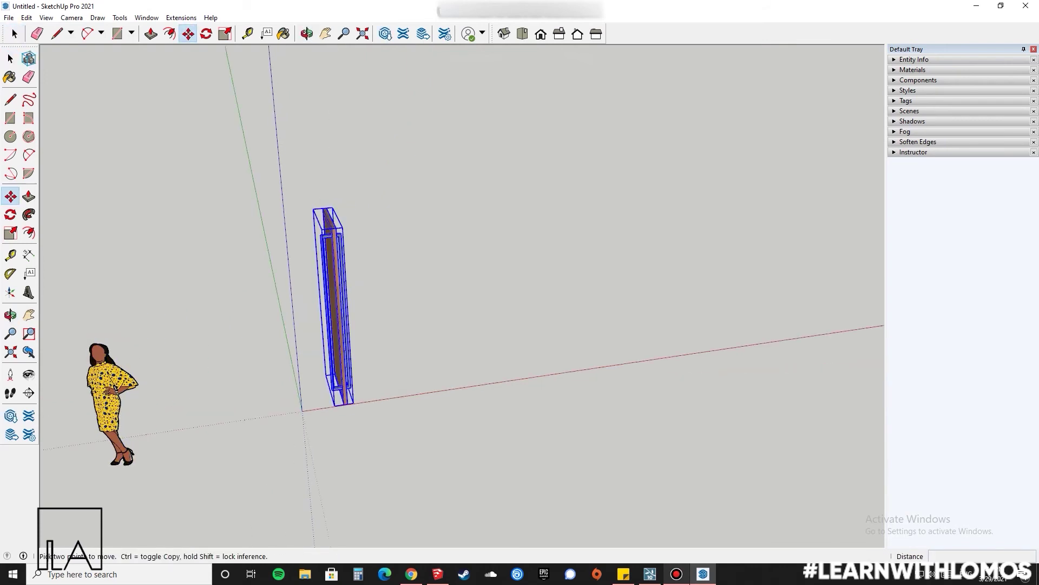
key(q)
click(456, 425)
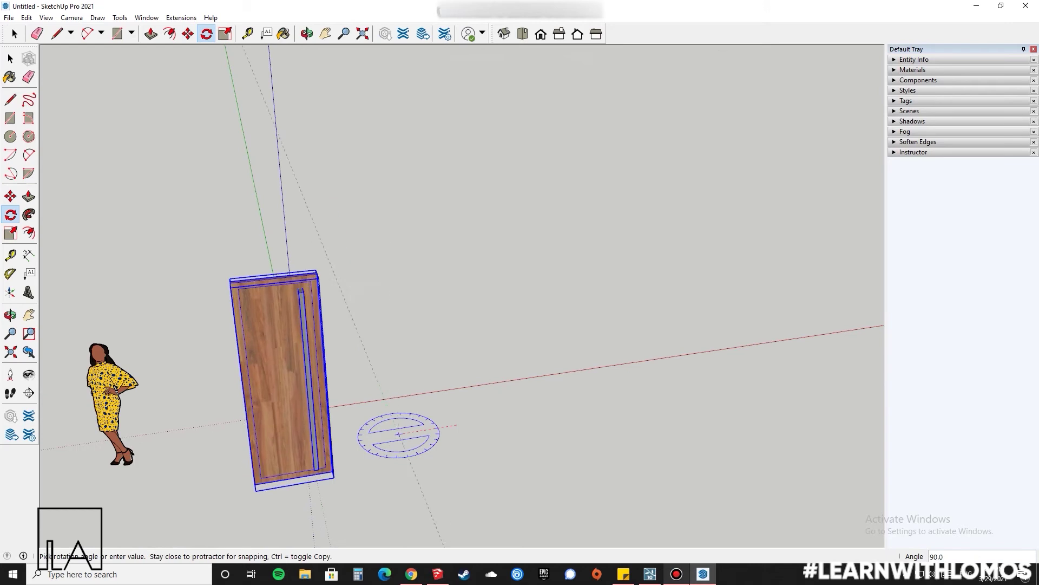
click(387, 405)
key(m)
key(space)
Move the door leaf by its lower outer corner onto the axes origin and deselect it.
middle_drag(314, 433, 379, 414)
scroll(371, 399, up, 4)
scroll(425, 397, up, 2)
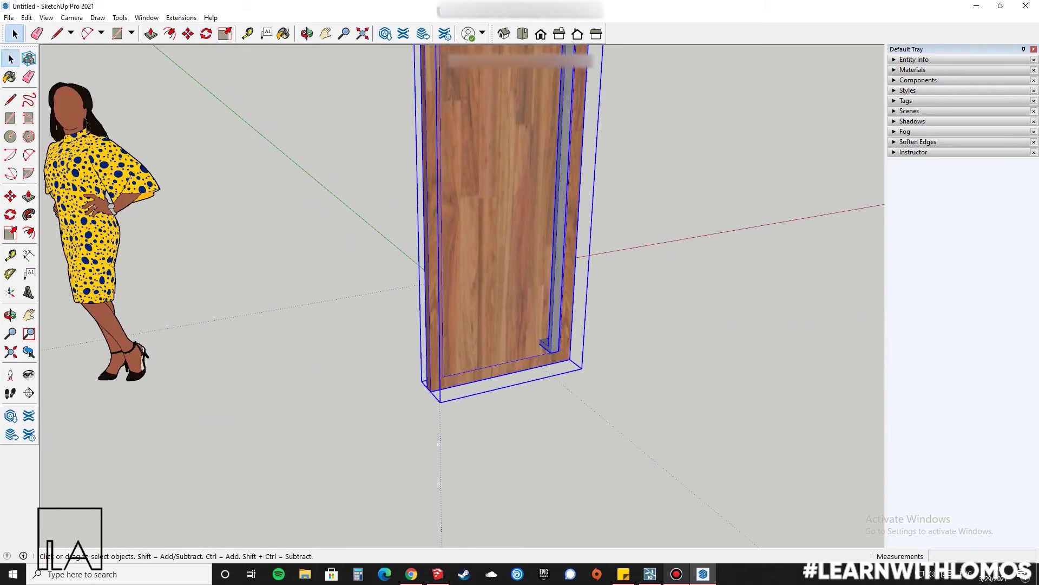
key(m)
click(430, 390)
scroll(445, 260, up, 1)
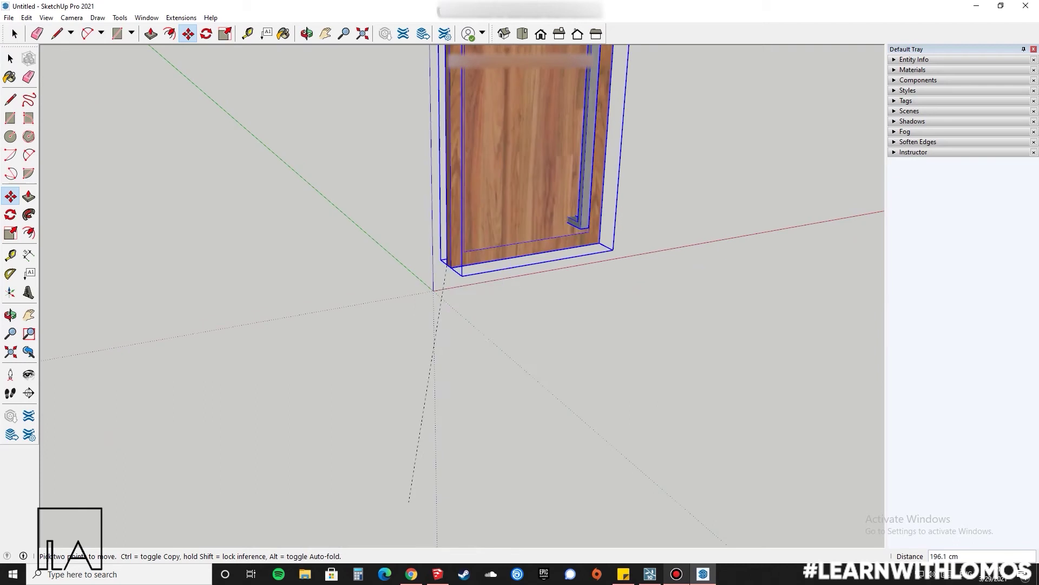
click(435, 292)
key(space)
scroll(433, 309, down, 3)
scroll(447, 314, down, 2)
middle_drag(447, 314, 422, 260)
scroll(422, 260, down, 1)
click(393, 255)
Save the door model to the Desktop under the file name Door.
click(9, 18)
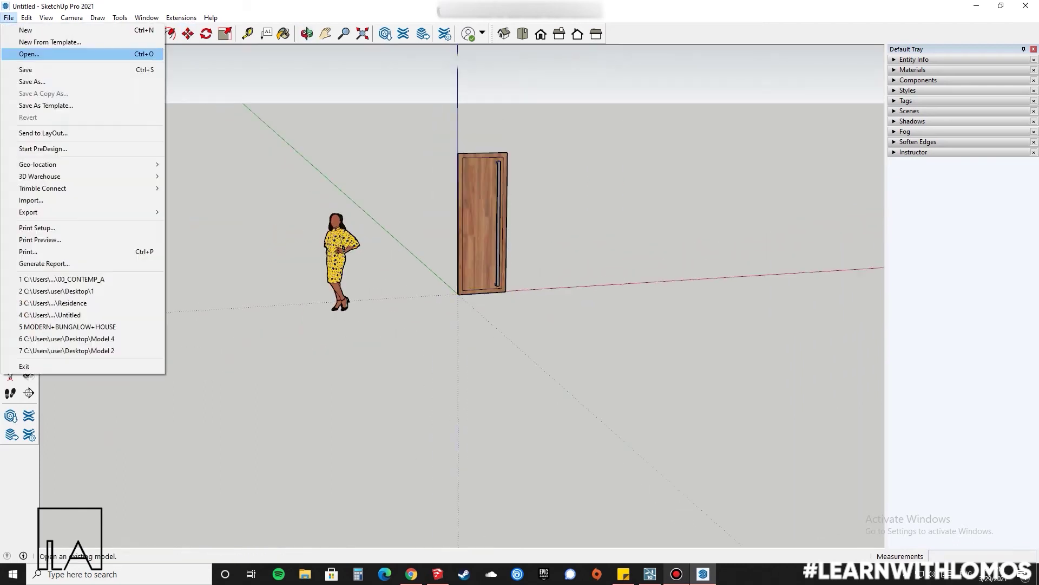
click(33, 81)
key(ctrl+s)
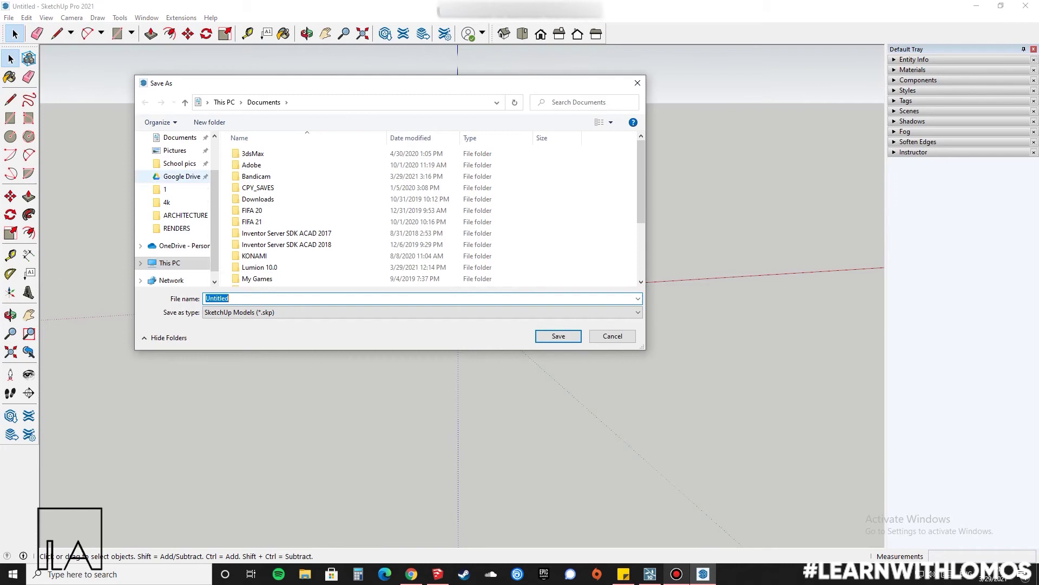
click(175, 159)
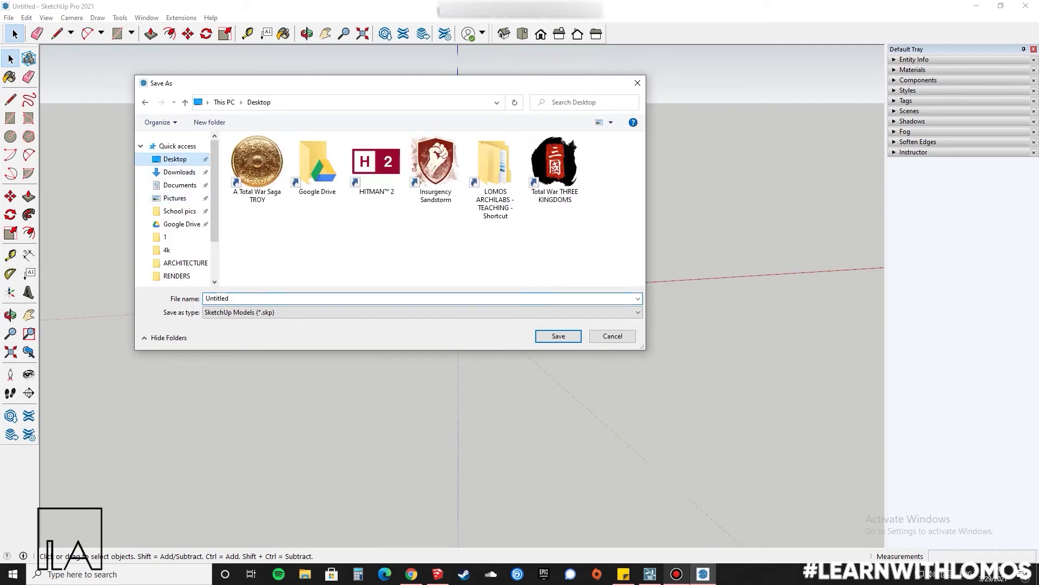
click(236, 299)
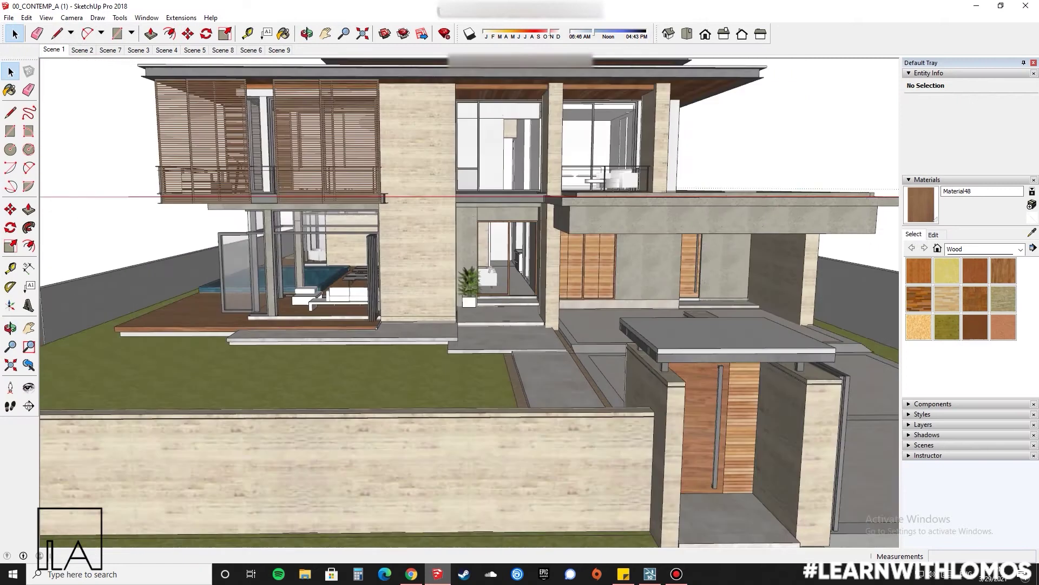
Switch to the house model in SketchUp Pro 2018 and save it to the Desktop as Residence.
scroll(487, 287, down, 5)
middle_drag(487, 303, 395, 270)
scroll(433, 270, up, 4)
key(space)
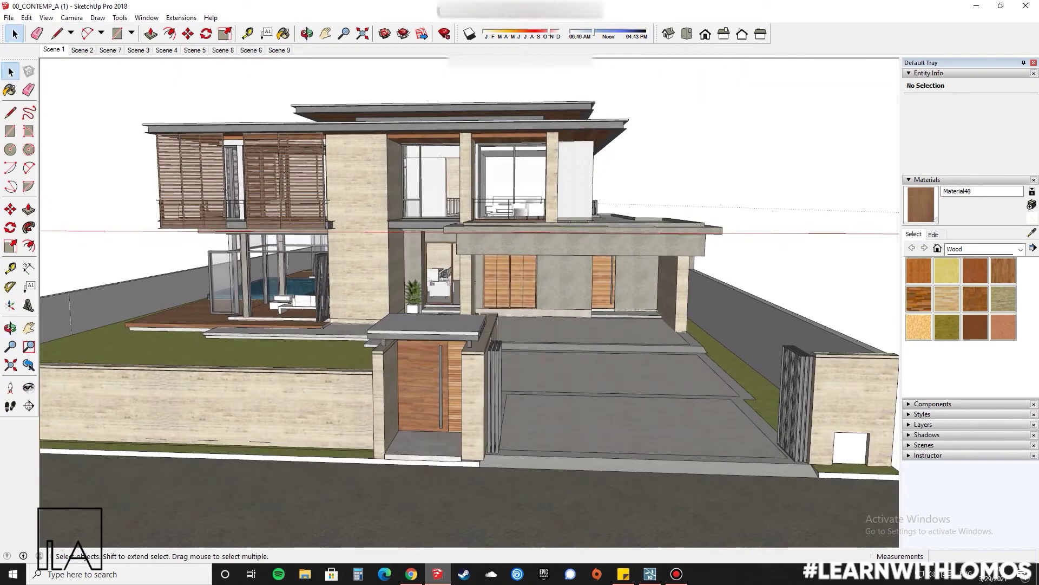
click(8, 18)
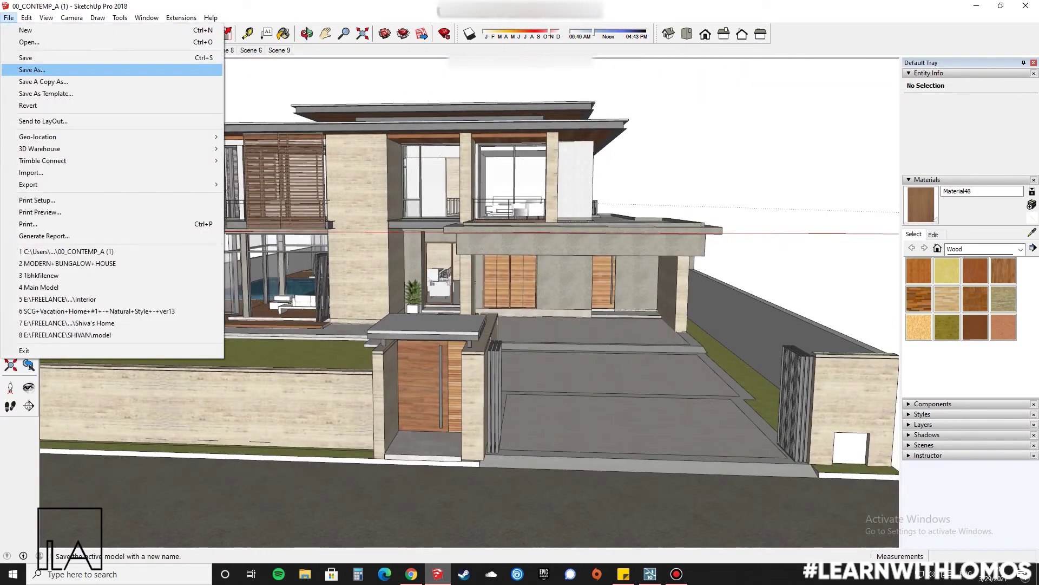
key(Return)
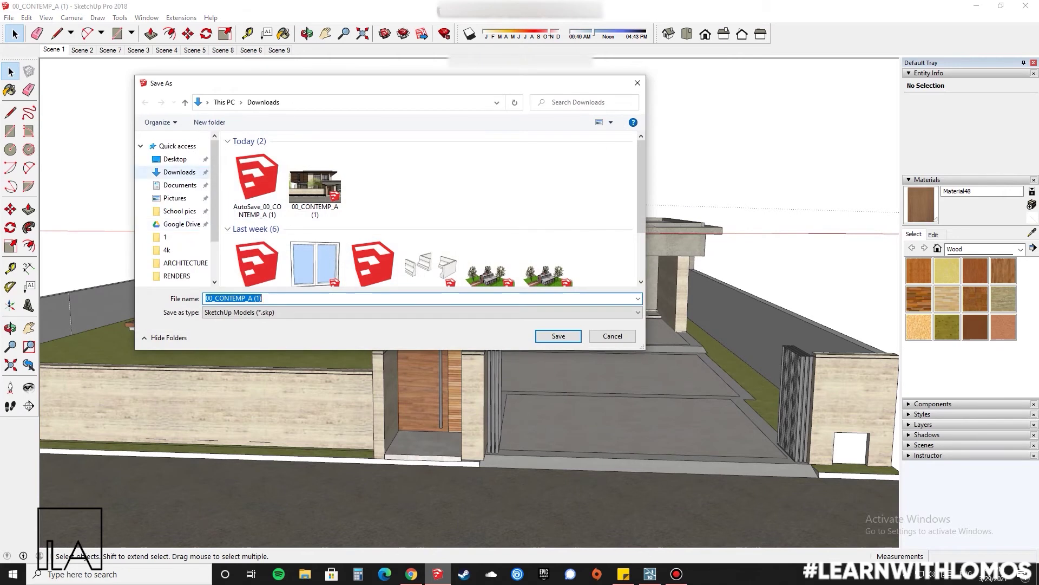
click(175, 159)
key(Tab)
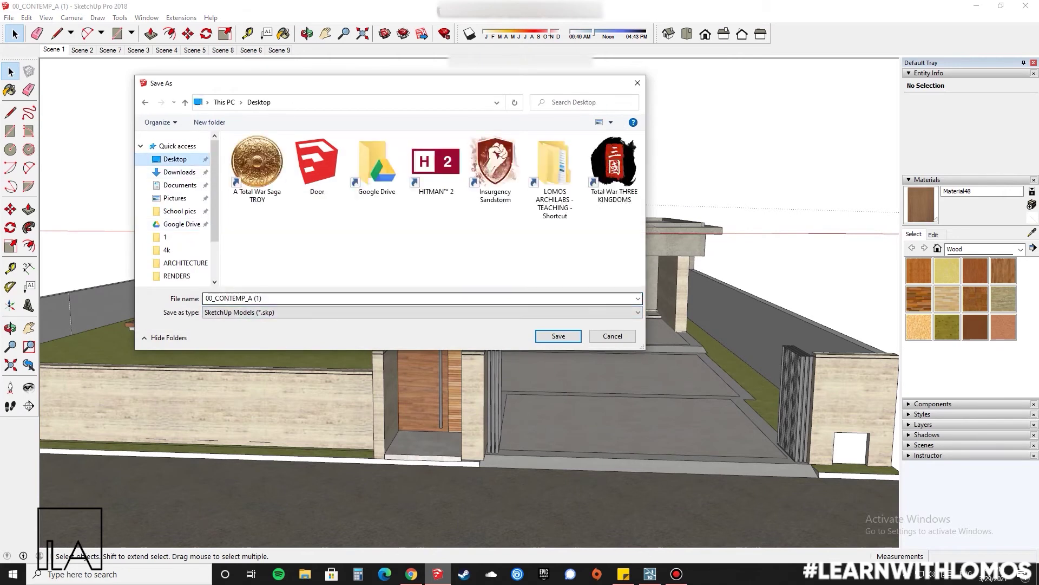
click(233, 298)
text(\)
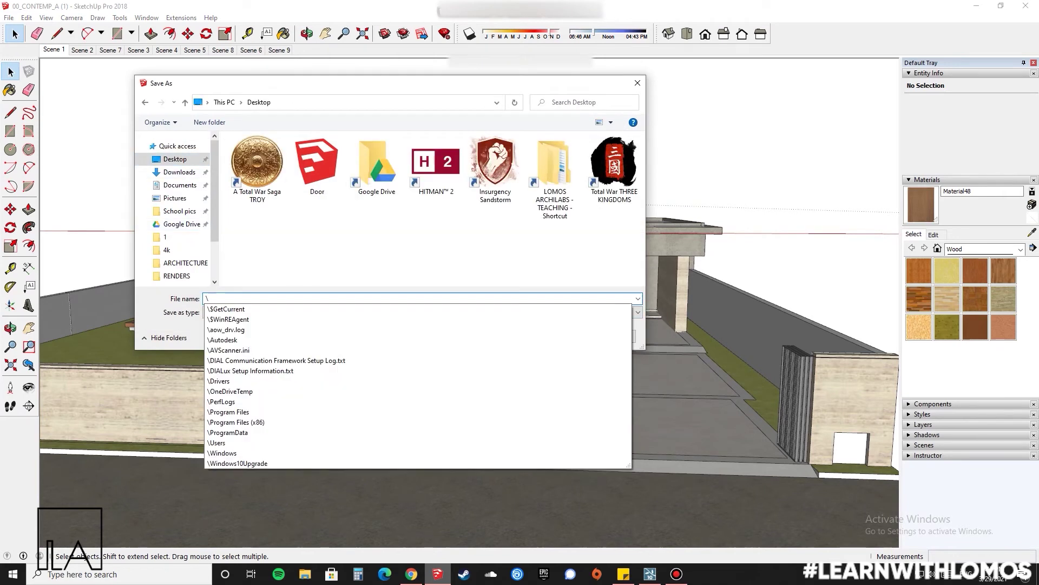
key(BackSpace)
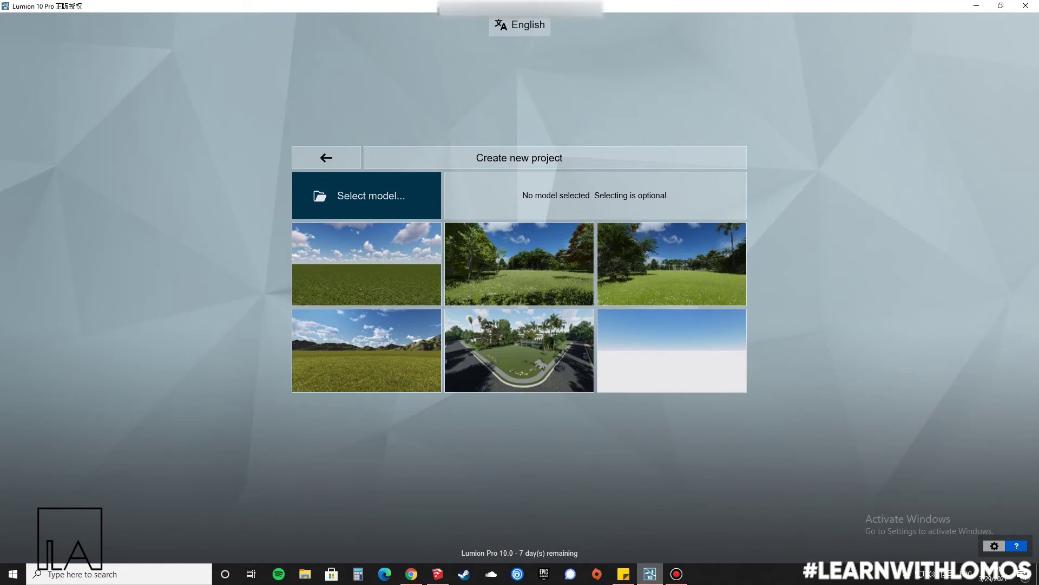
Switch to Lumion, create a project from the plain white landscape, and choose Residence.skp from the Desktop for import.
click(671, 351)
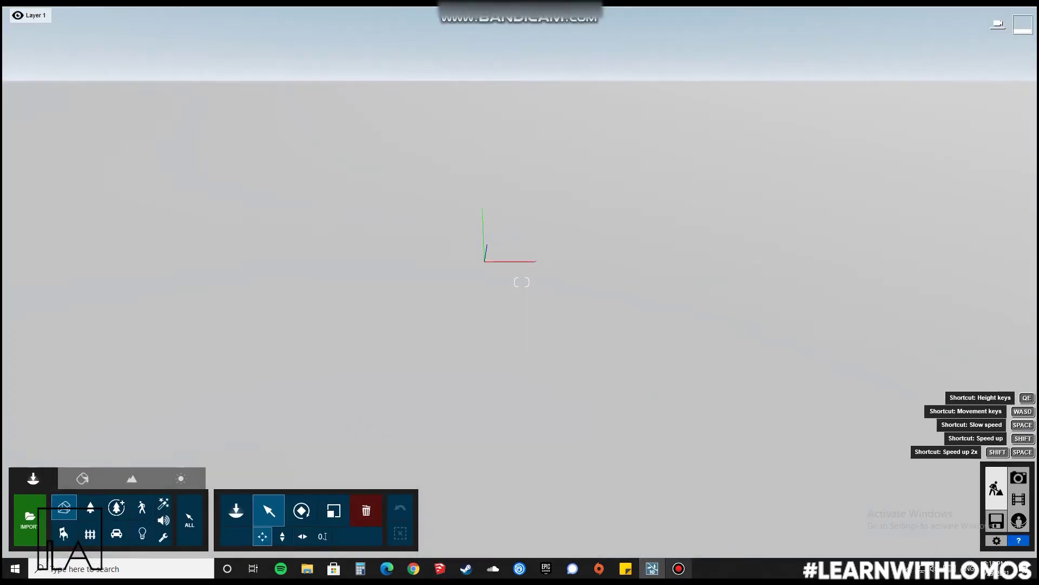
right_drag(520, 379, 520, 327)
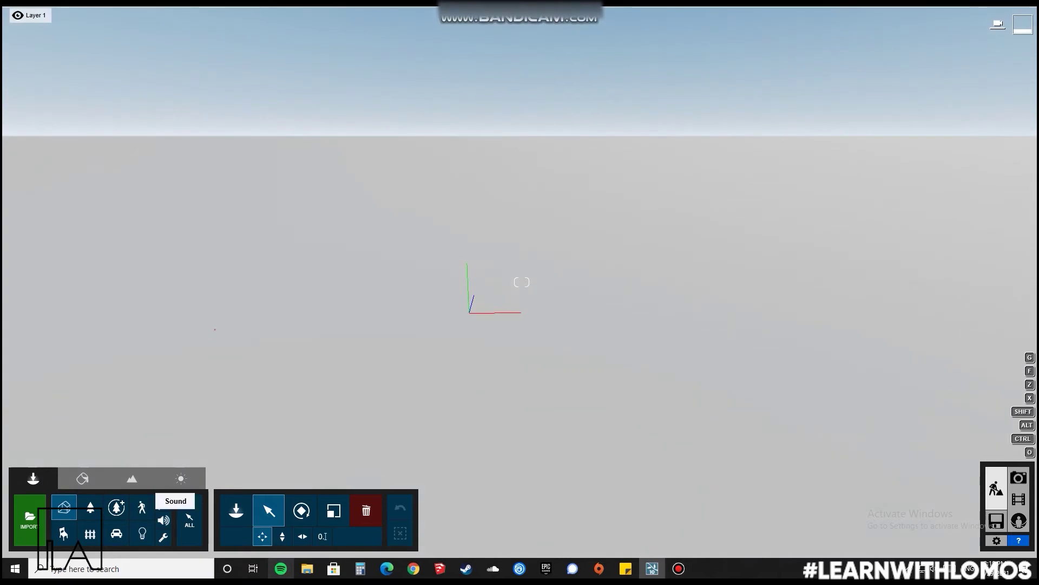
click(30, 517)
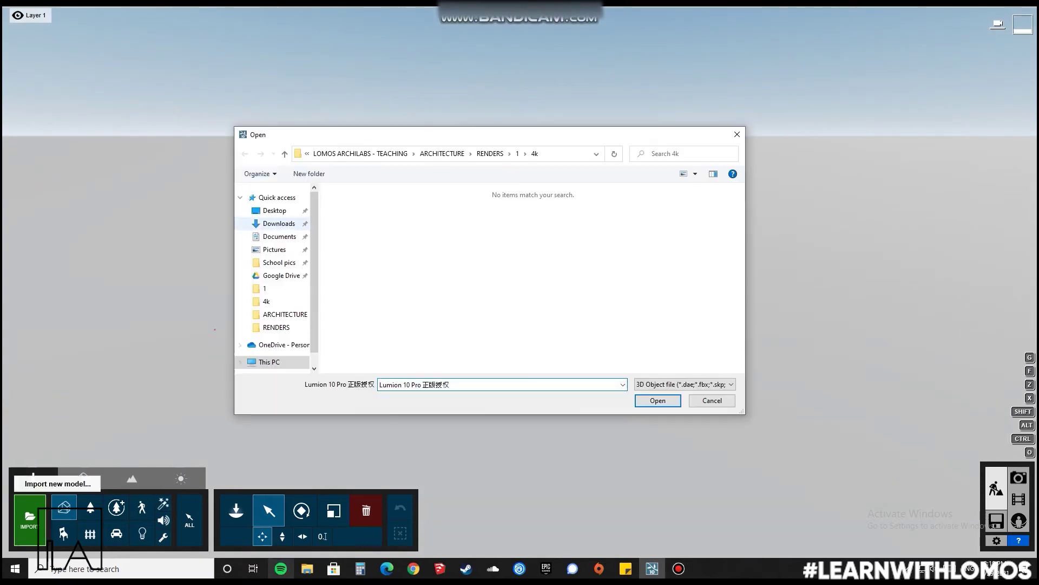
click(275, 211)
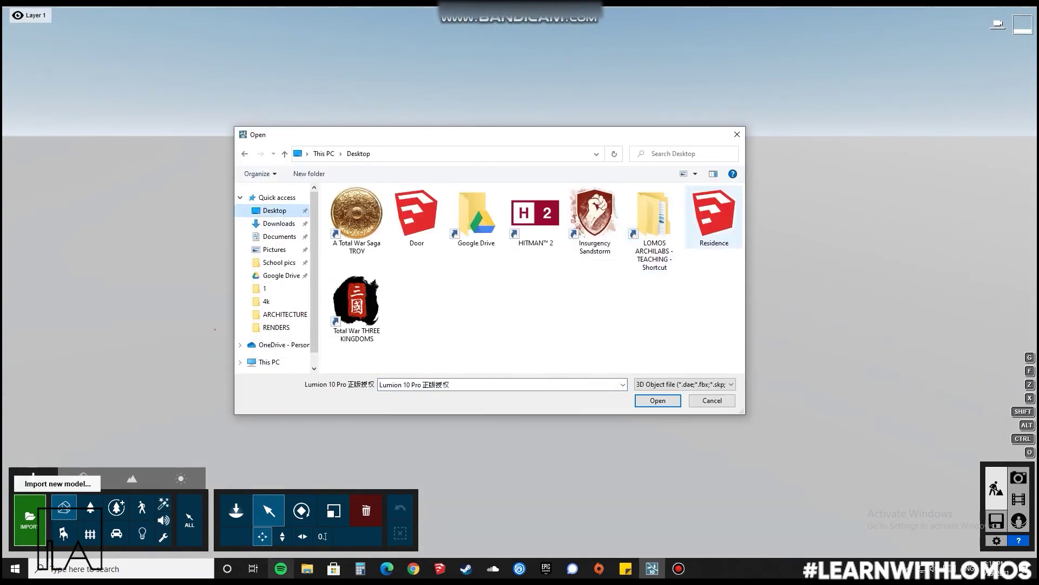
click(714, 216)
click(658, 400)
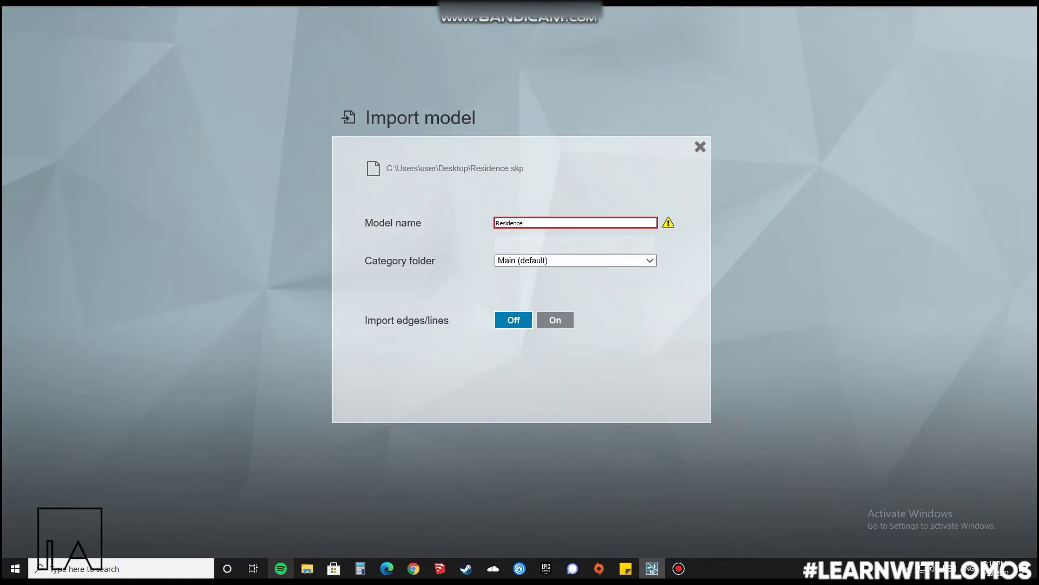
Import the model as Residence 1 into a new category folder named New Residence, with edges/lines off.
click(575, 260)
scroll(573, 343, down, 2)
click(572, 387)
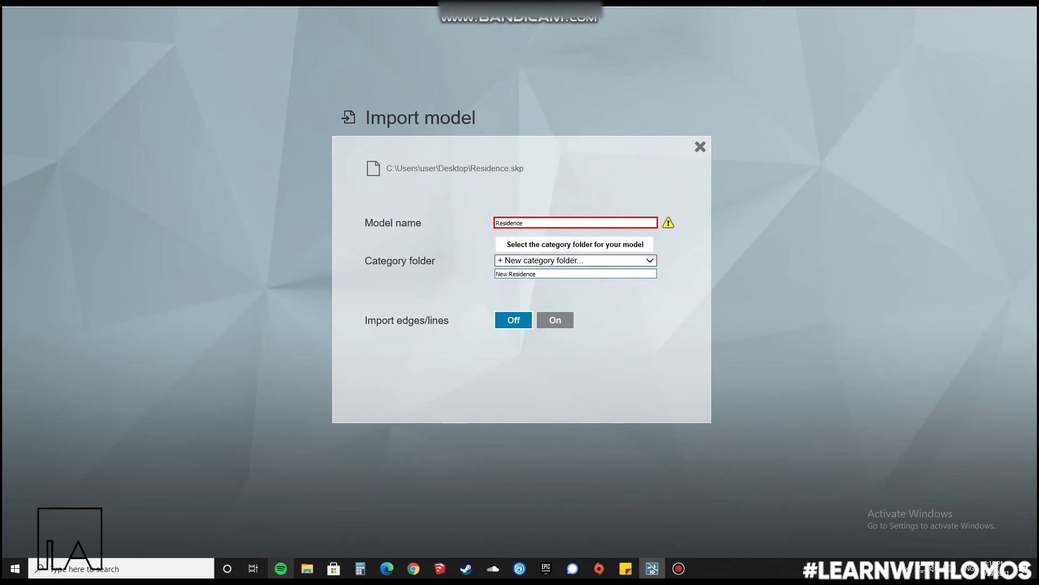
click(524, 223)
text(1)
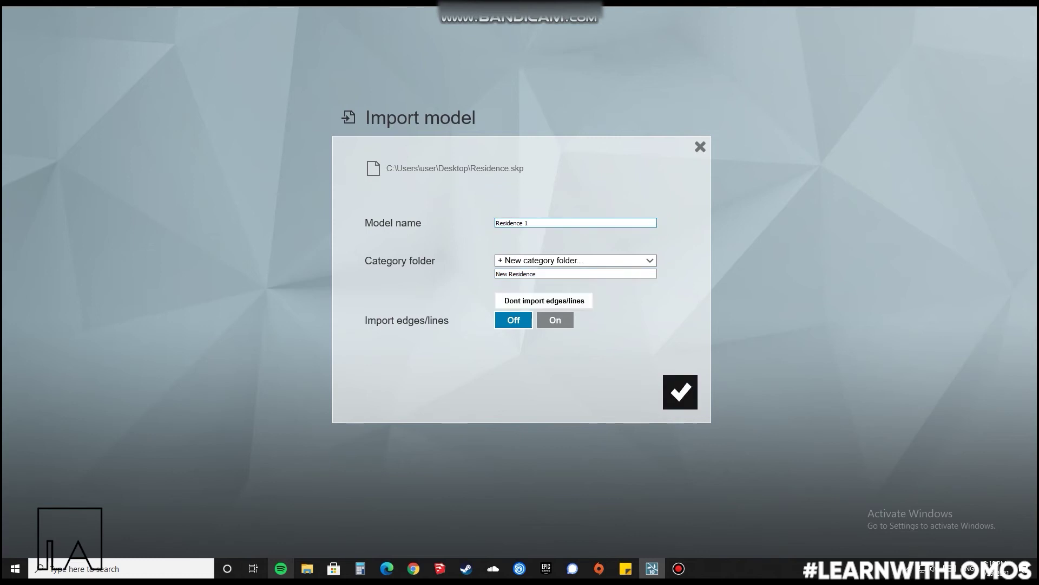
click(680, 392)
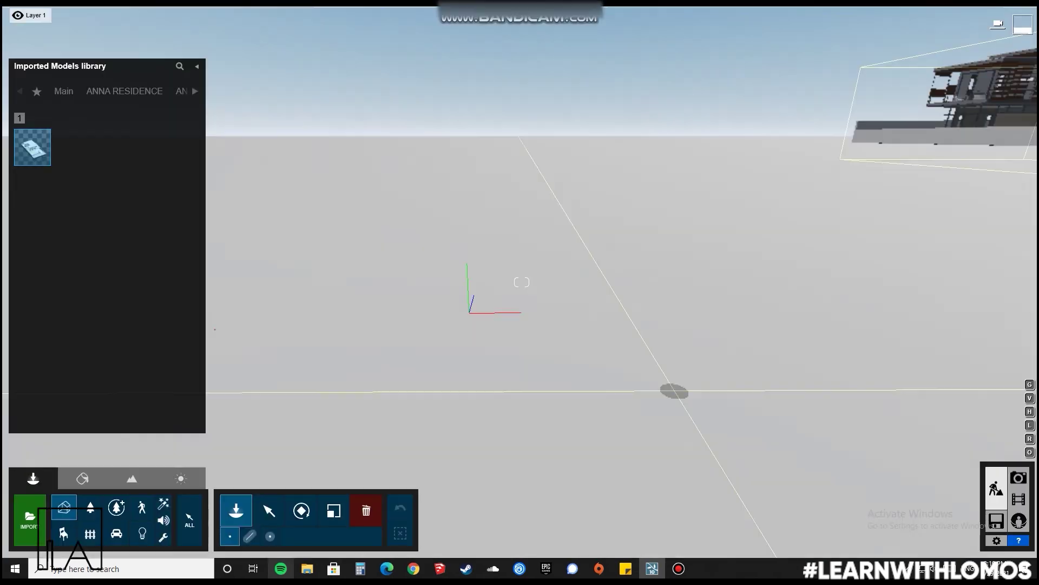
Place the imported Residence 1 model on the plain ground and switch to the Select tool.
middle_drag(470, 312, 509, 289)
right_drag(509, 289, 605, 301)
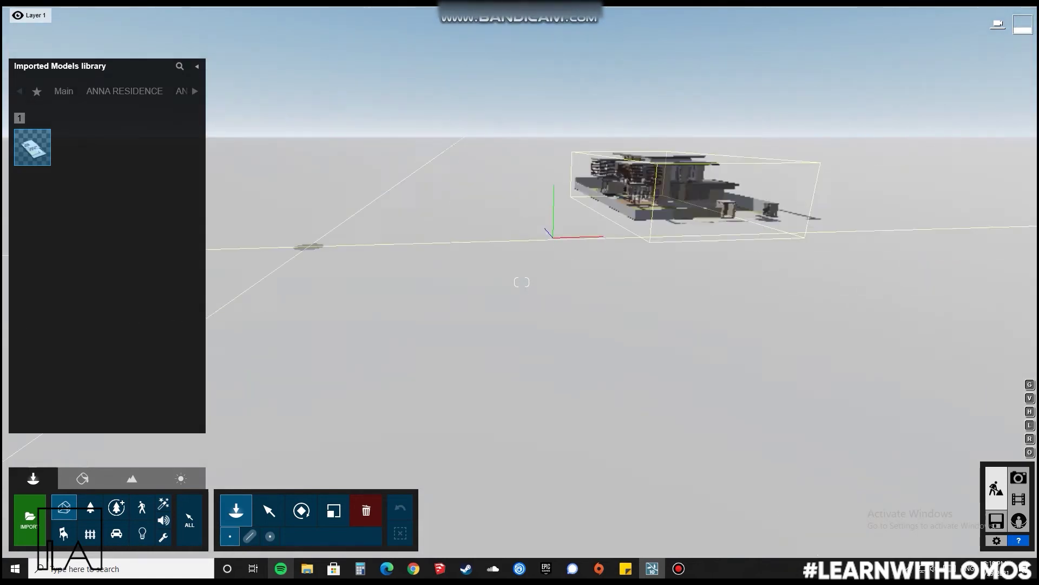
right_drag(233, 271, 93, 277)
key(a)
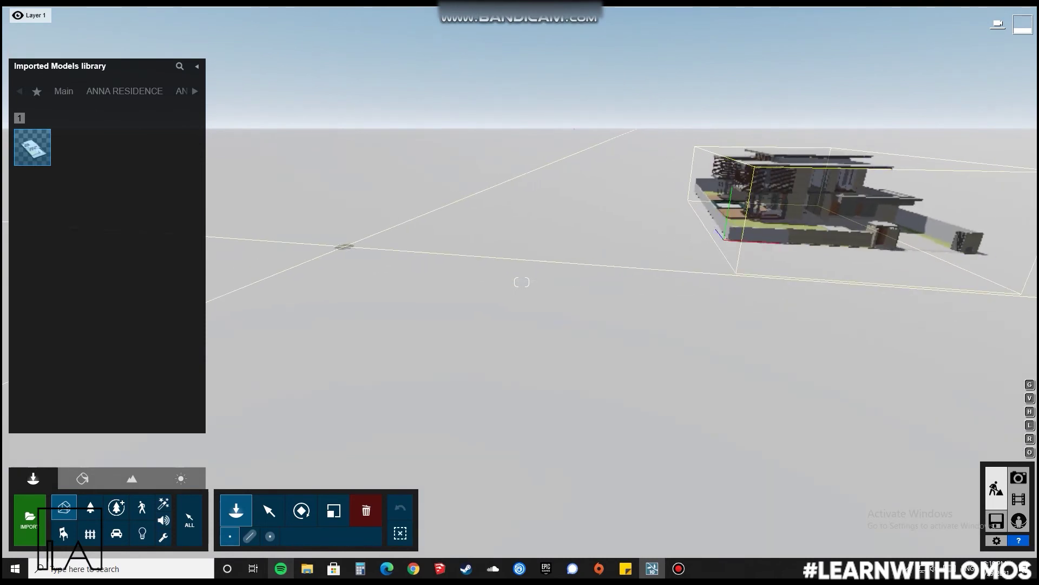
click(269, 510)
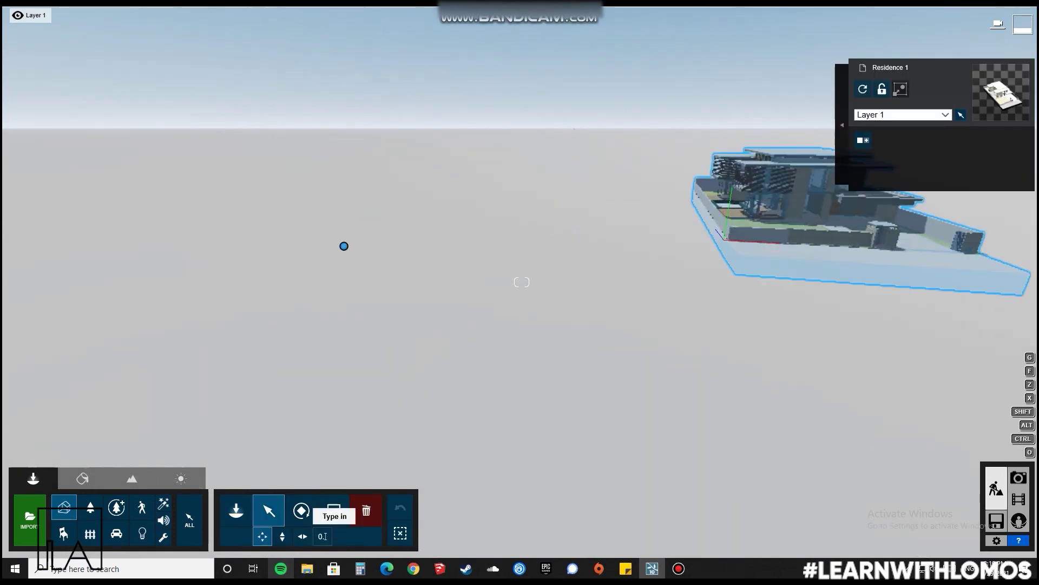
Raise the Residence 1 model slightly above the plain ground and deselect it.
click(282, 536)
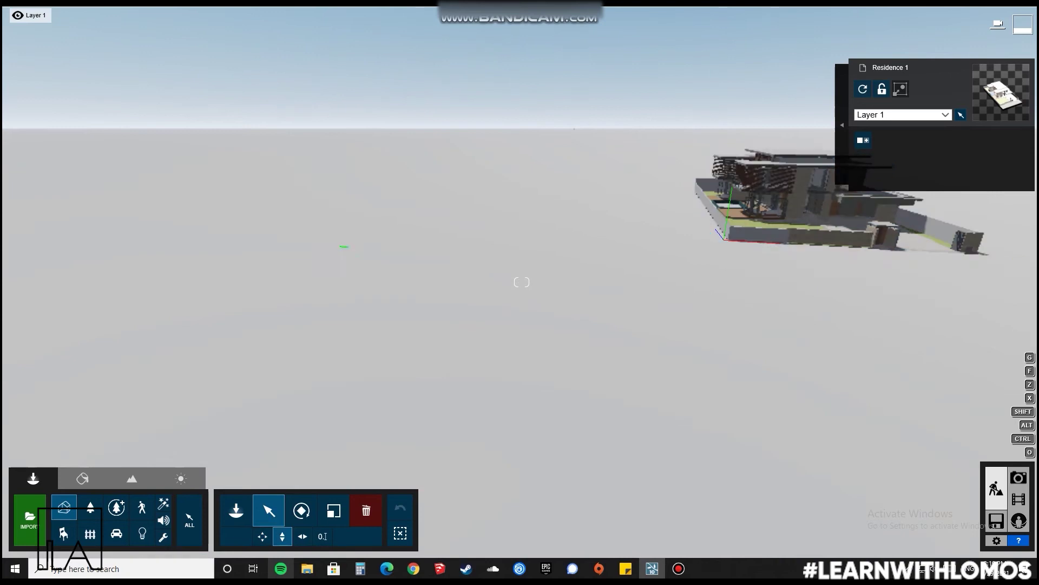
drag(343, 247, 343, 243)
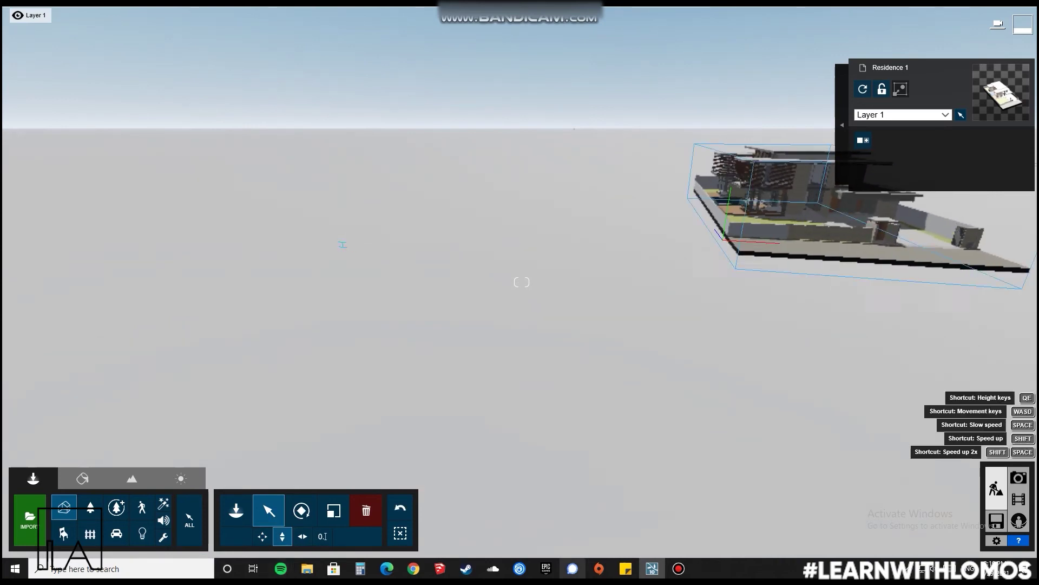
right_drag(343, 243, 246, 217)
key(w)
key(d)
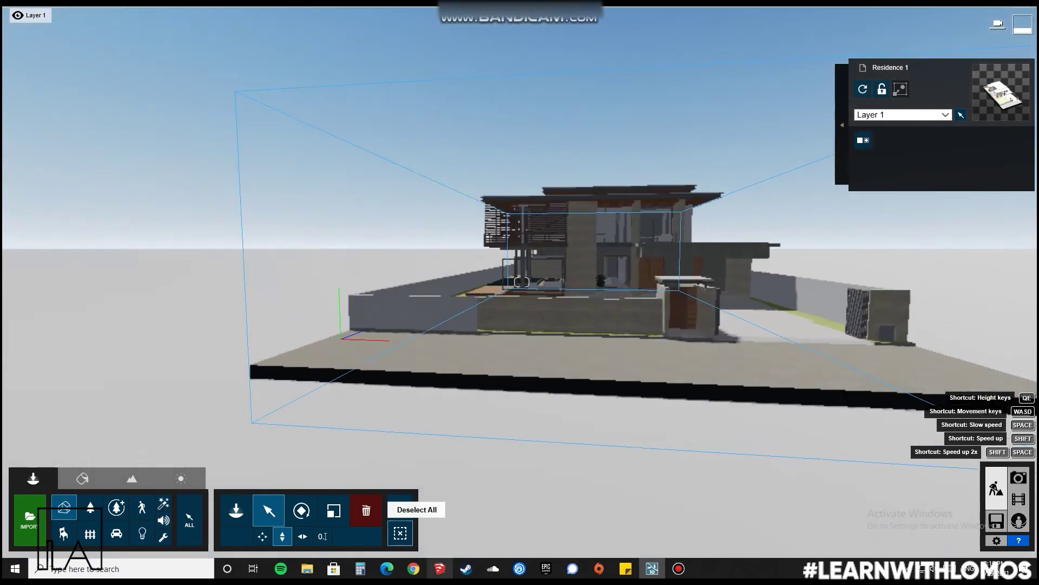
click(400, 533)
key(d)
key(q)
right_drag(522, 282, 472, 297)
key(d)
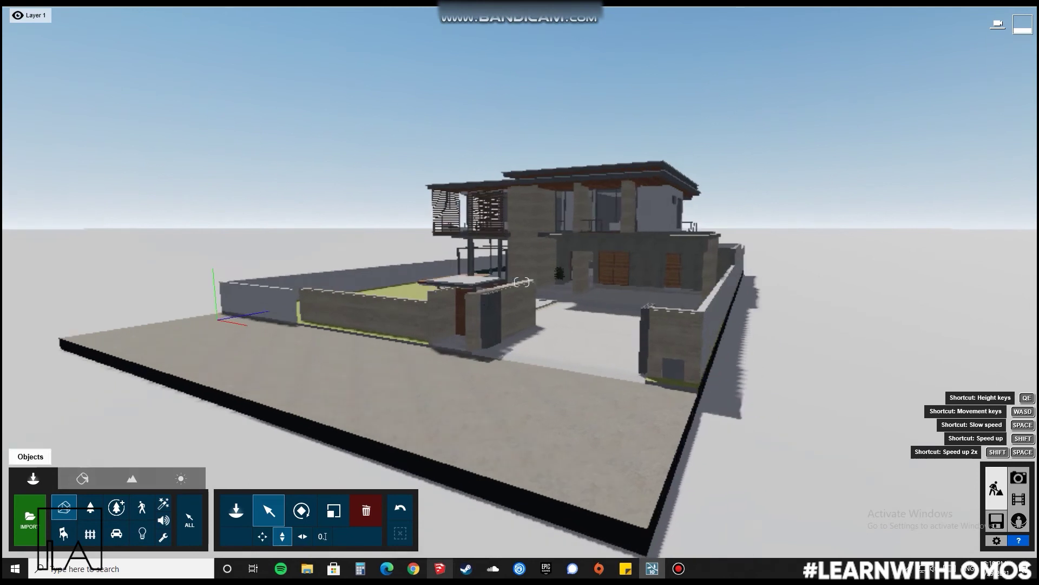
Apply an asphalt material from the outdoor library to the <Carpet>2 street surface in front of the house.
click(82, 479)
click(360, 398)
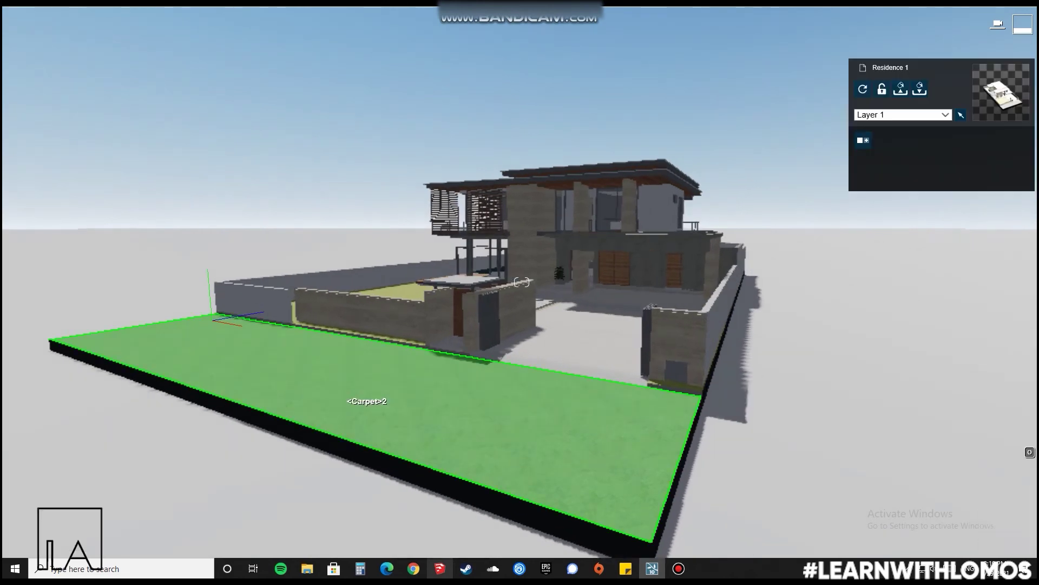
click(110, 193)
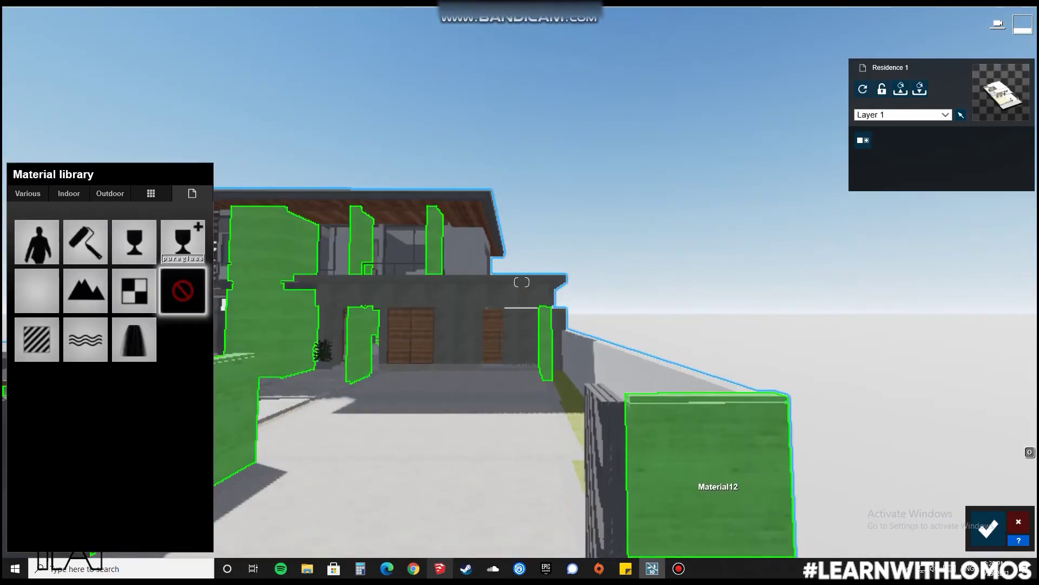
Give the Material12 walls a material from the second page of the outdoor stone library and reduce its map scale slightly.
click(709, 476)
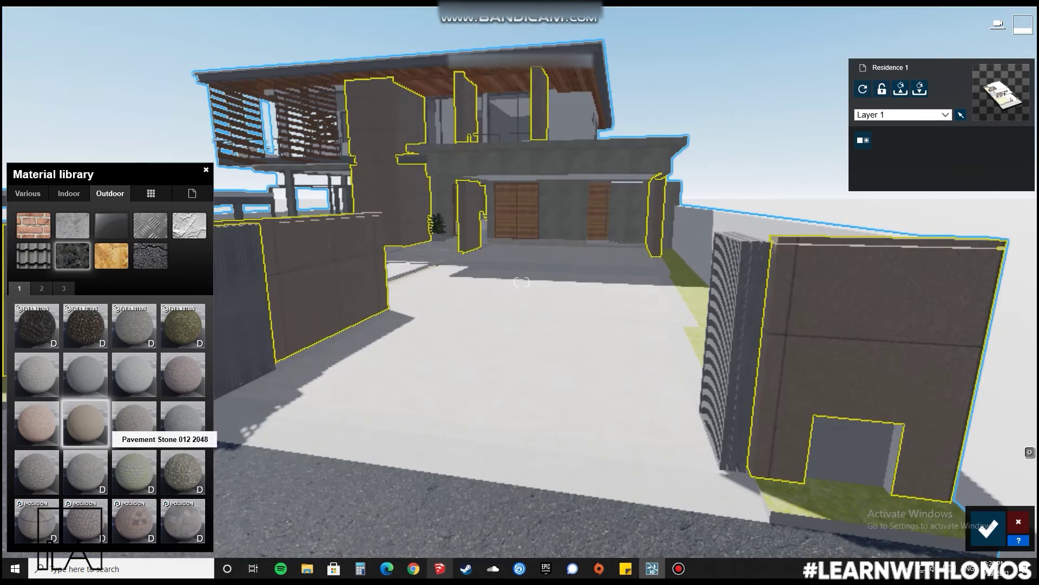
click(42, 288)
click(85, 325)
drag(47, 420, 43, 420)
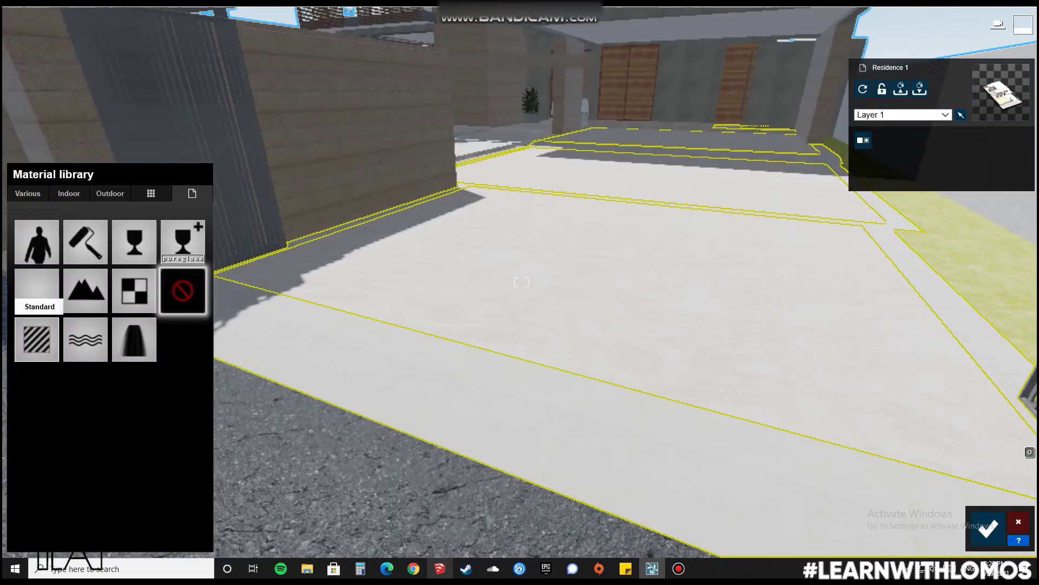
Apply outdoor library finishes to the driveway paving, the Concrete_r01 surfaces and the wooden panels of the double door.
click(110, 193)
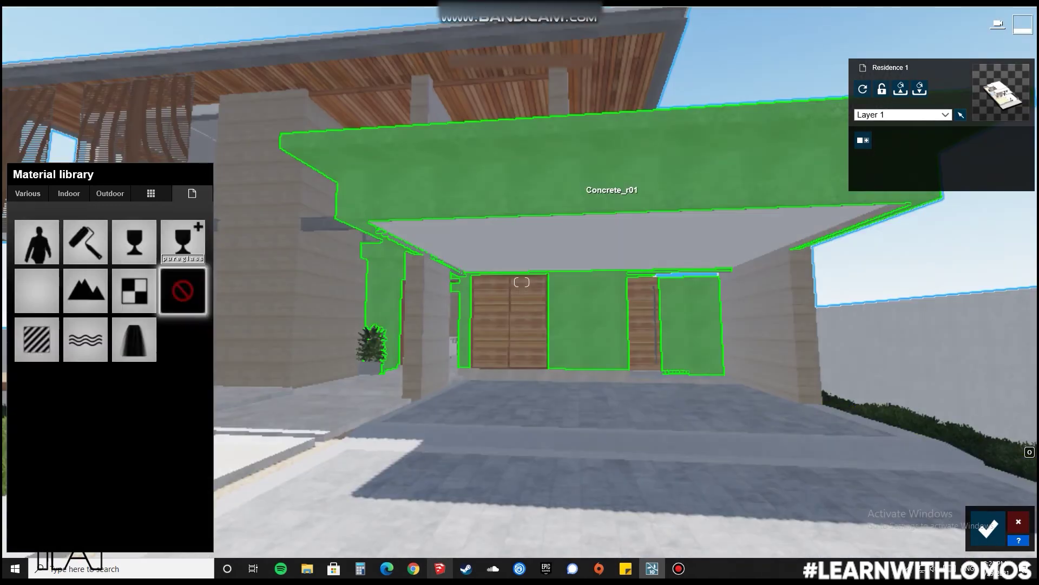
click(63, 288)
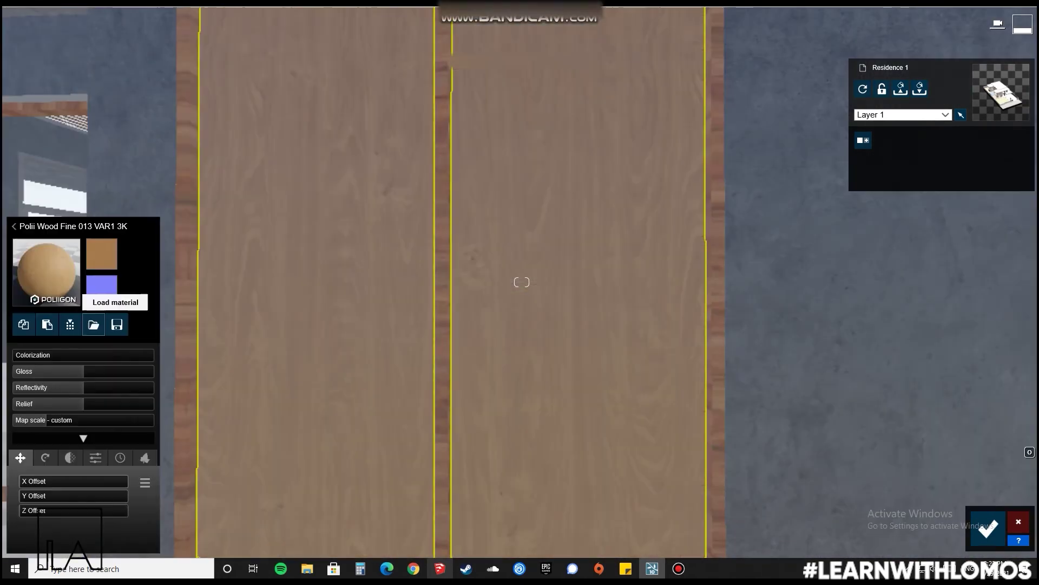
click(93, 324)
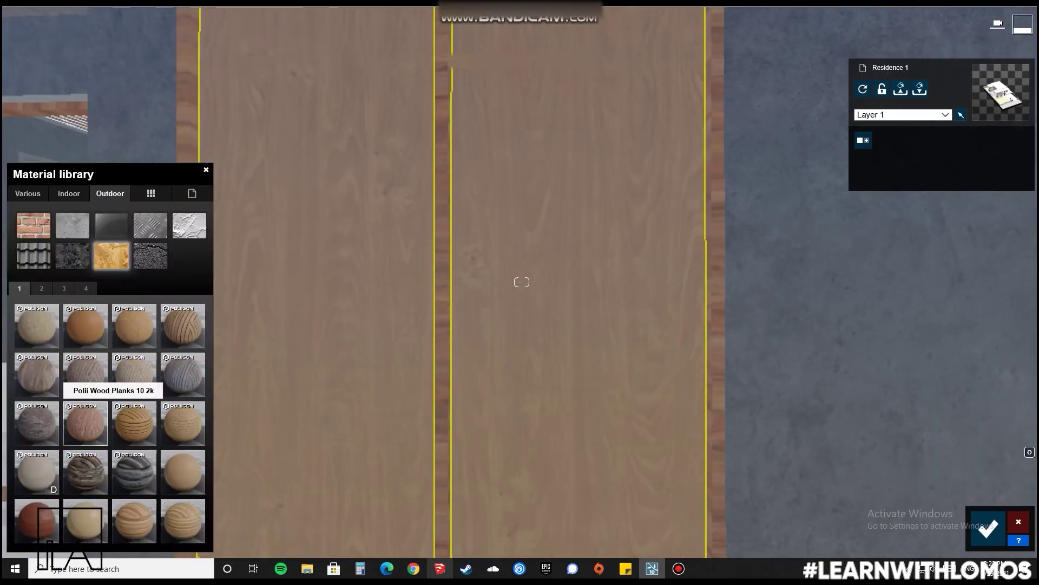
click(136, 374)
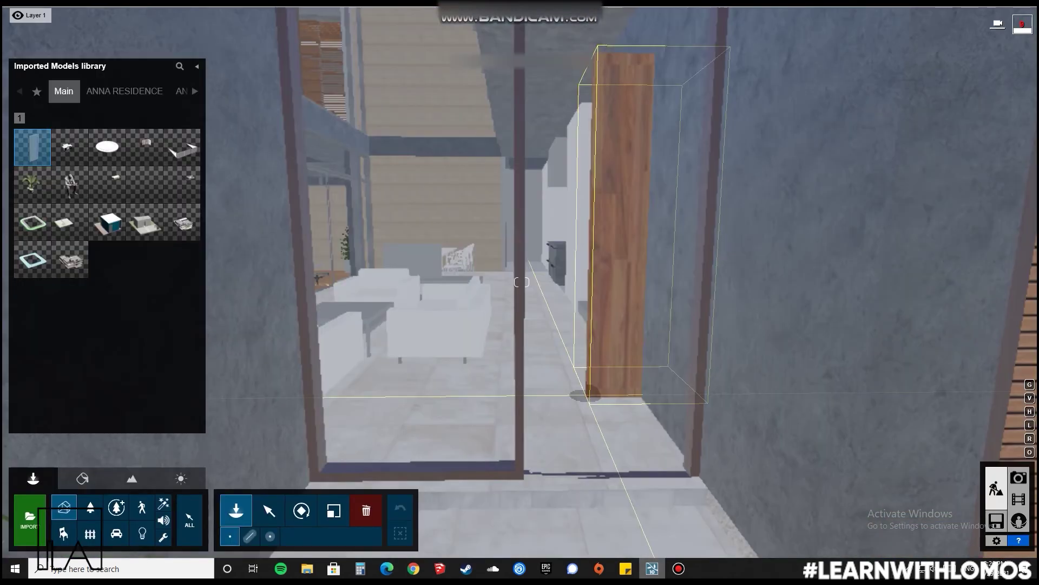
Place the imported Door 2 model in the entrance opening beside the glazing and line it up with the frame.
key(w)
right_drag(534, 401, 528, 527)
click(521, 282)
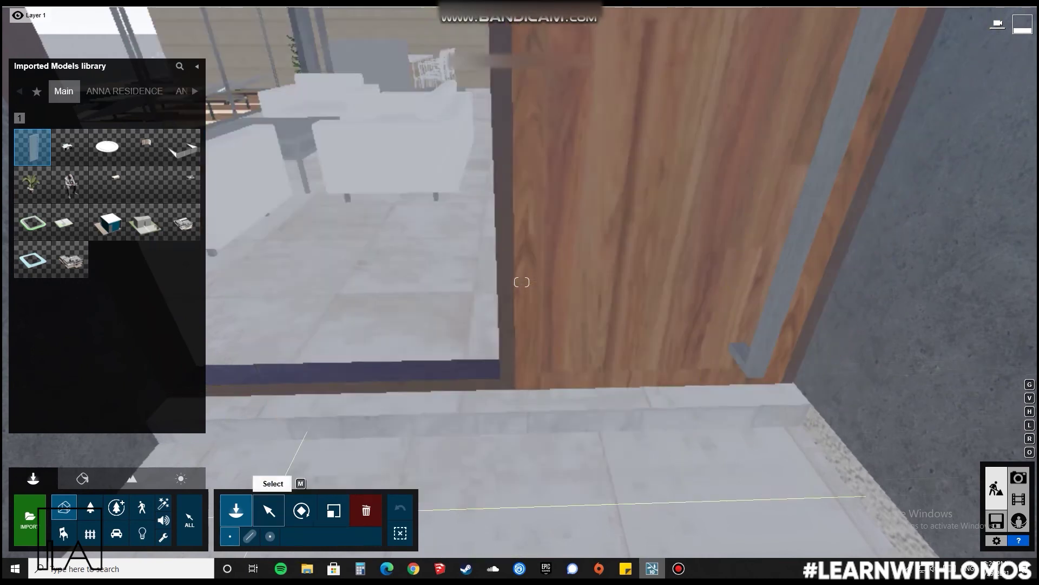
click(269, 511)
click(521, 282)
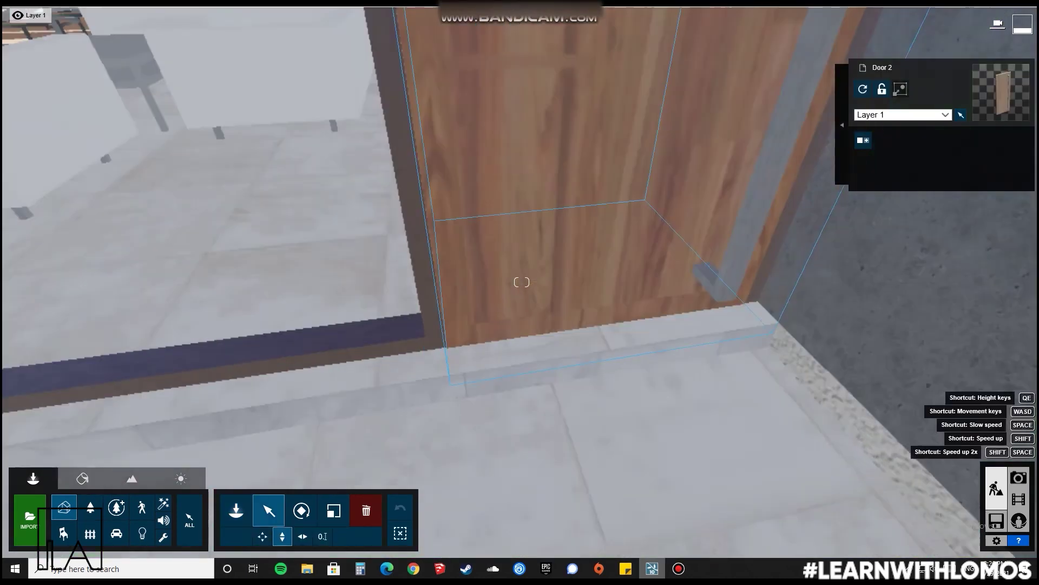
key(w)
right_drag(521, 282, 473, 281)
key(a)
key(s)
key(w)
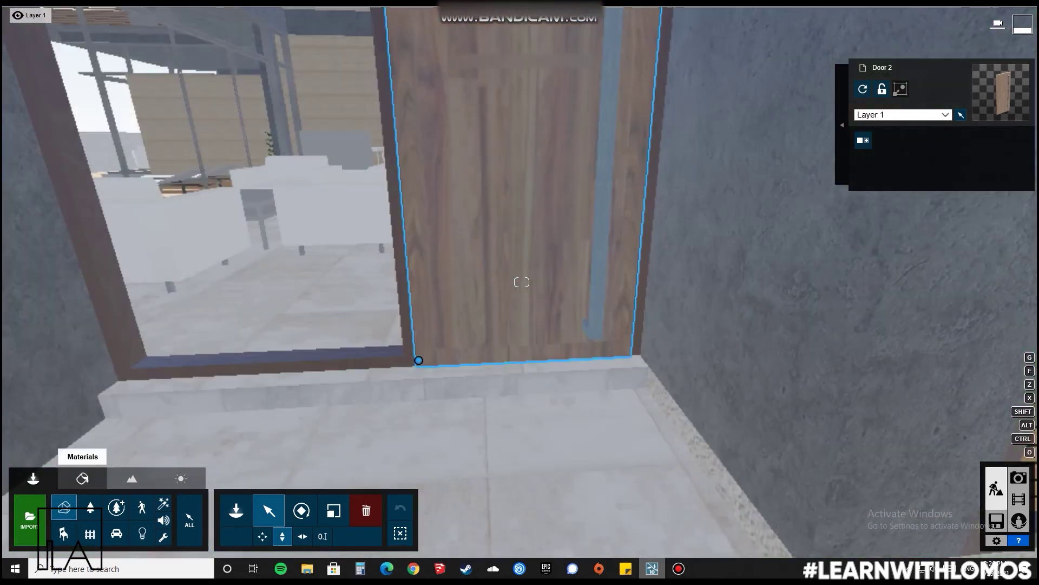
Give the entrance frame the Polii Wood Fine 013 VAR1 3K material with a dark reddish-brown colorization.
click(83, 478)
click(307, 367)
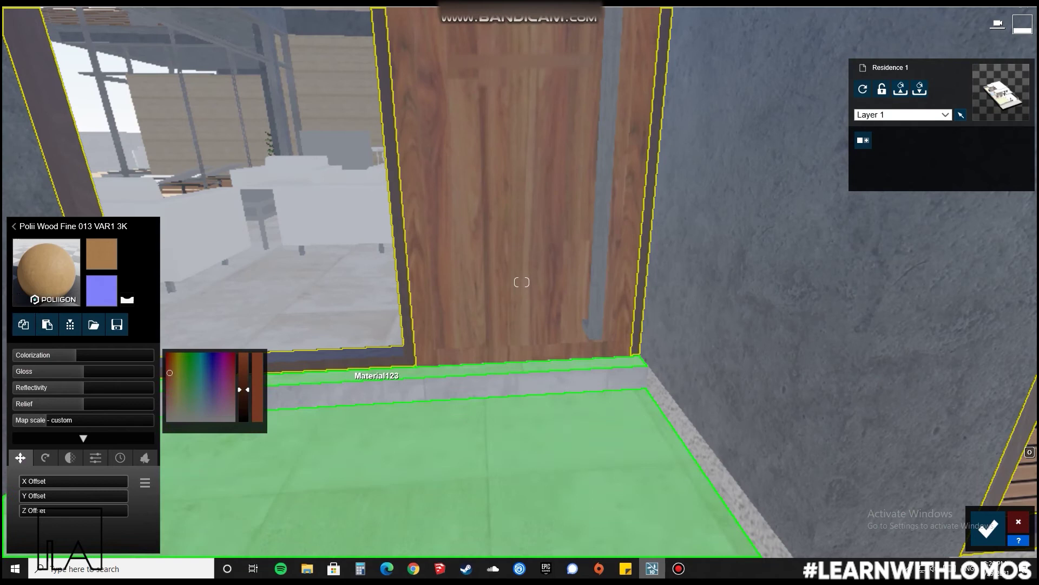
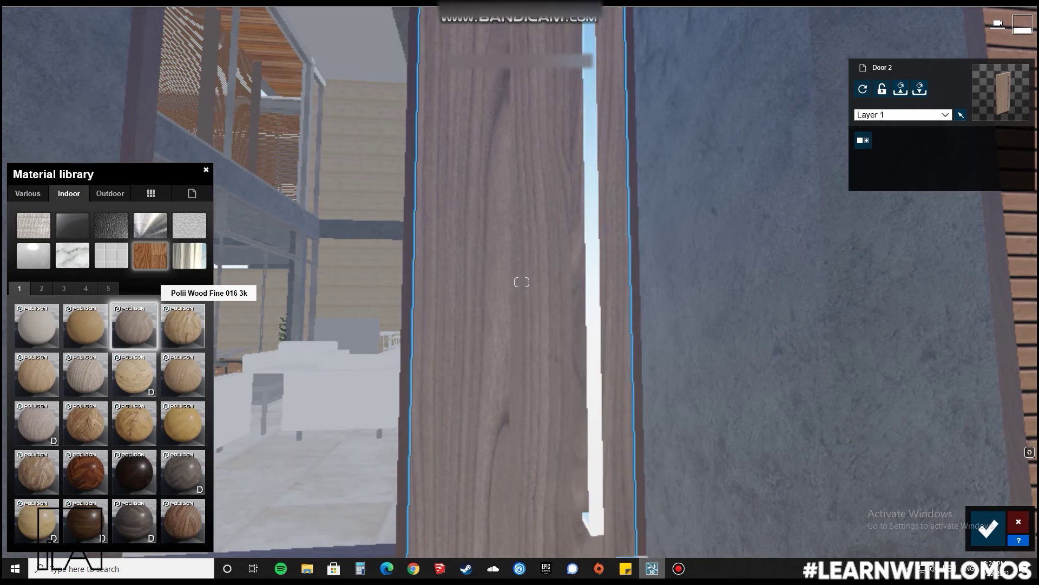
Try indoor wood materials on Door 2, apply Polii Wood Fine 016 3k, and open its material settings.
click(36, 374)
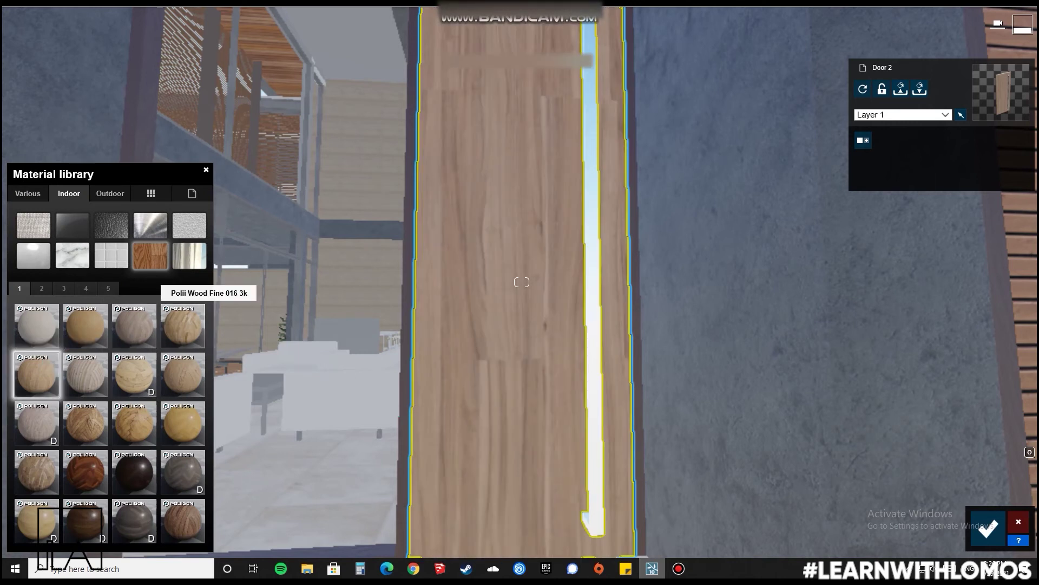
click(183, 325)
key(s)
key(s)
right_drag(522, 282, 503, 233)
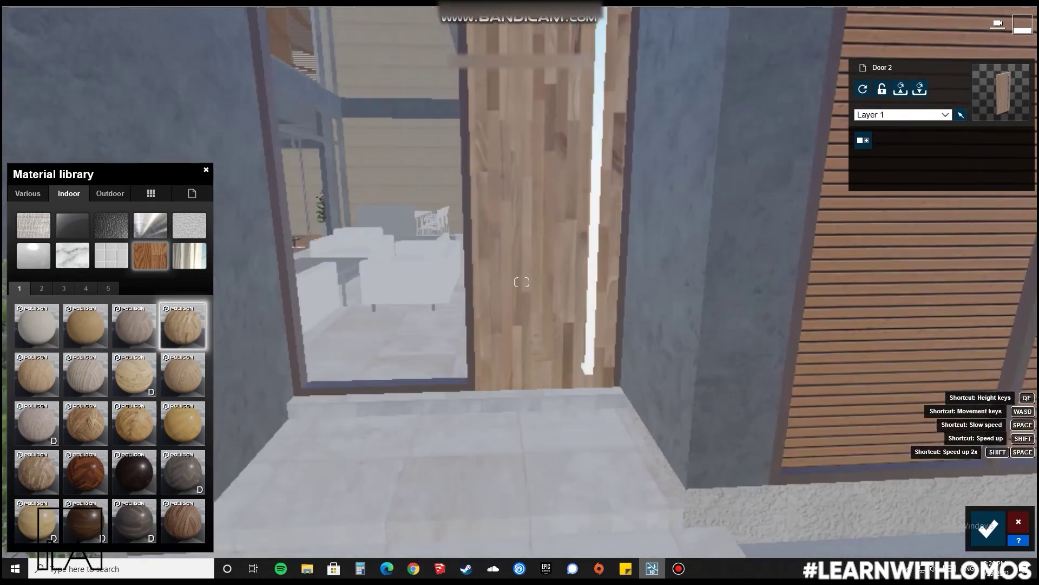
key(w)
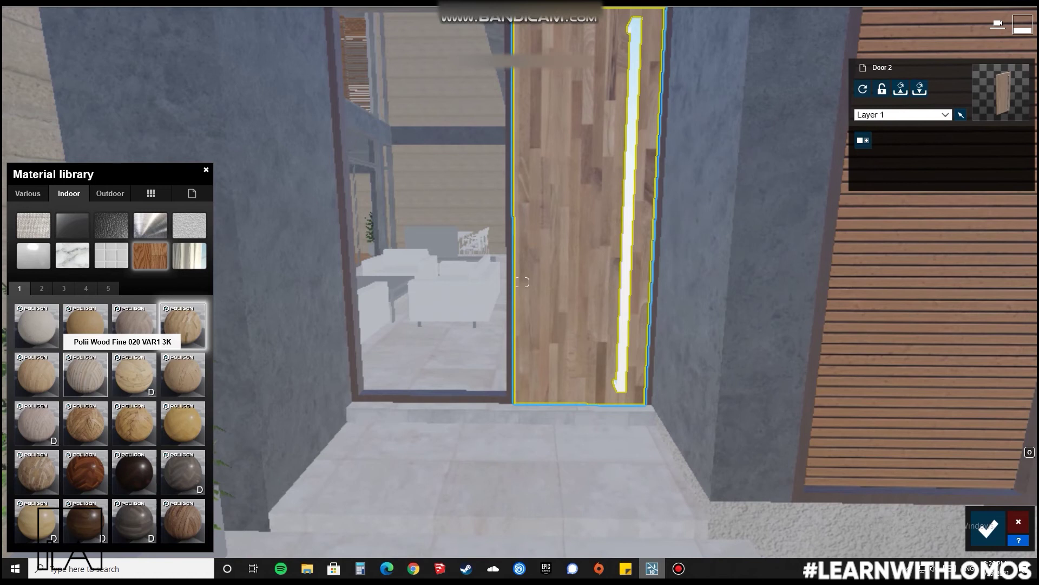
click(183, 324)
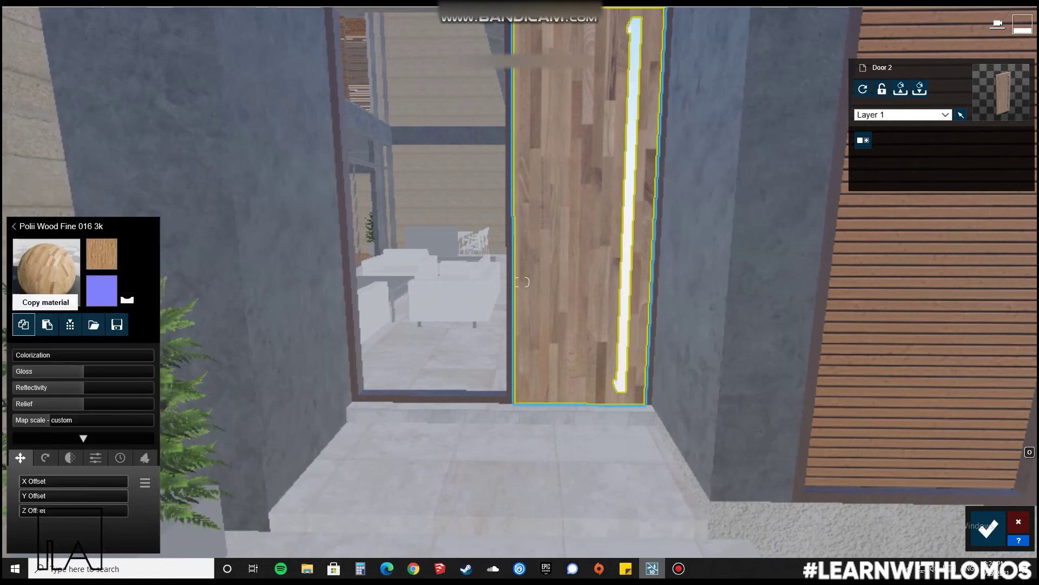
Colorize the Door 2 wood dark brown at about 0.3 and save the material changes.
drag(26, 355, 57, 355)
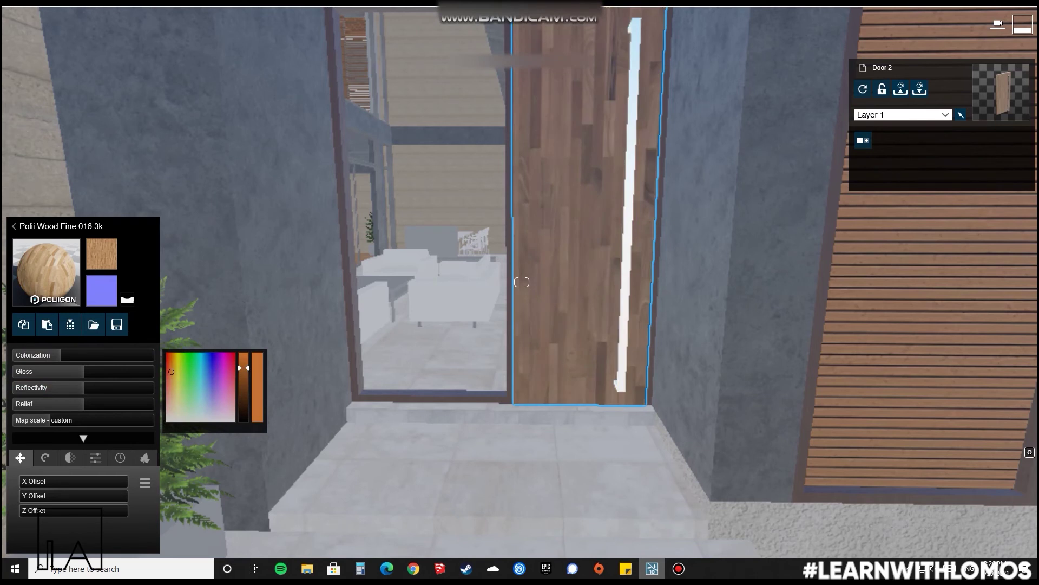
drag(244, 368, 243, 398)
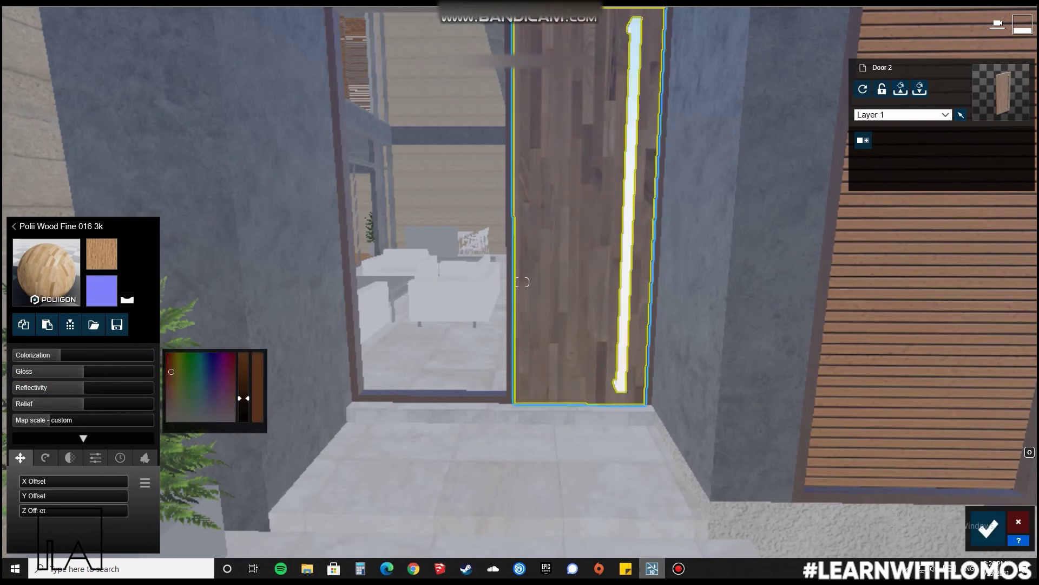
drag(61, 355, 64, 355)
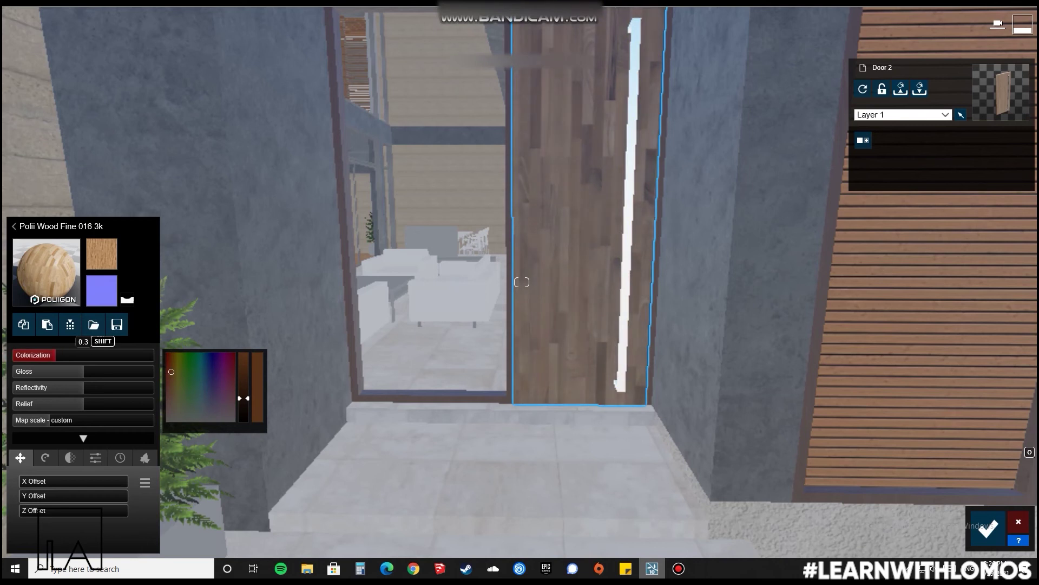
right_drag(772, 284, 766, 258)
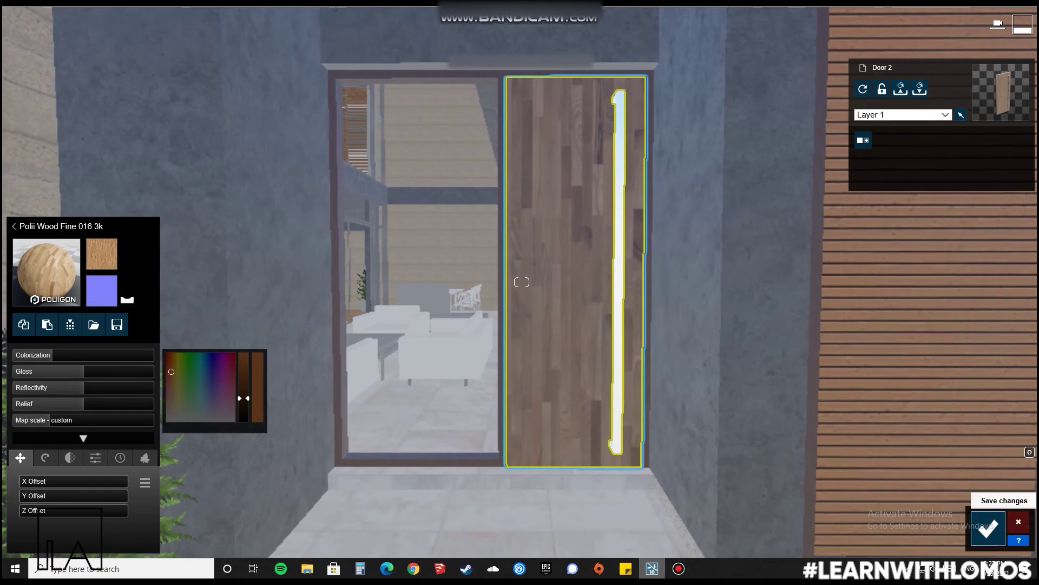
click(988, 529)
Examine the entrance door within the facade, the carport and the whole street front of the house.
scroll(479, 250, down, 3)
scroll(479, 250, up, 2)
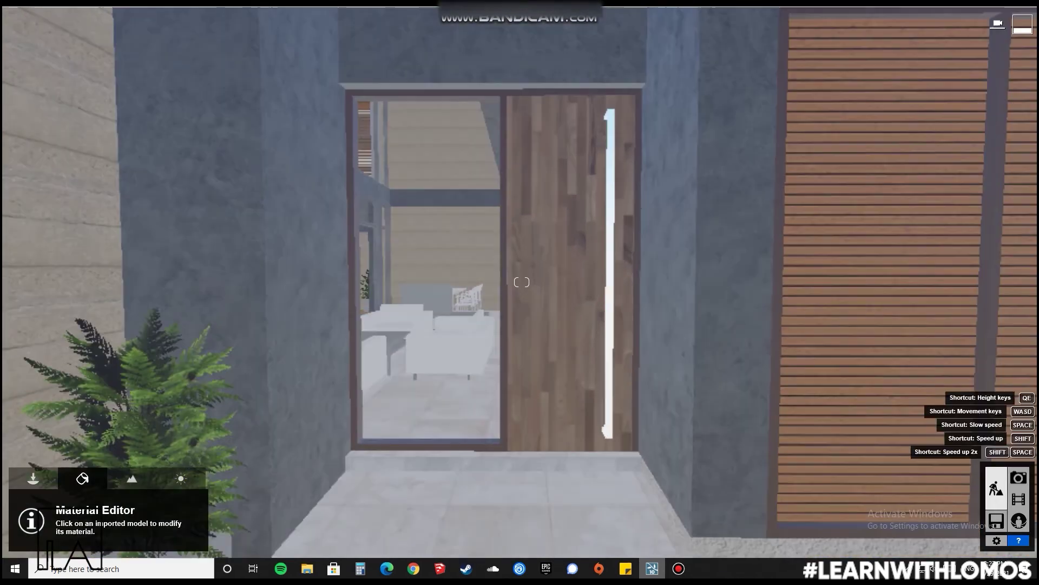
scroll(522, 282, up, 1)
scroll(522, 282, down, 3)
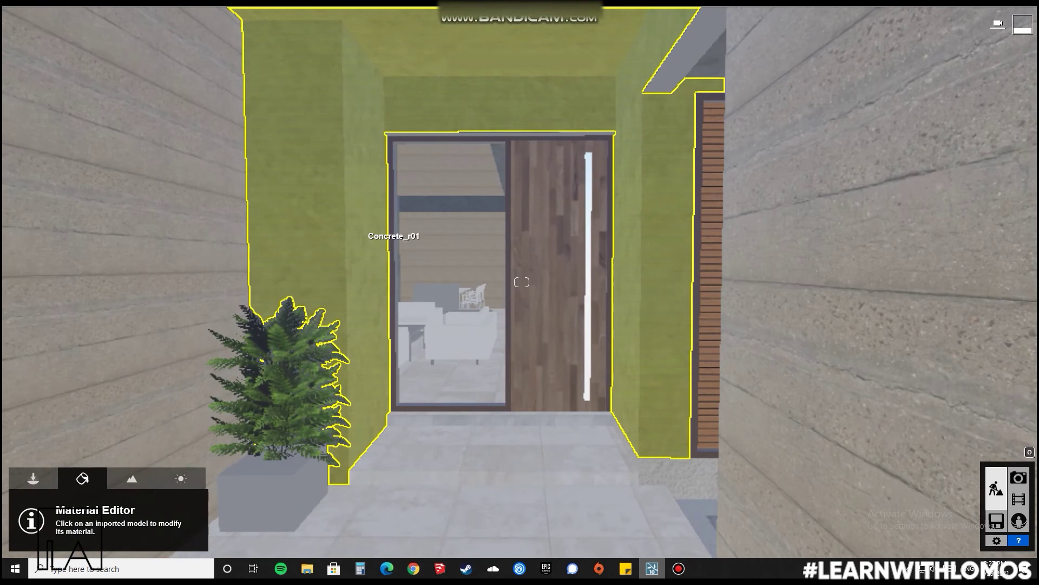
scroll(522, 282, down, 2)
key(s)
key(d)
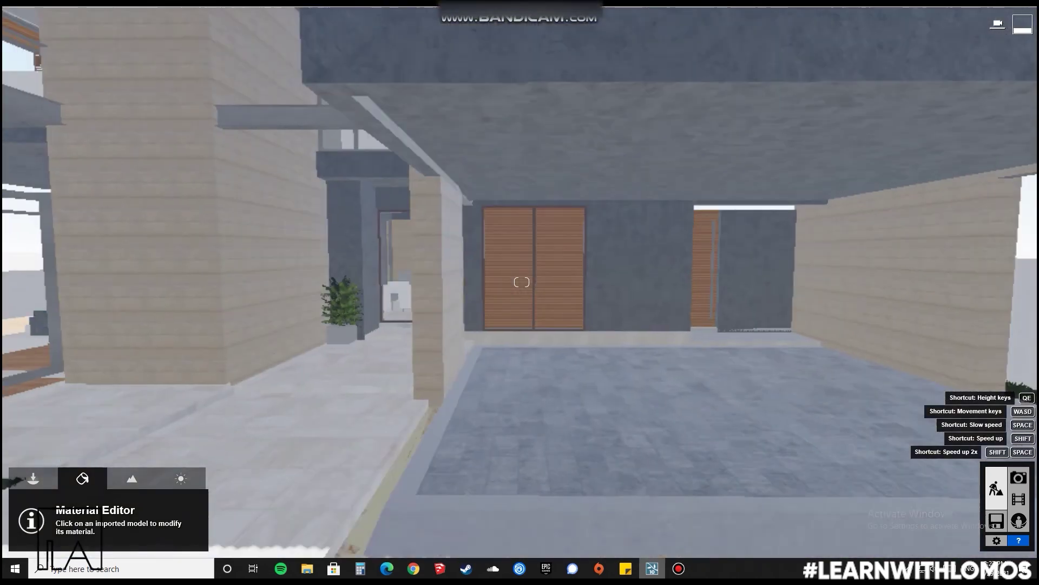
right_drag(522, 282, 521, 259)
key(s)
key(d)
scroll(522, 282, up, 8)
key(e)
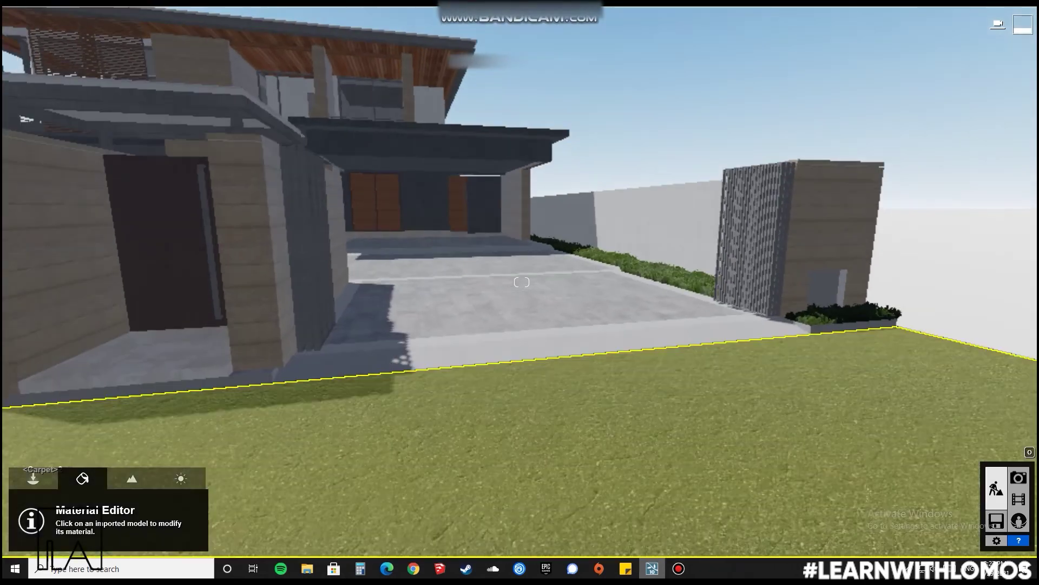
Place the SUV HD 003 from the transport library on the paving under the carport, facing the street.
click(33, 478)
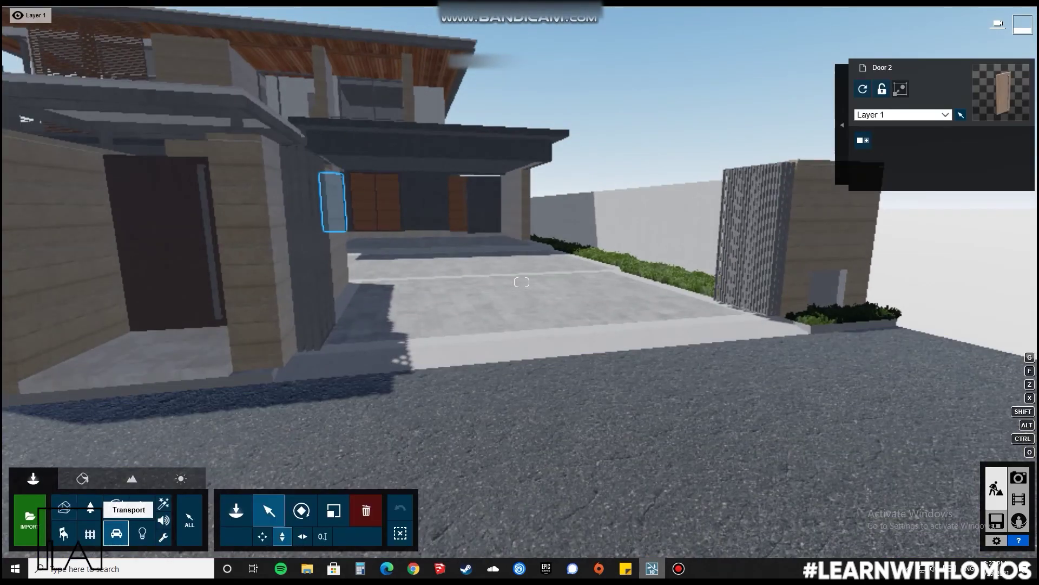
click(236, 510)
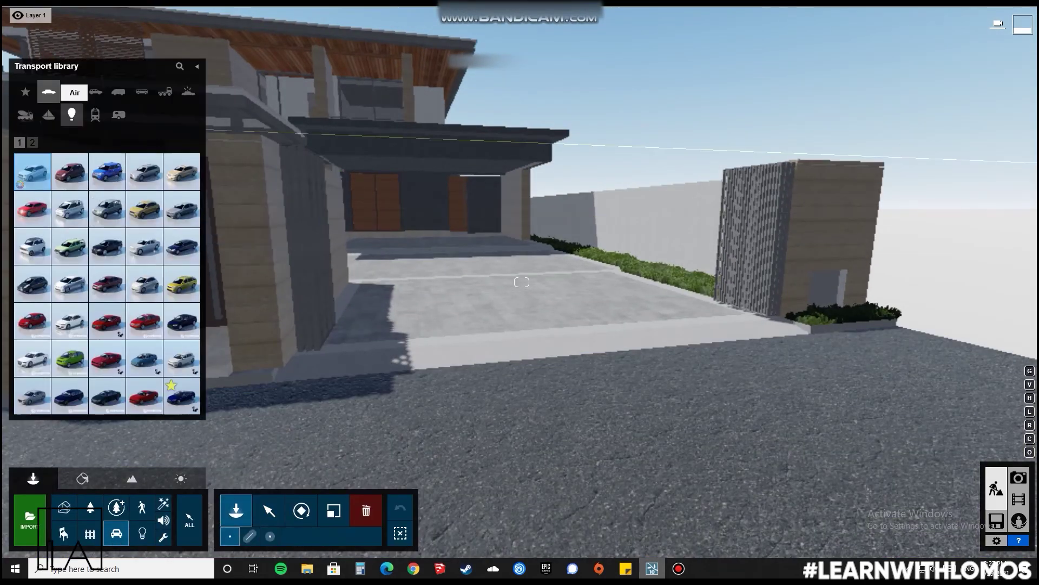
click(32, 142)
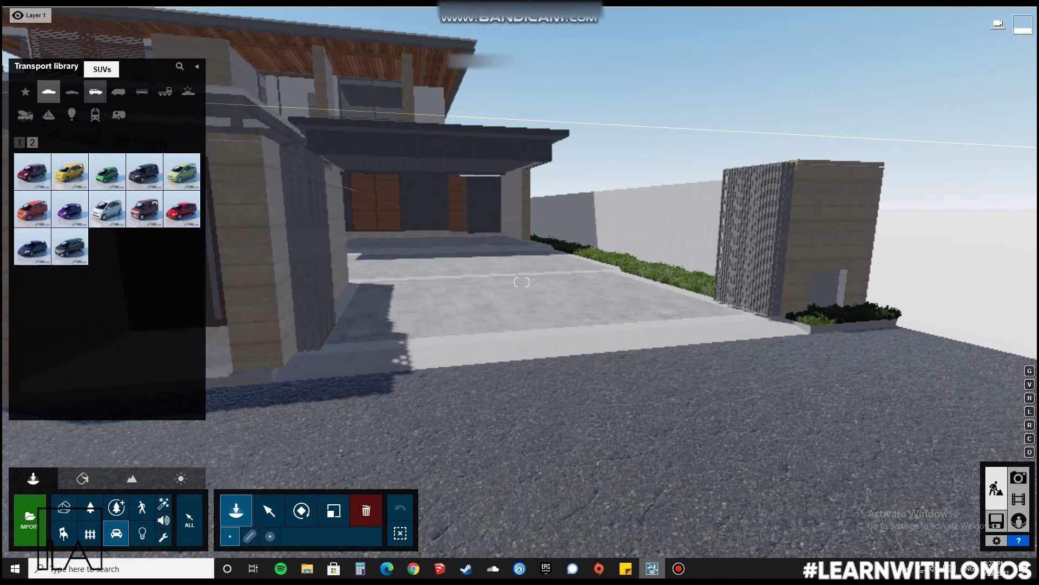
click(95, 92)
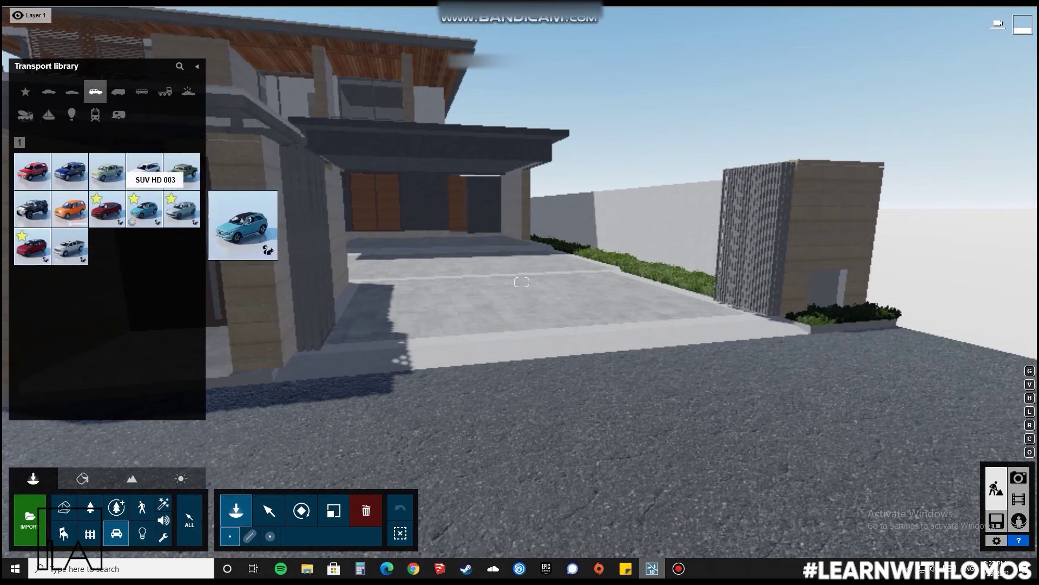
click(143, 209)
click(693, 509)
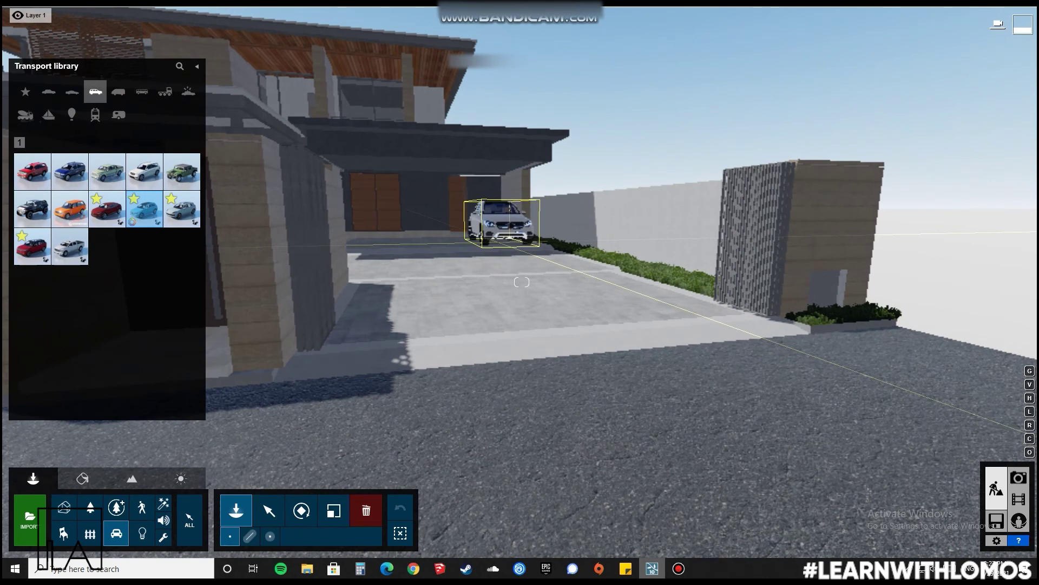
key(w)
right_drag(494, 217, 454, 162)
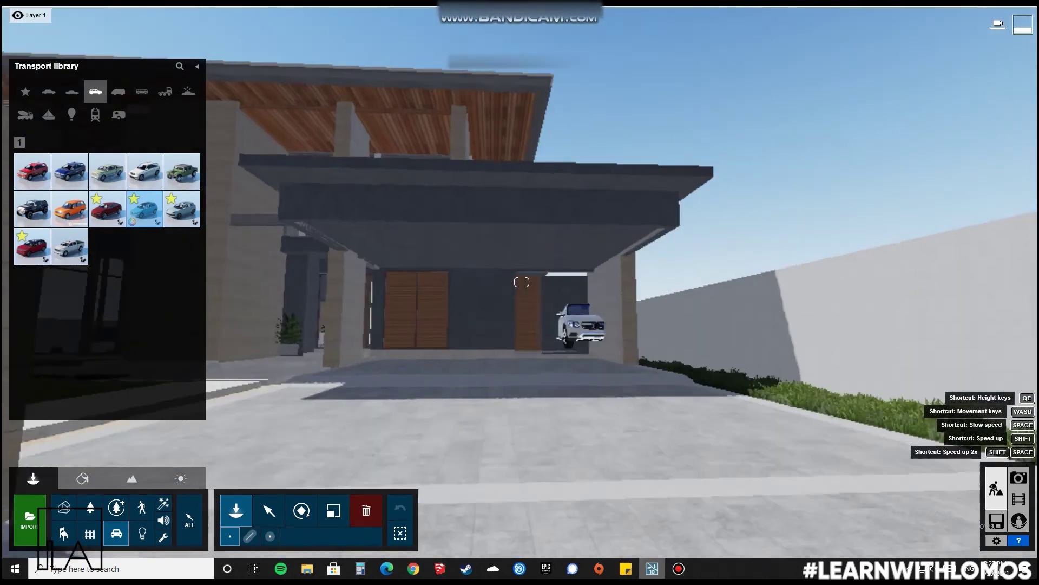
key(w)
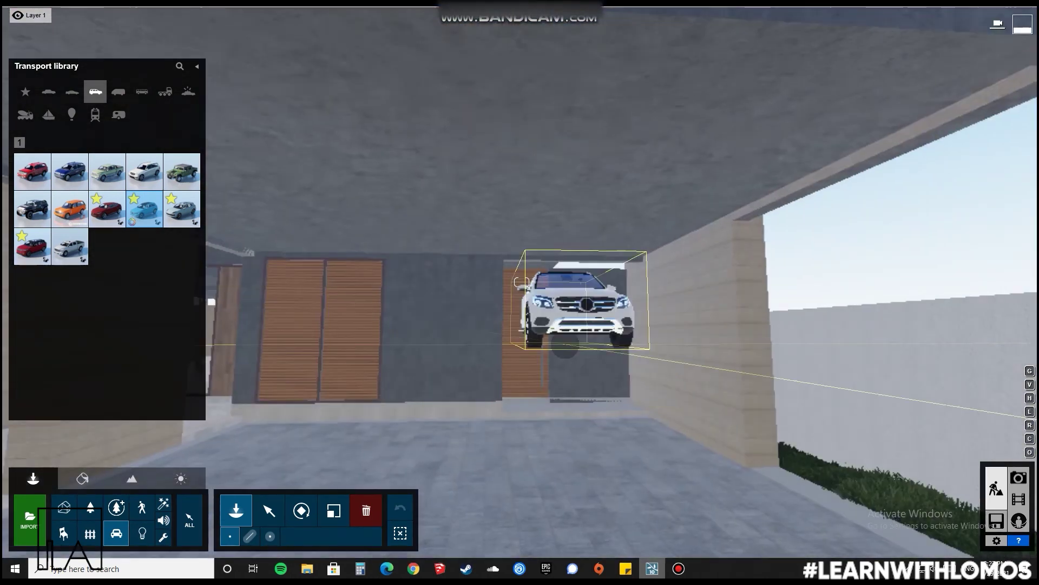
key(s)
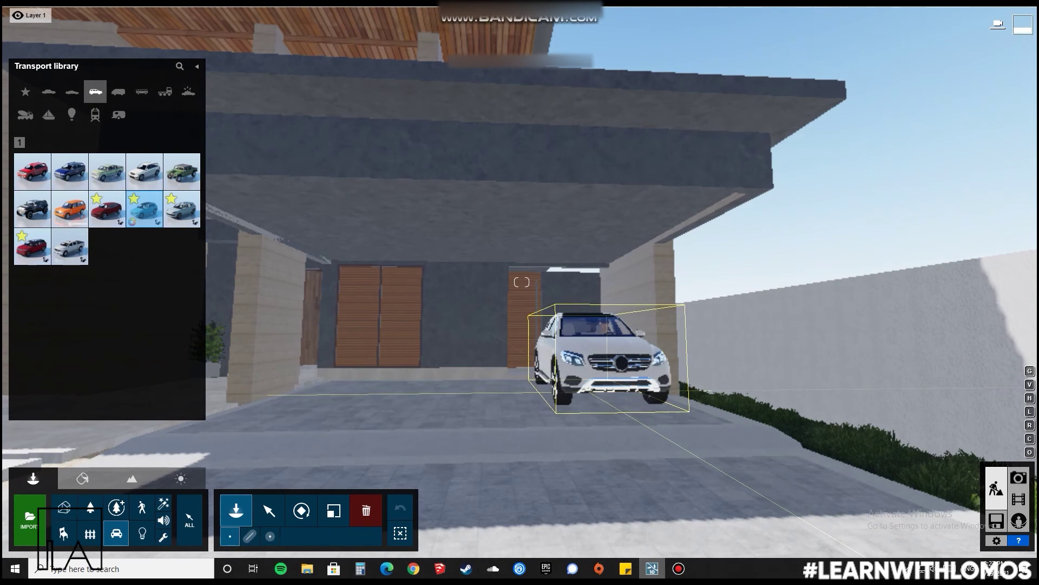
click(590, 391)
Shift the carport SUV horizontally a short way forward toward the driveway.
key(w)
key(a)
right_drag(551, 389, 674, 389)
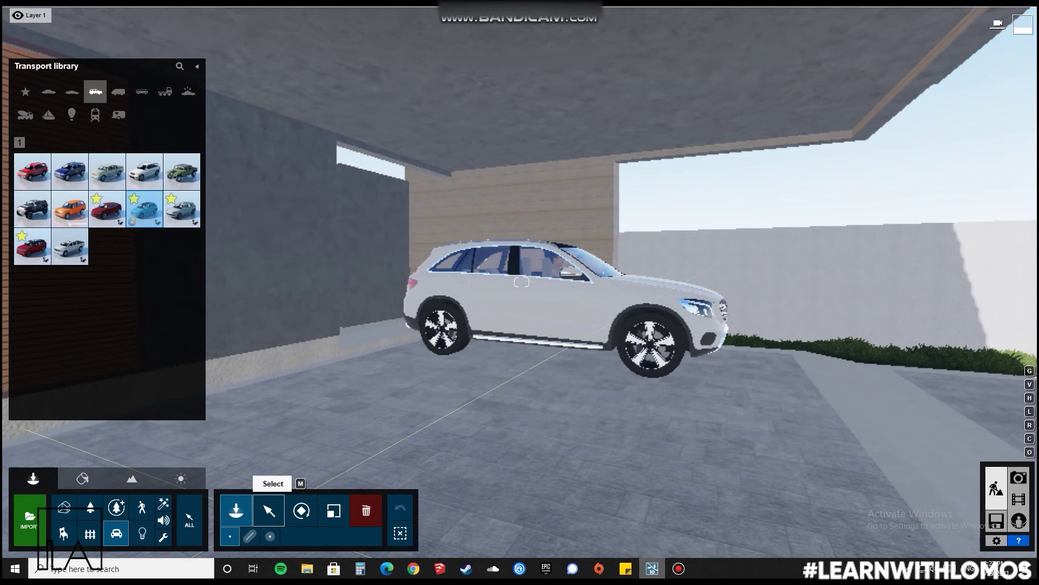
click(268, 510)
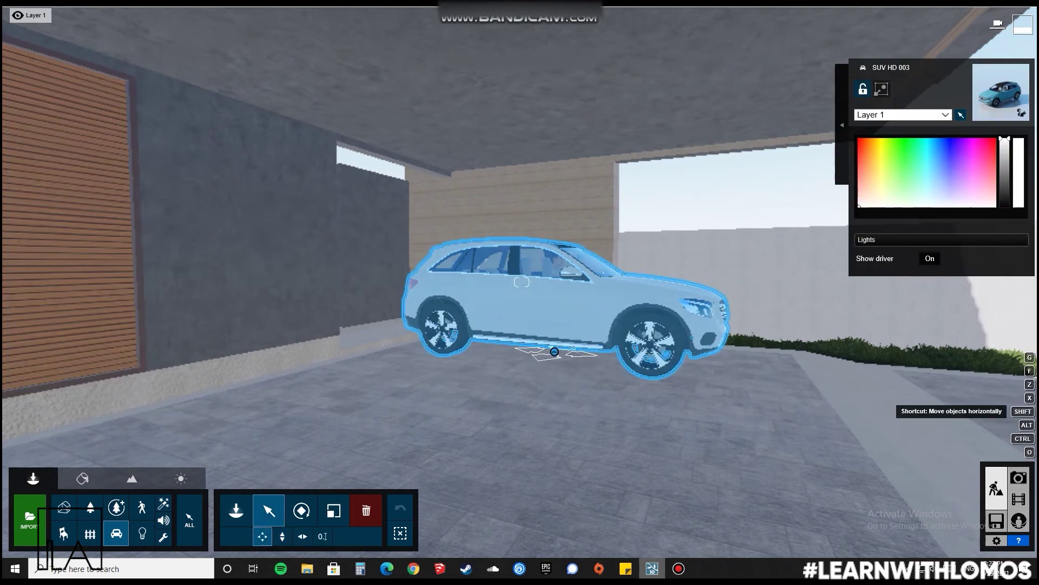
drag(554, 351, 600, 359)
Recolour the carport SUV to black by lowering its colour brightness to the minimum.
key(d)
right_drag(600, 359, 438, 354)
key(s)
click(1004, 171)
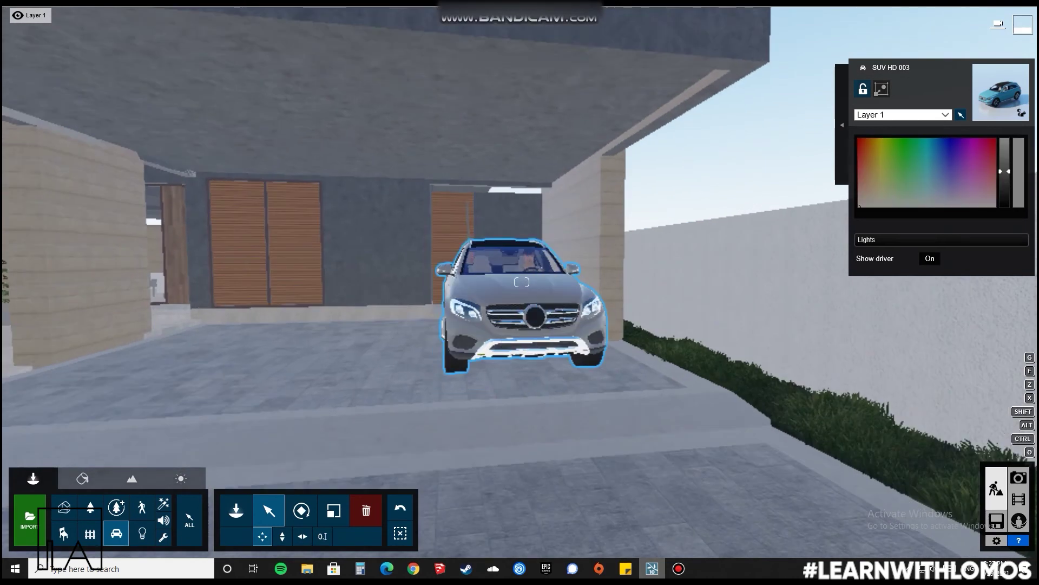
drag(1005, 171, 1005, 206)
Place the SUV HD 005 from the transport library on the street in front of the entrance gate.
key(s)
key(a)
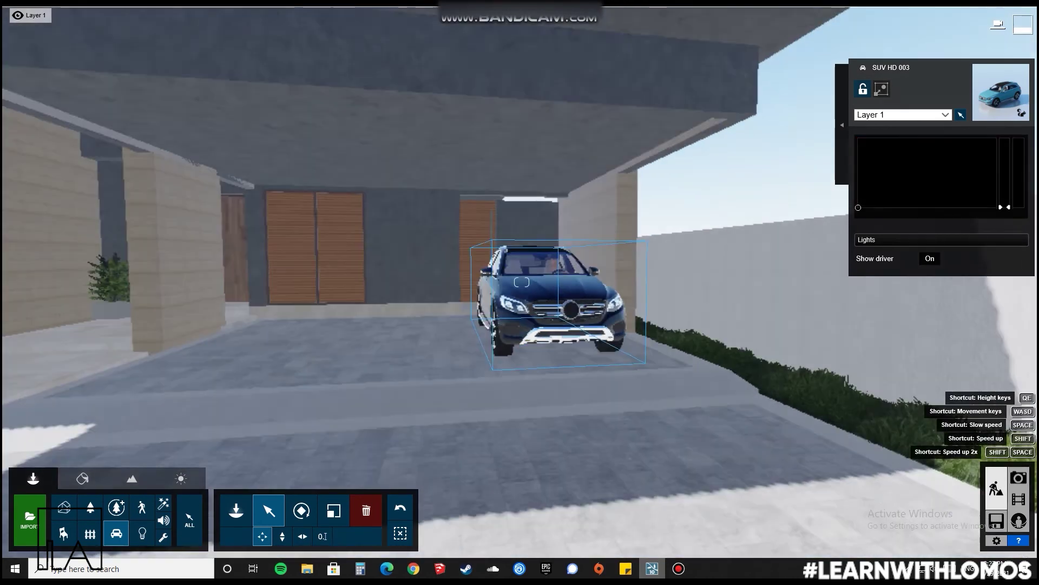
key(s)
key(s)
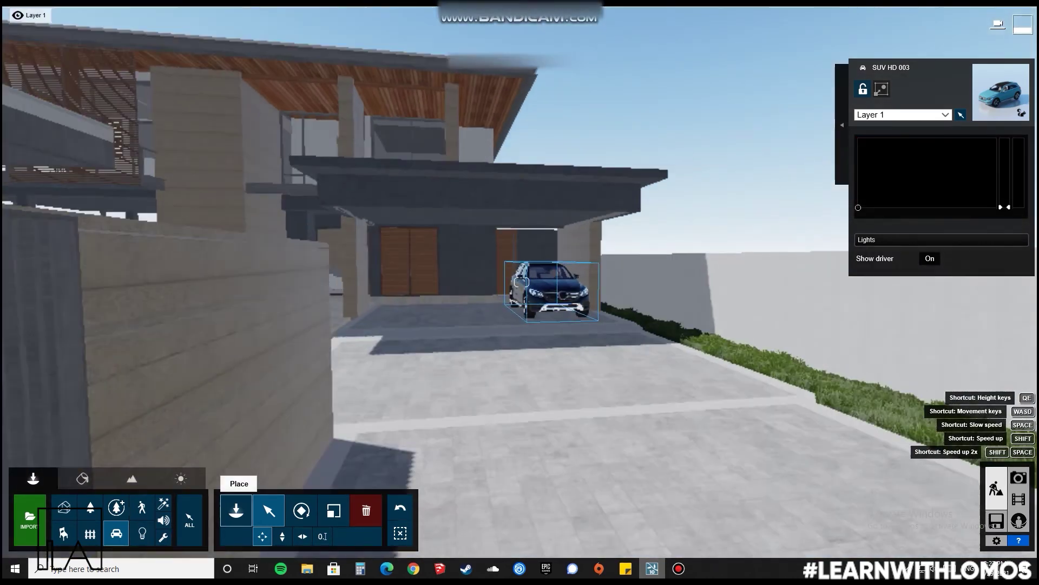
click(236, 510)
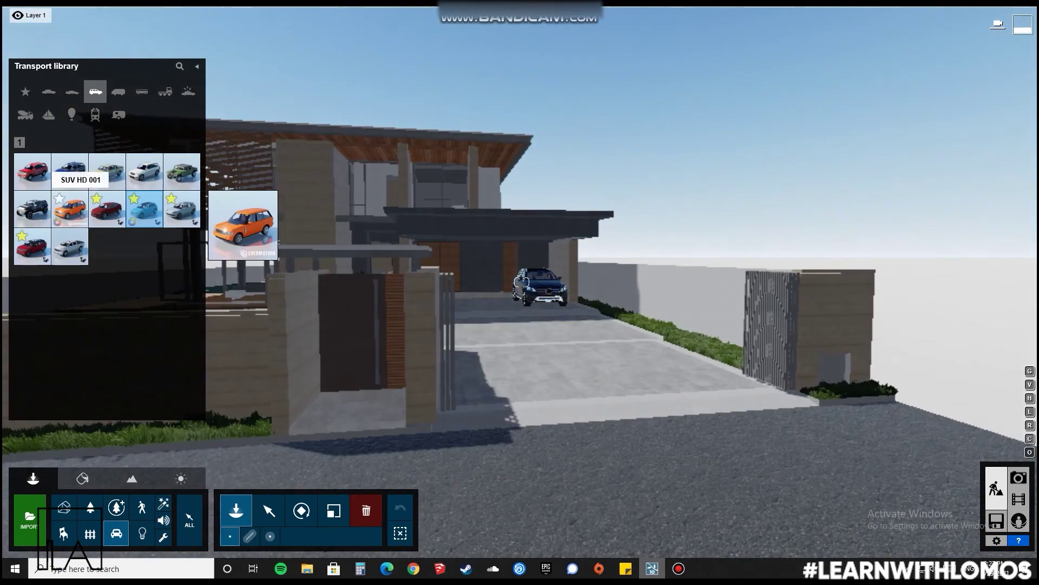
click(32, 246)
key(s)
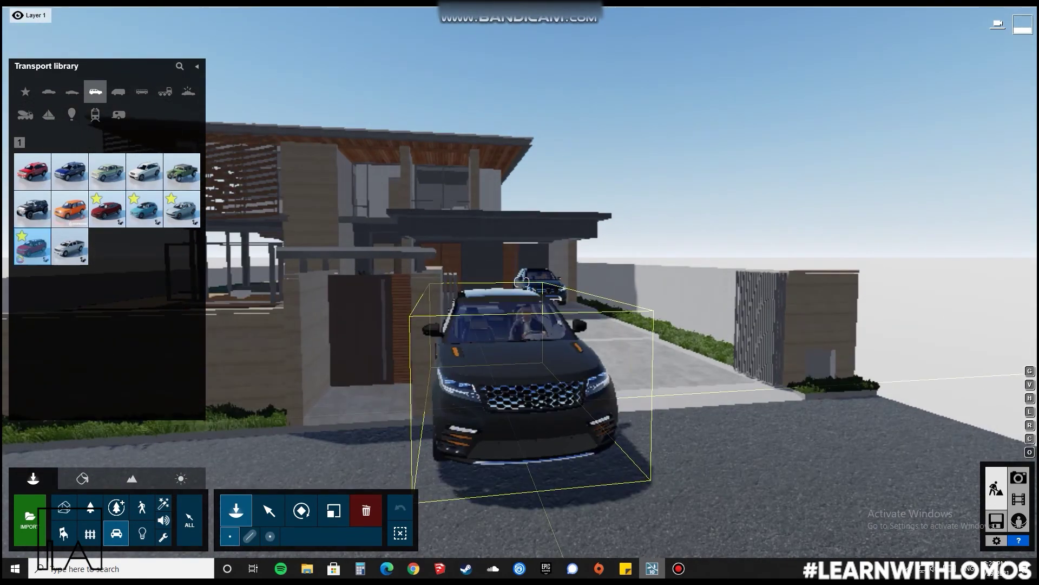
click(523, 433)
Rotate the street SUV parallel to the road, facing the driveway side, and raise its colour brightness to near-white.
right_drag(522, 433, 209, 322)
key(d)
key(s)
key(d)
right_drag(720, 379, 591, 384)
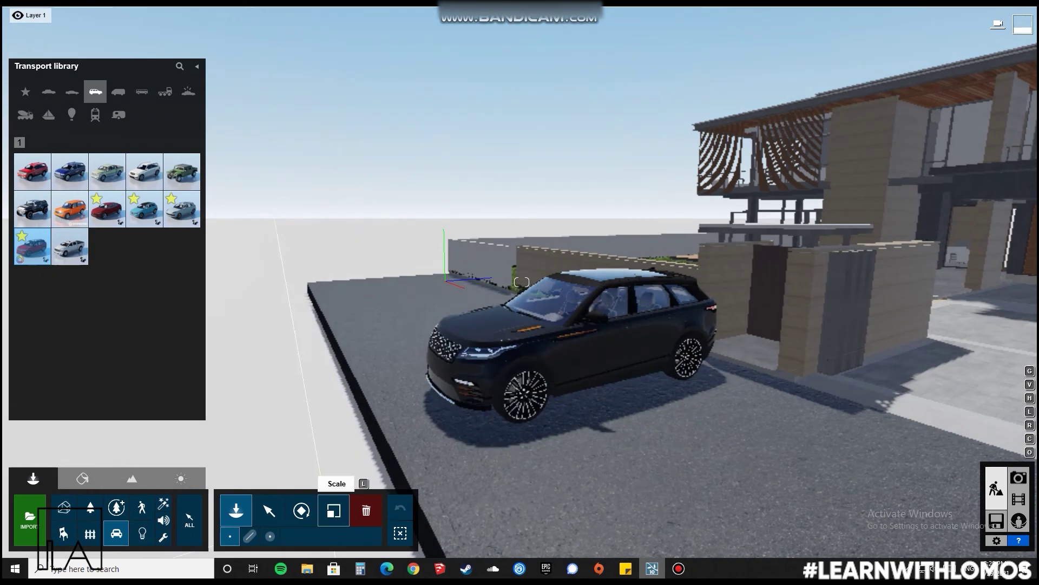
click(301, 510)
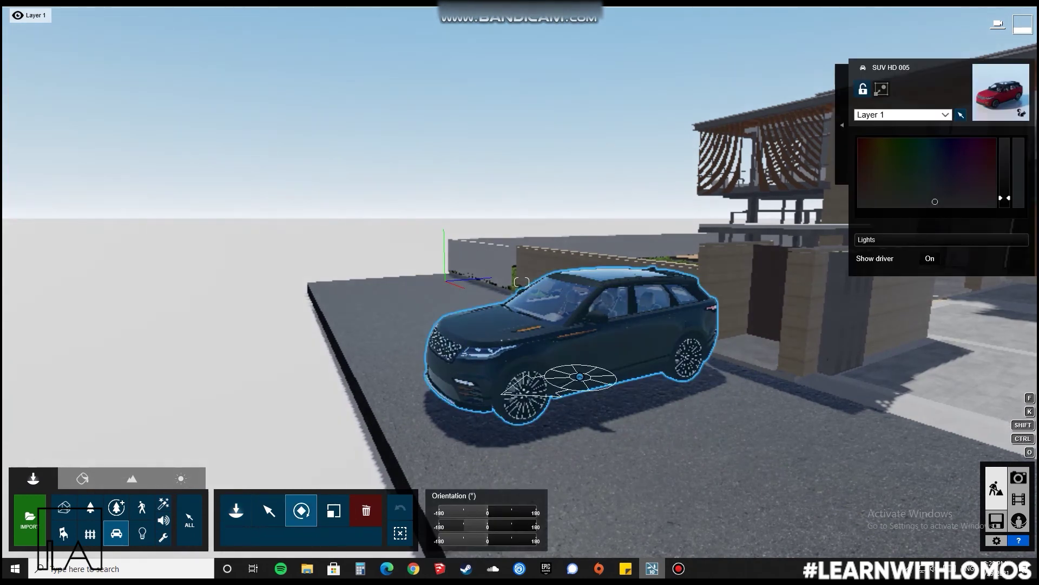
drag(580, 377, 598, 386)
right_drag(598, 386, 777, 422)
drag(1005, 198, 1005, 143)
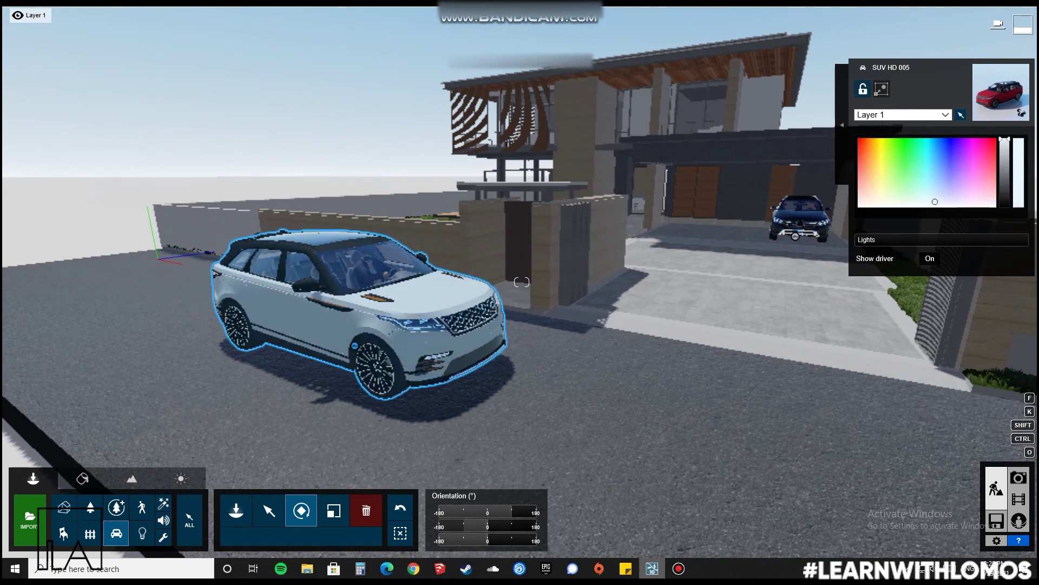
Select the black SUV in the carport and turn off its driver.
key(a)
right_drag(355, 345, 237, 508)
key(w)
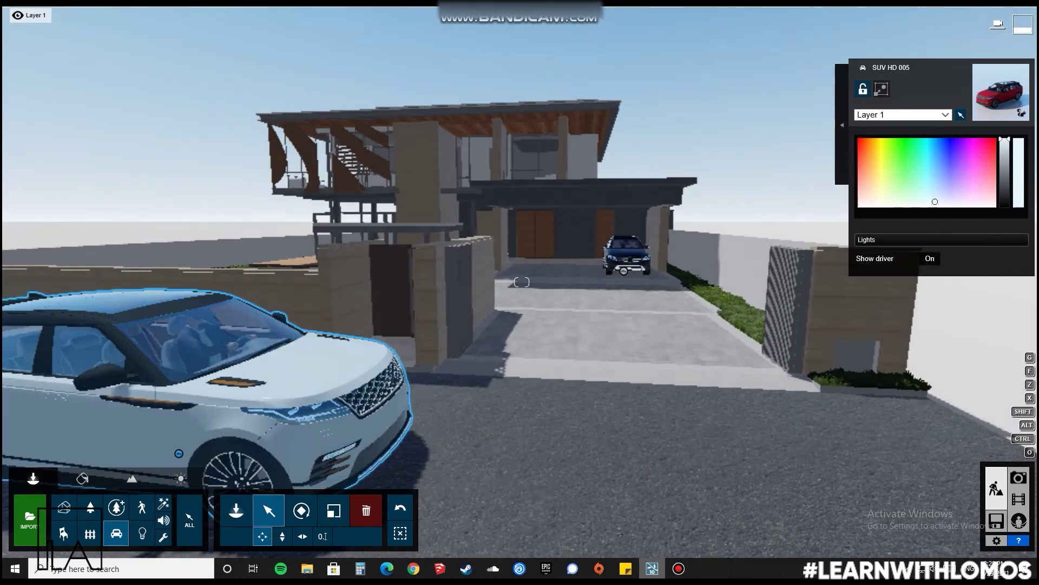
click(179, 453)
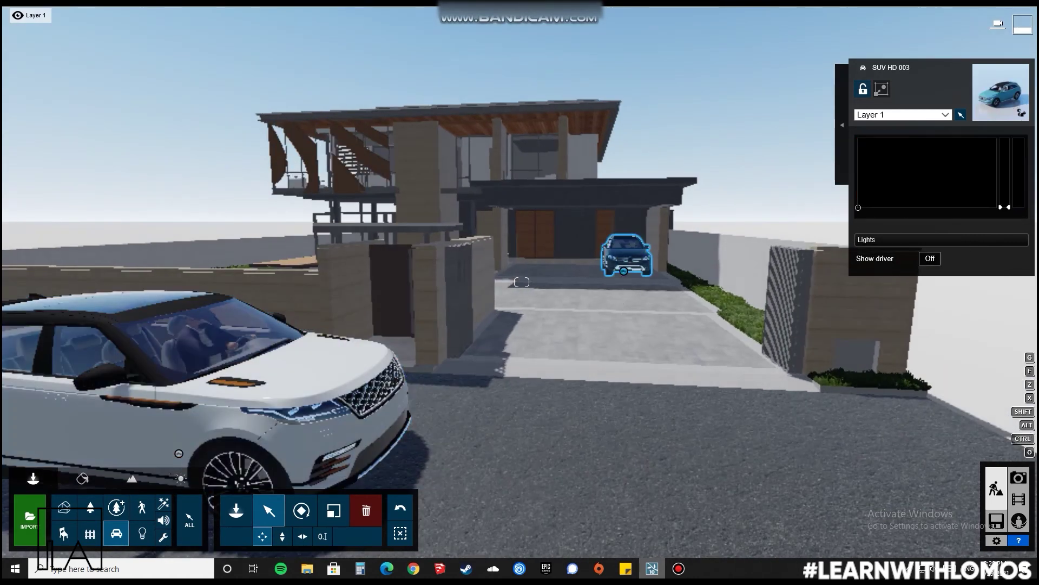
Deselect all objects and examine both SUVs with the house front from the street, from above and from the driveway side.
key(s)
key(e)
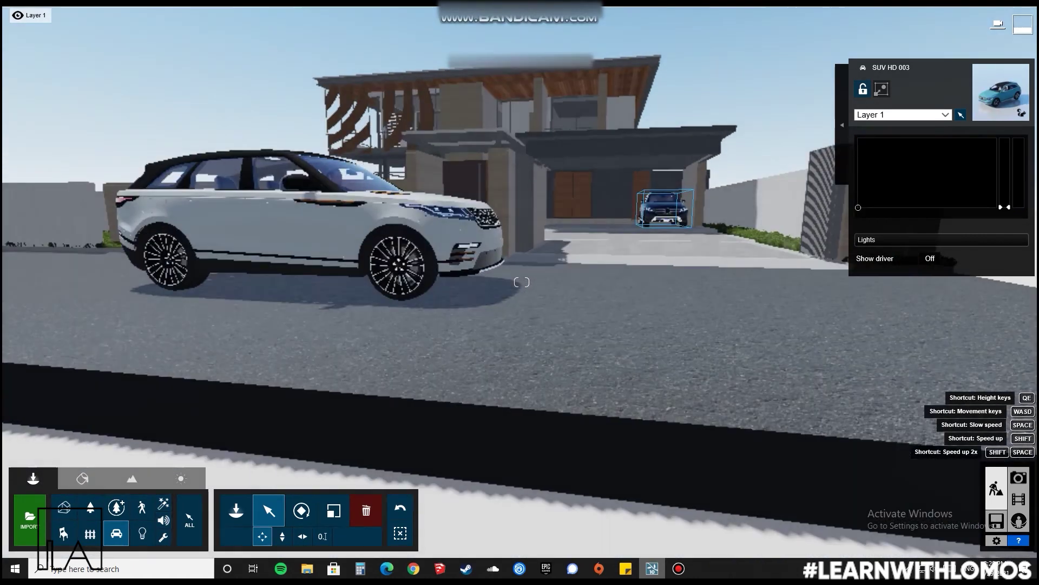
key(q)
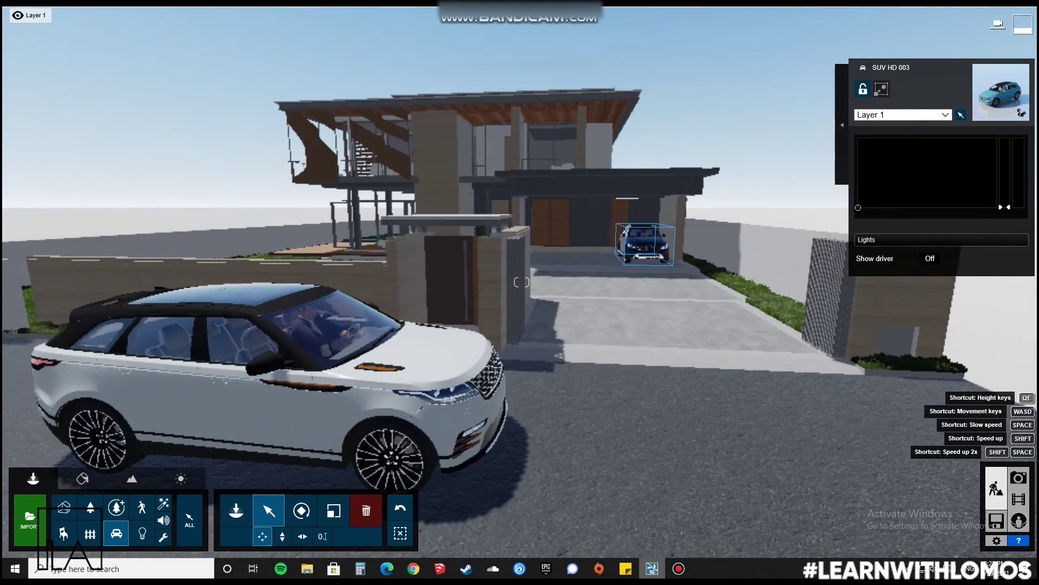
key(a)
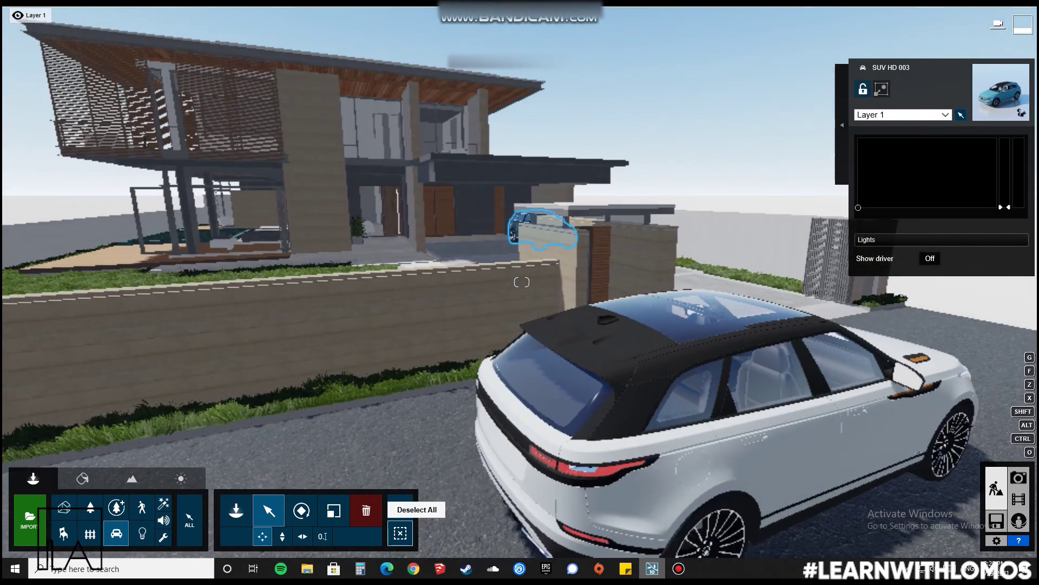
click(400, 533)
key(w)
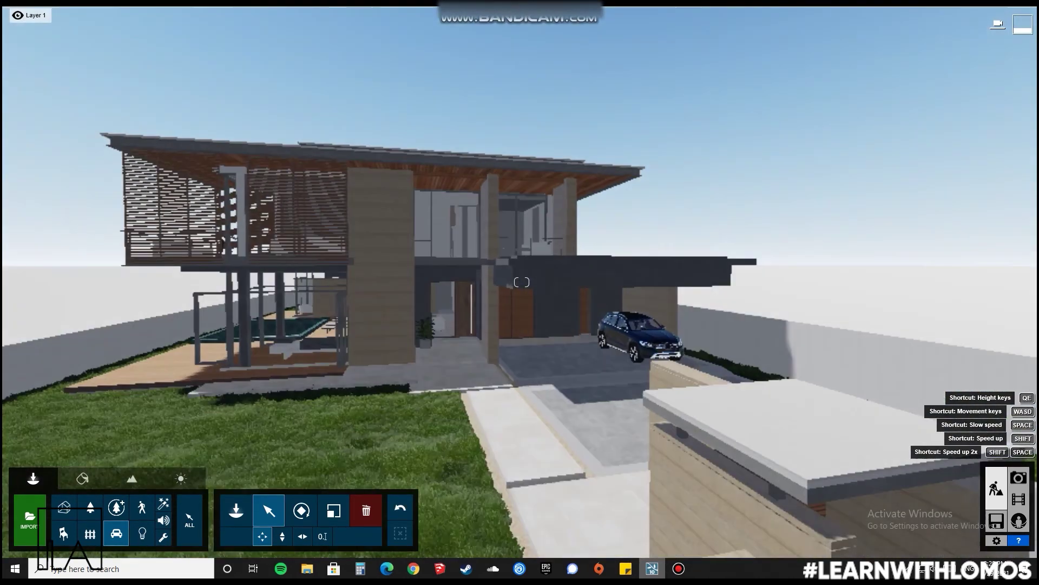
key(d)
key(s)
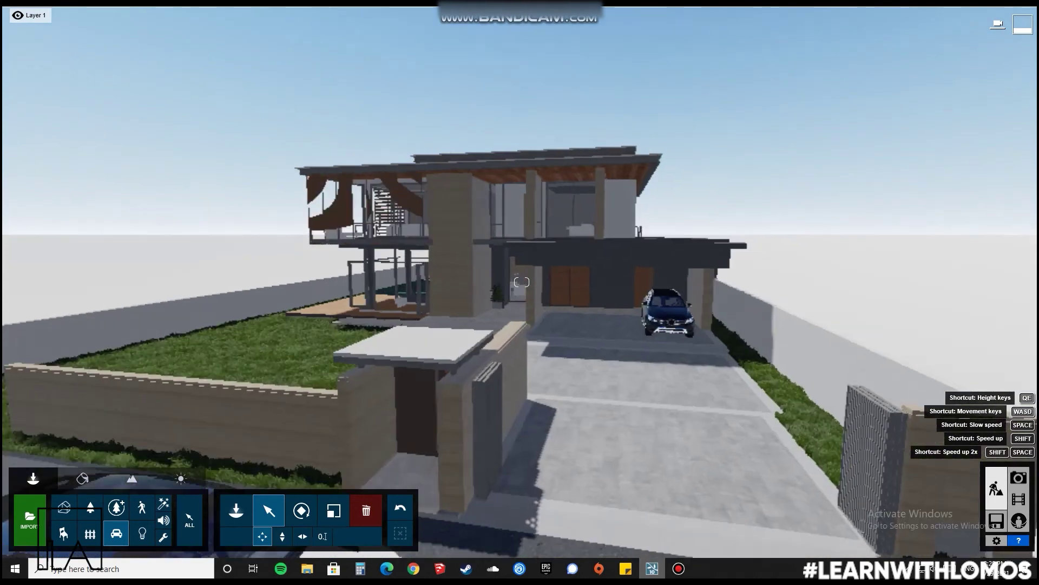
key(s)
key(e)
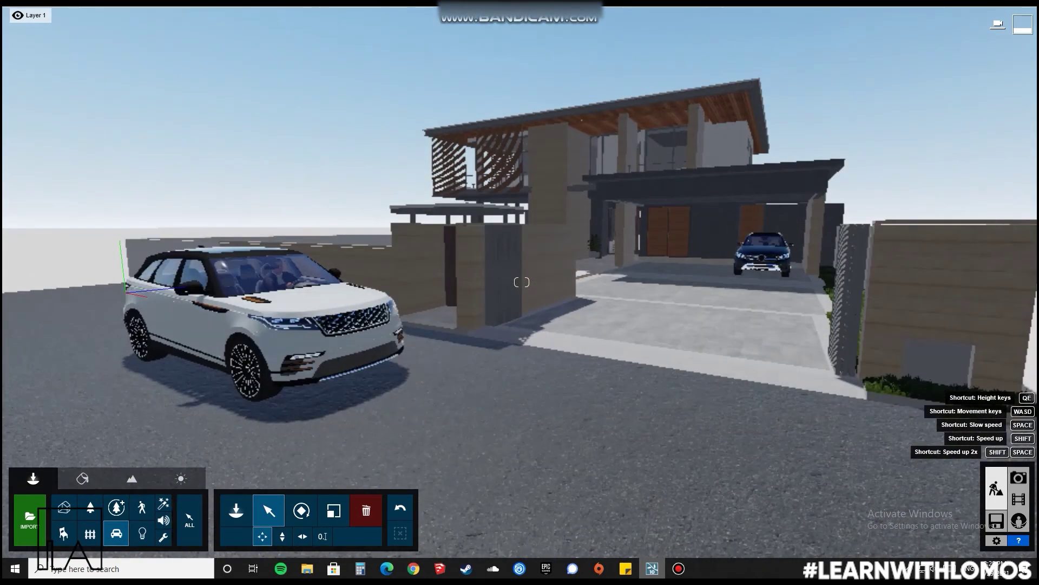
key(w)
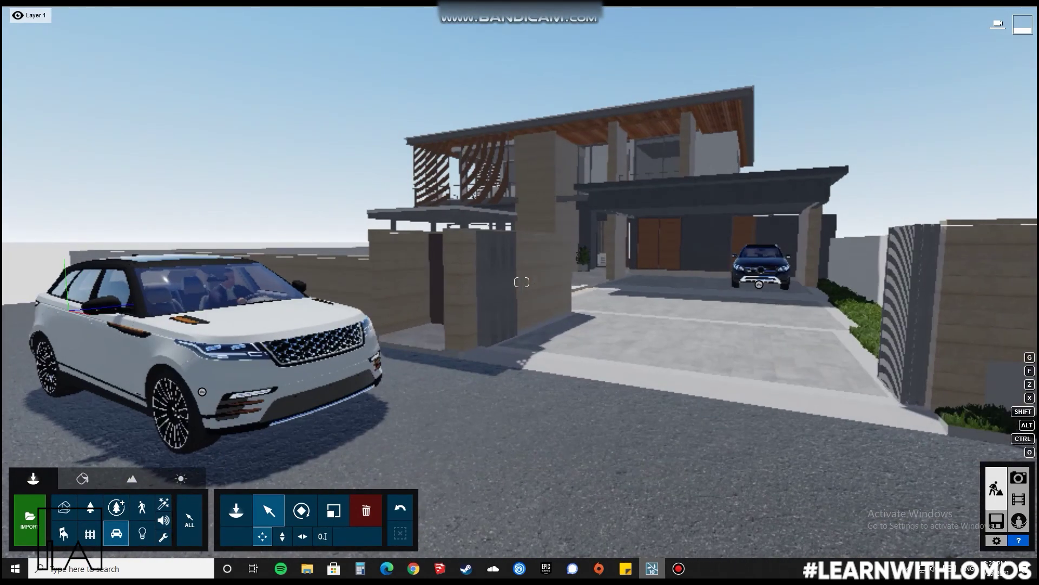
Start recording a movie clip in slot 1 and frame the street SUV side-on before the house at 1.60 m eye level.
click(1019, 498)
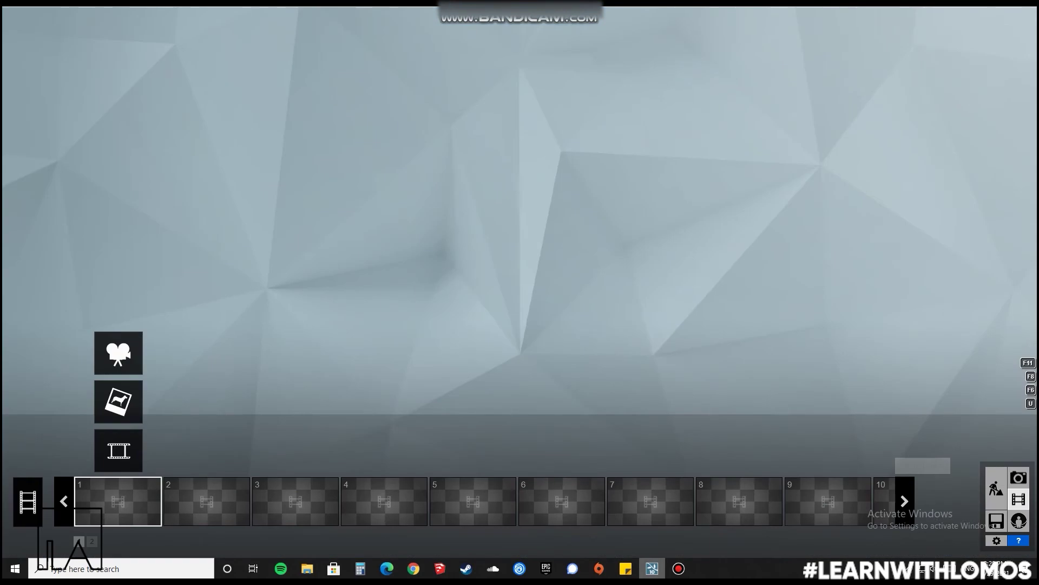
click(118, 353)
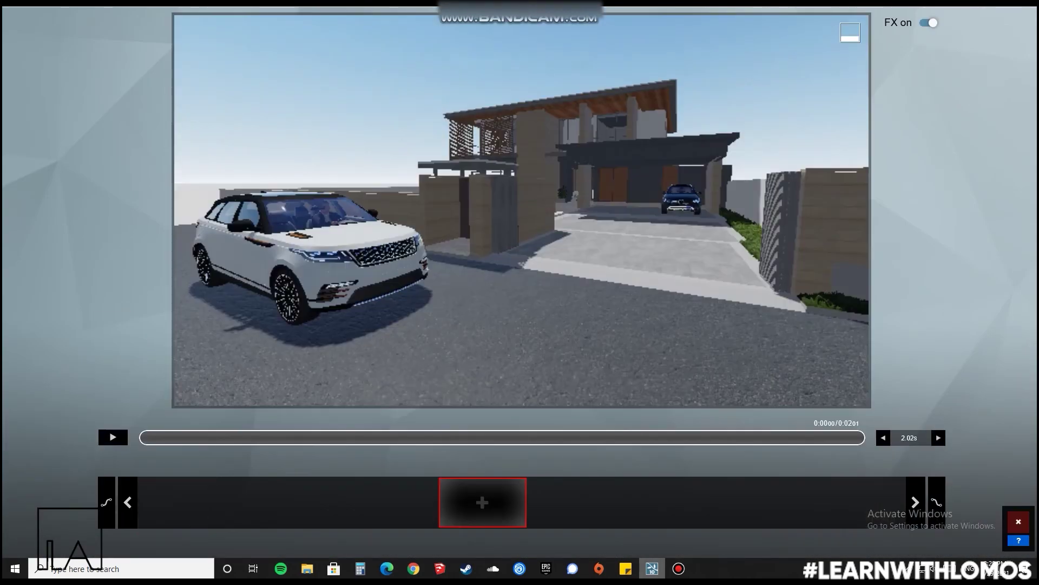
key(a)
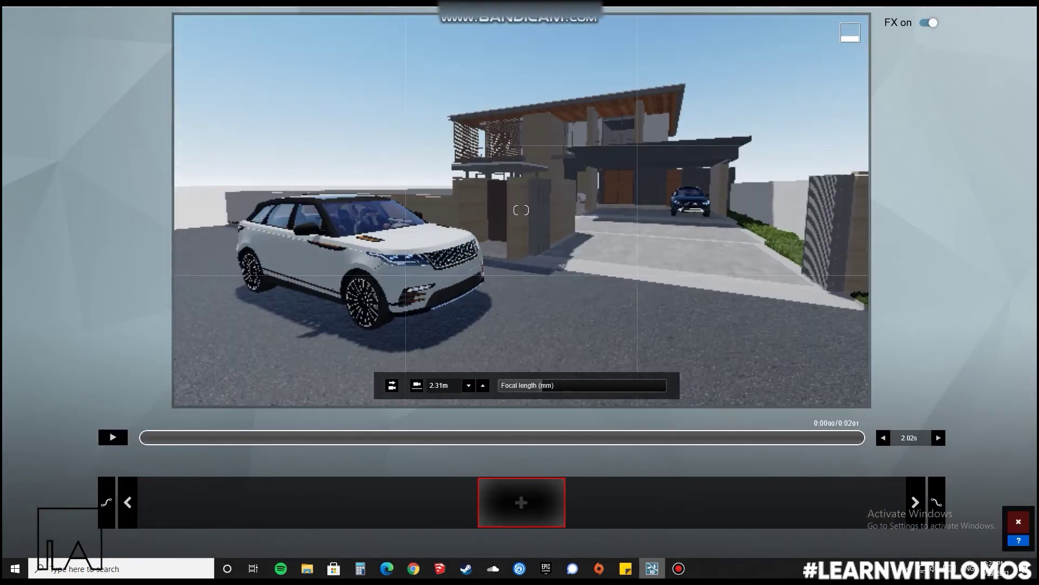
key(s)
key(e)
key(w)
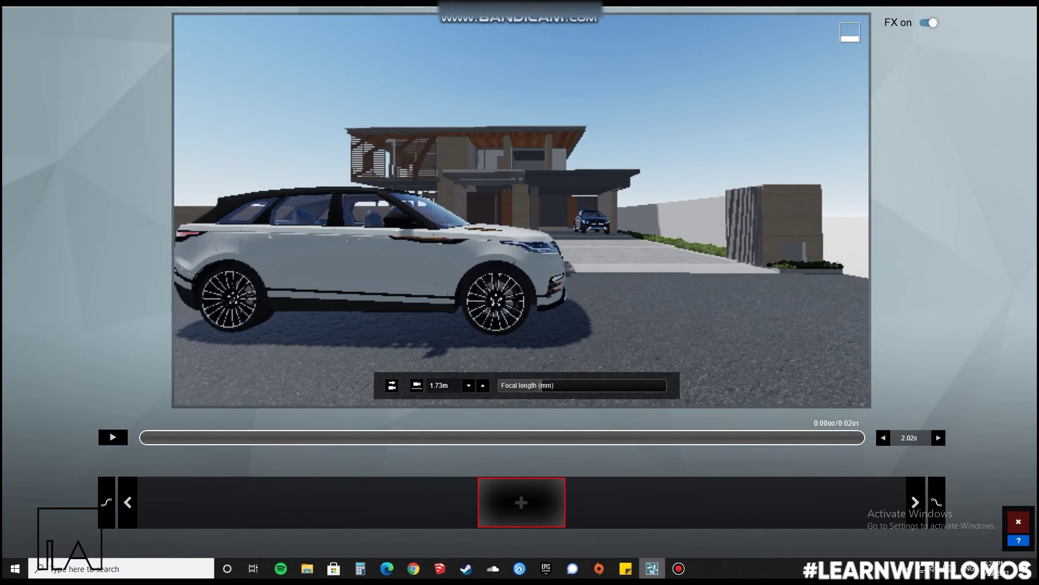
key(a)
click(417, 385)
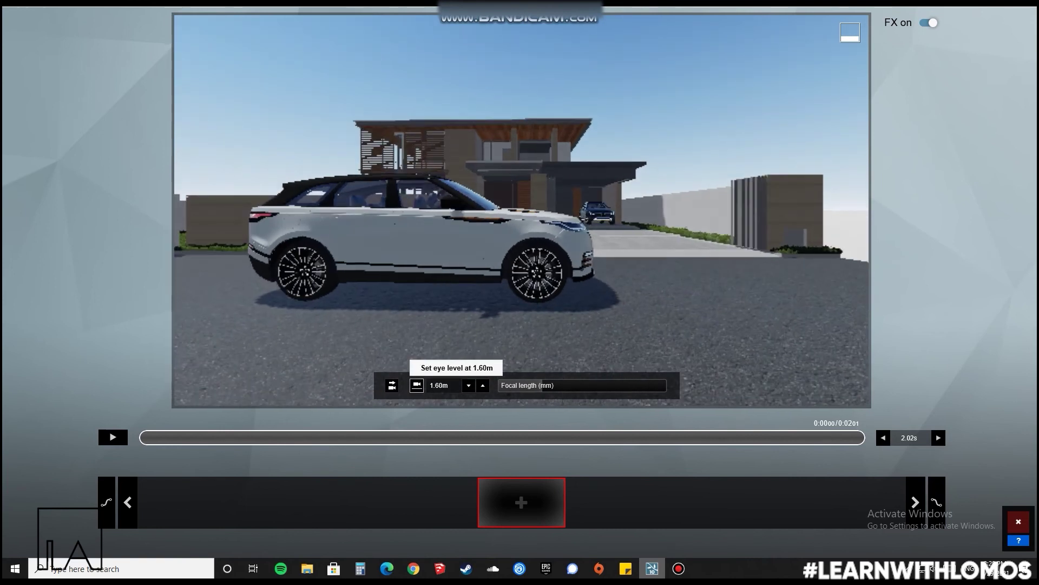
Try close and medium camera framings of the street SUV before the house, including 1.60 m eye level.
key(w)
click(417, 385)
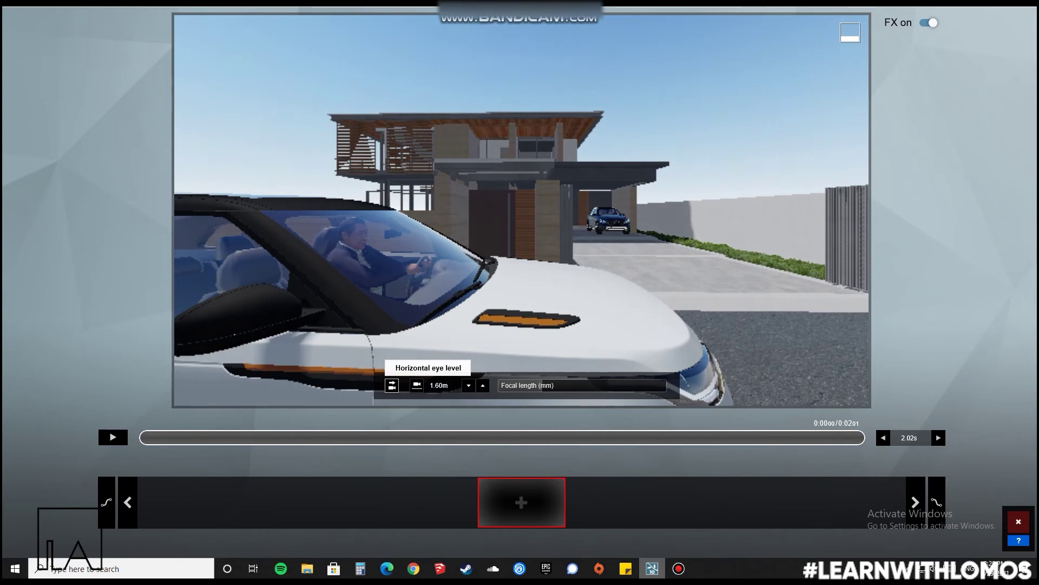
key(s)
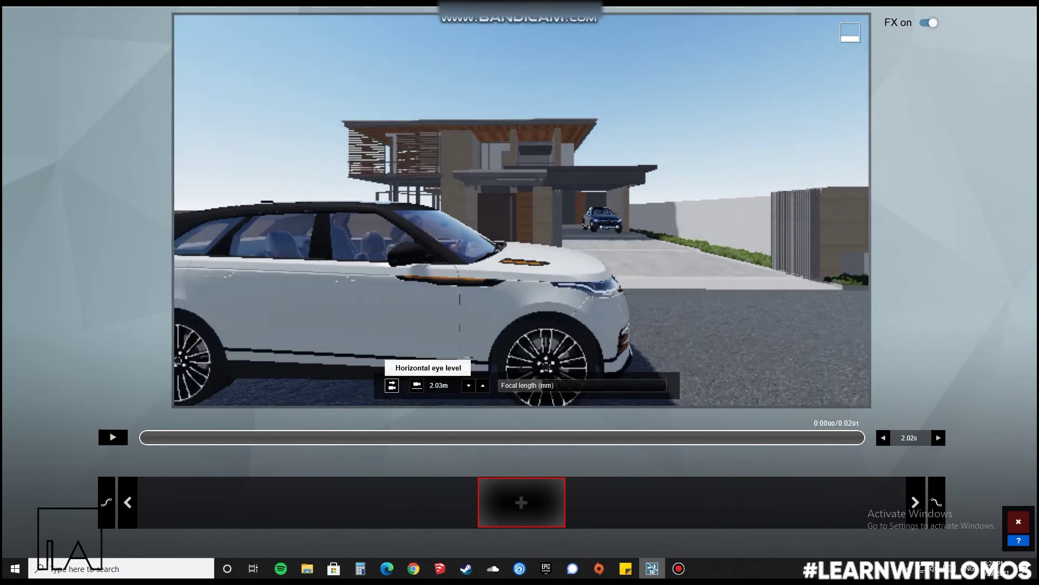
key(s)
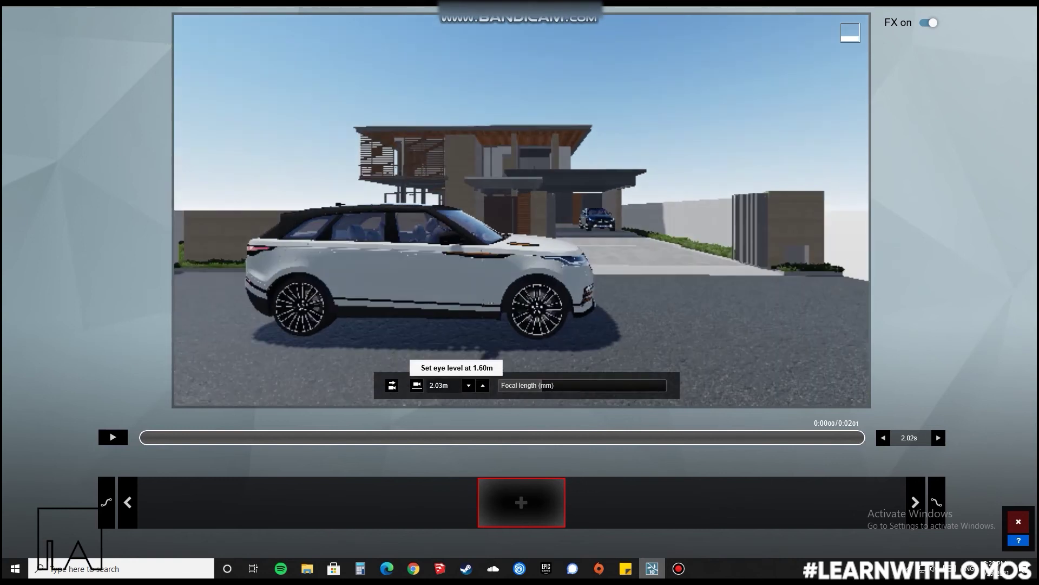
key(w)
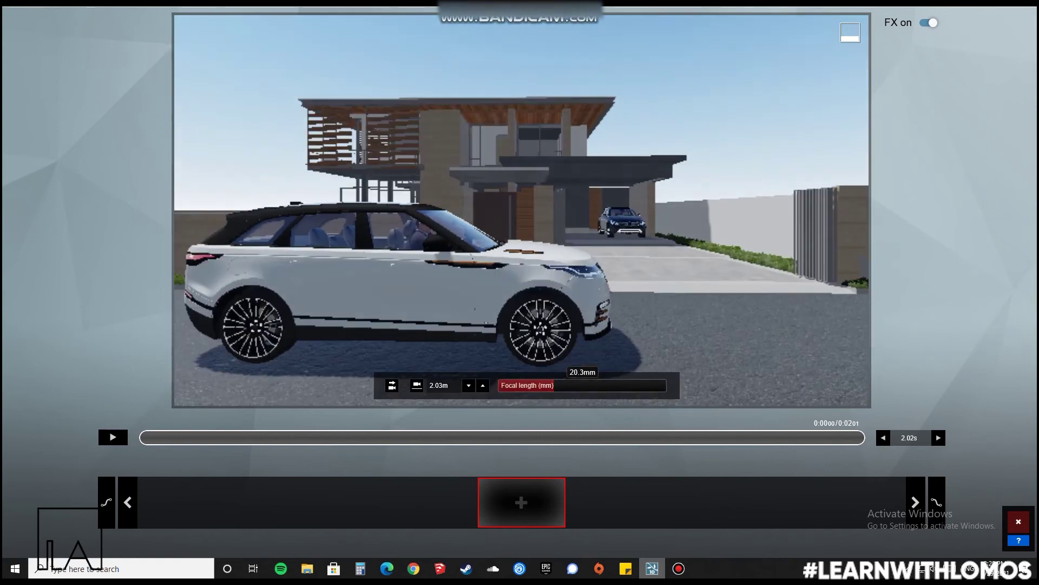
click(417, 385)
key(w)
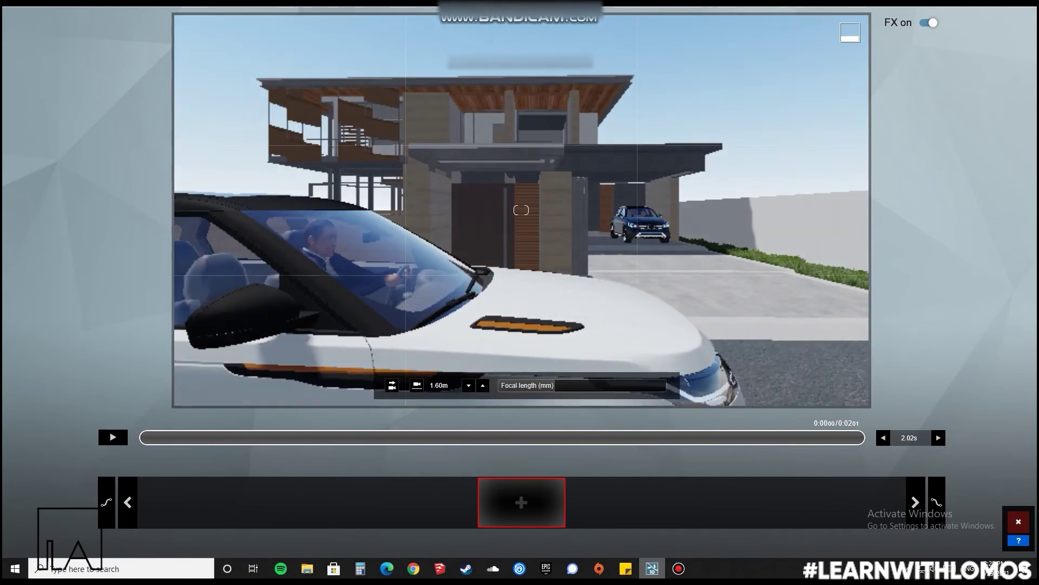
key(a)
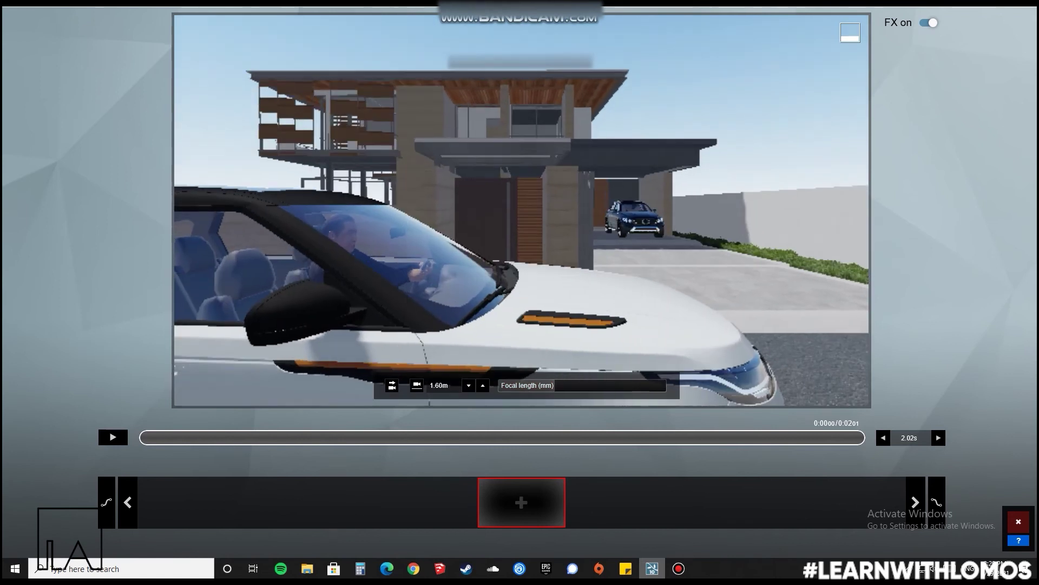
Lengthen the focal length slightly and add the first keyframe with the street SUV side-on before the boundary wall, at 2.03 m eye level.
click(392, 385)
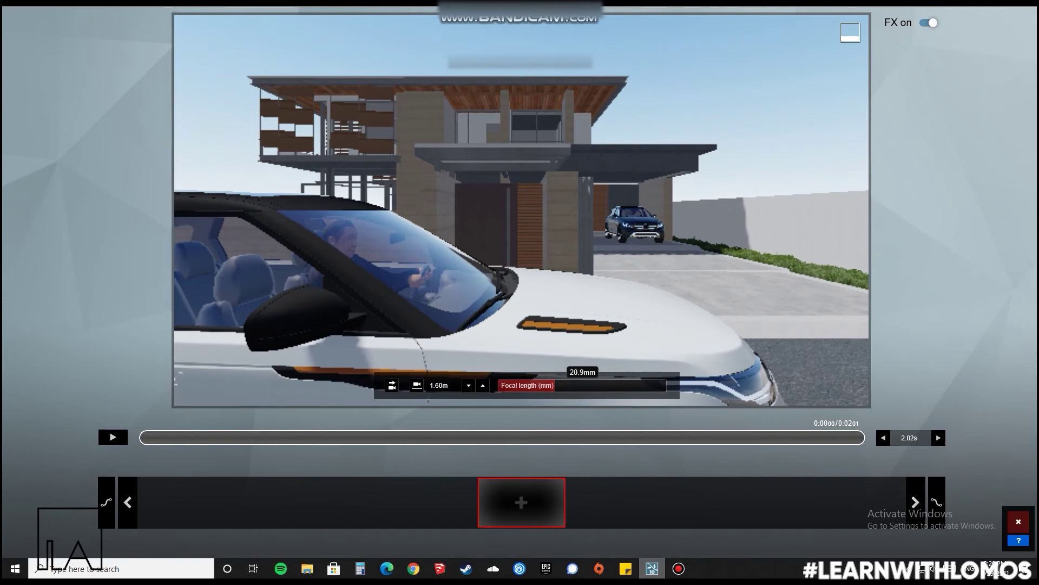
drag(555, 385, 569, 385)
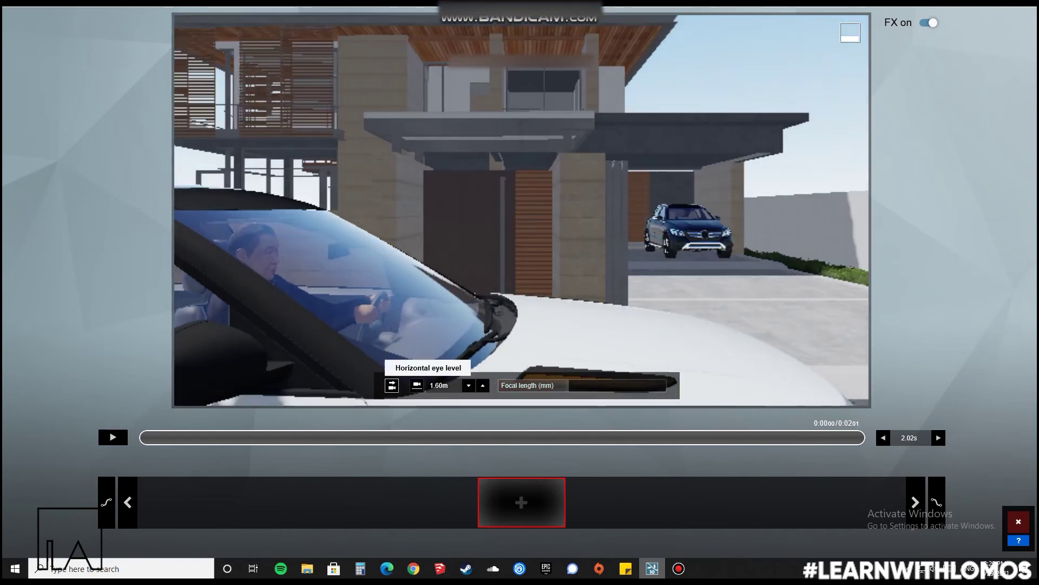
mouse_move(522, 210)
right_down()
mouse_move(490, 208)
mouse_move(519, 212)
right_up()
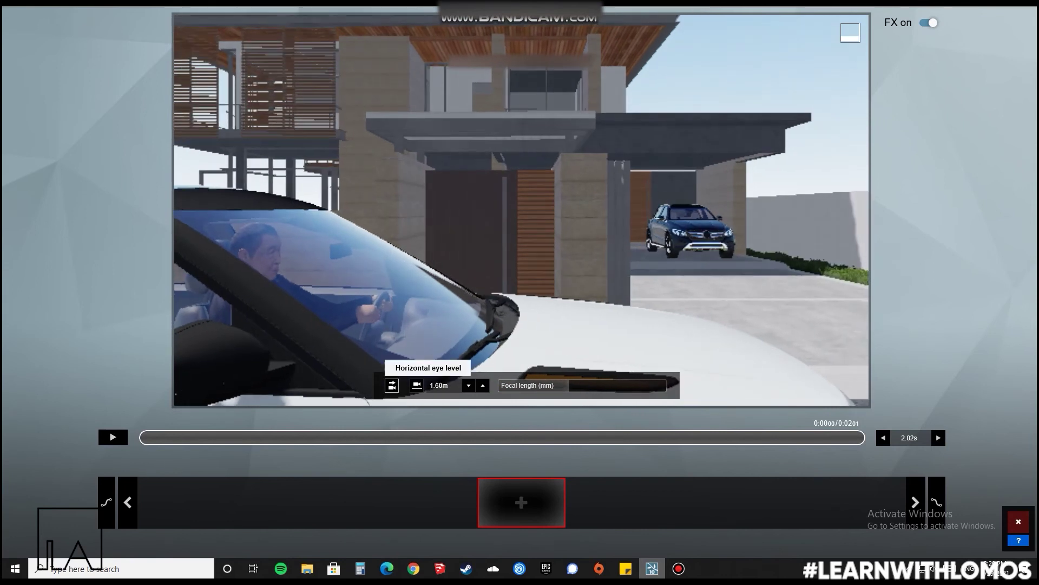
key(s)
key(e)
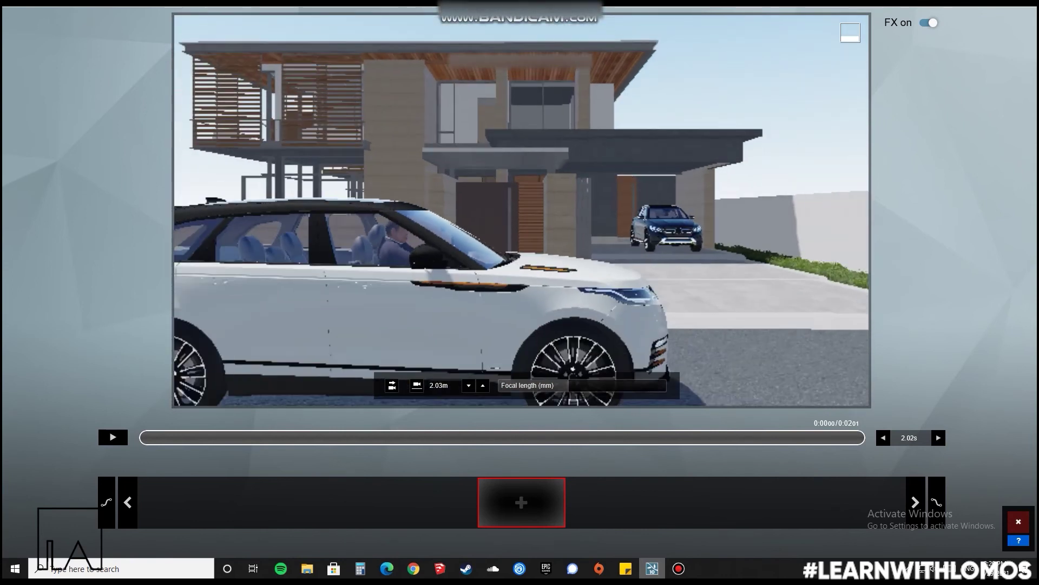
key(s)
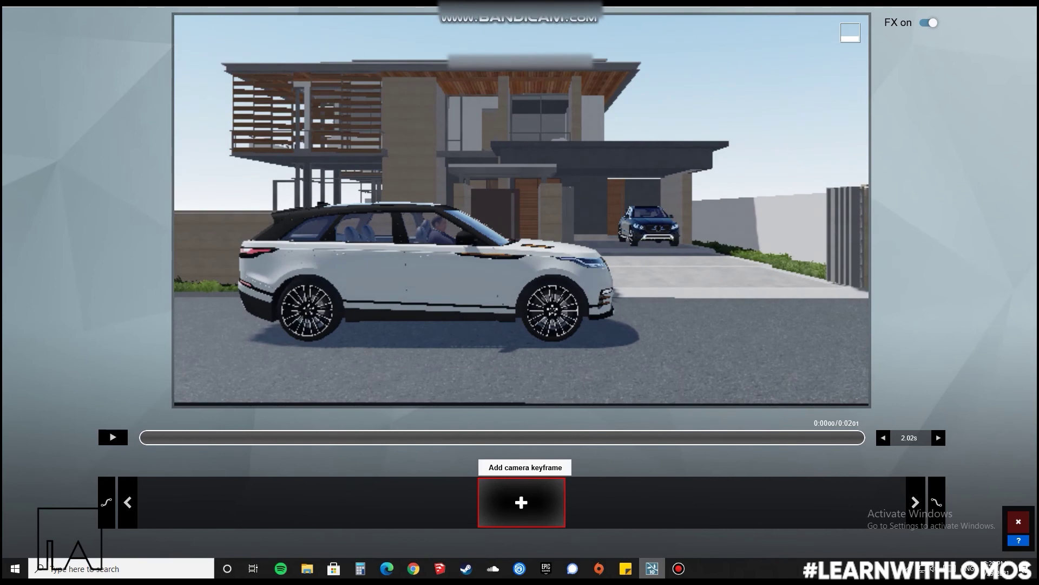
key(a)
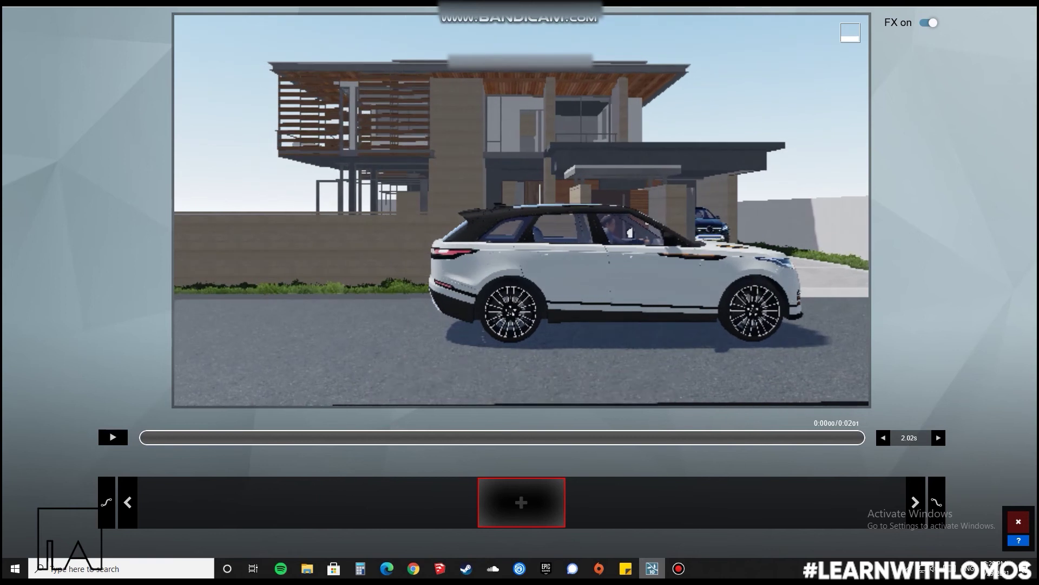
right_drag(404, 341, 384, 344)
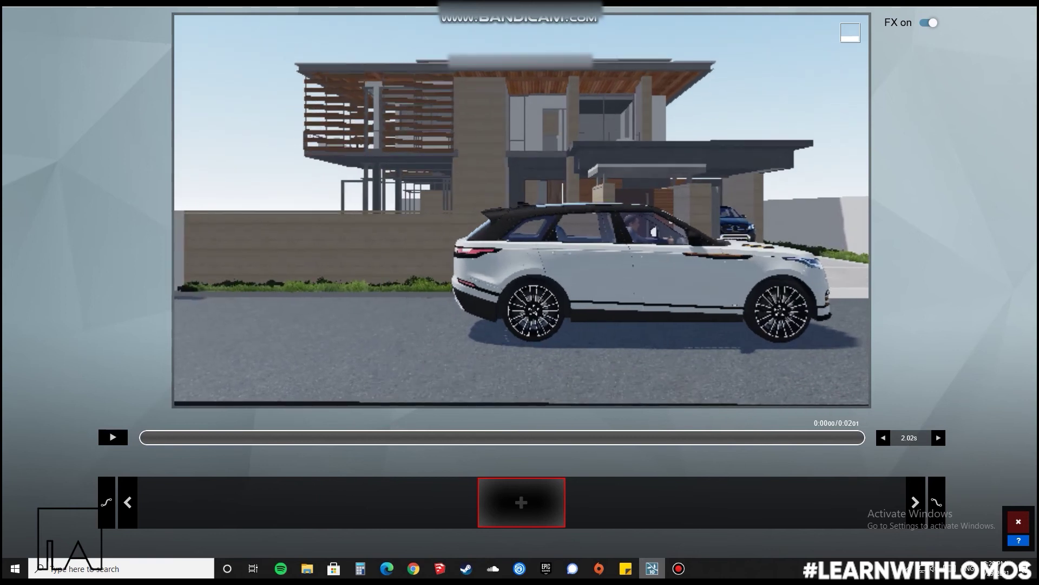
click(521, 502)
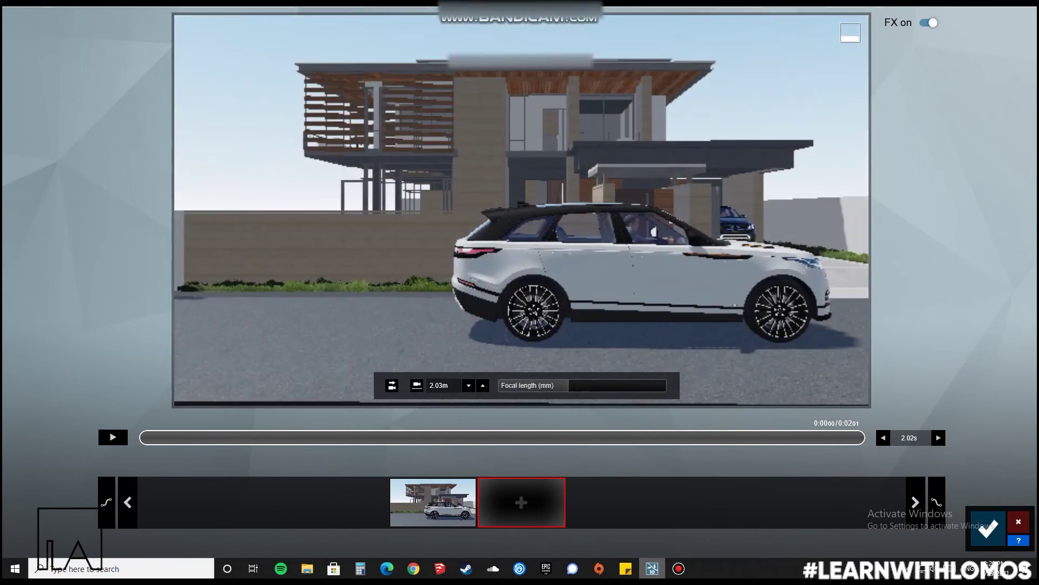
Add a second keyframe slid along the street, framing the white SUV's front, the driveway and the carport at the same height.
key(d)
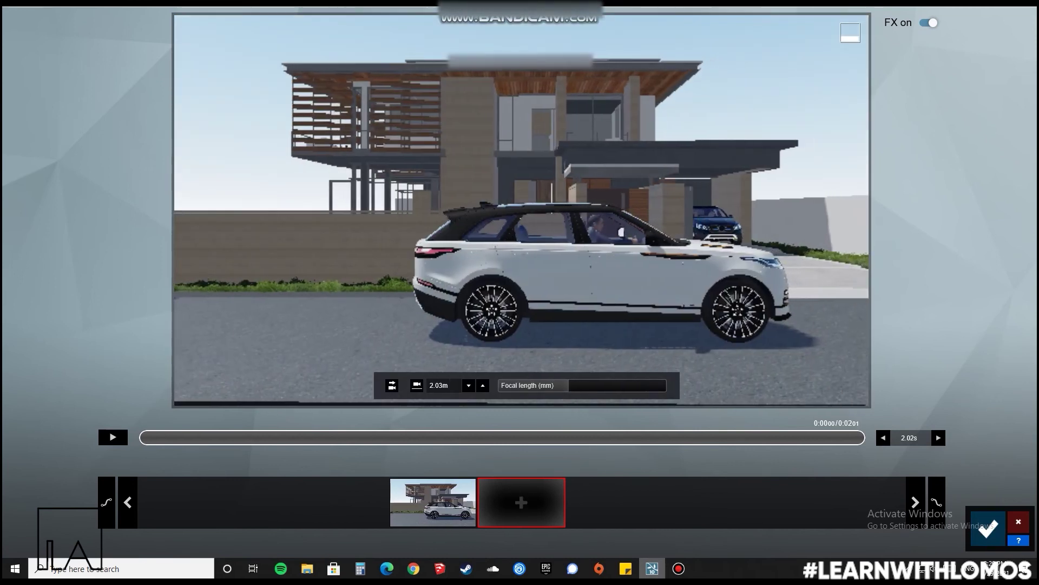
key(d)
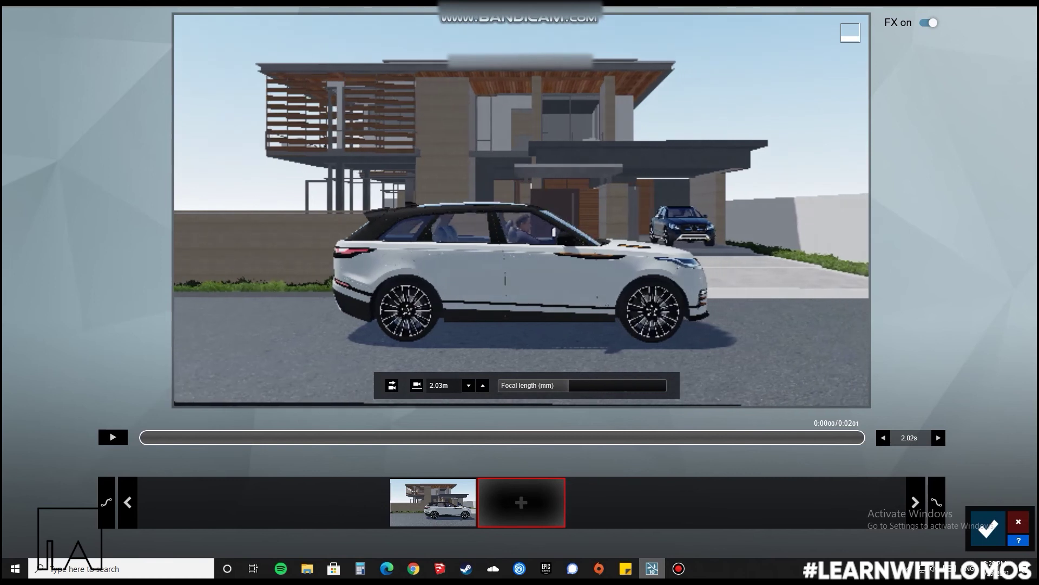
key(d)
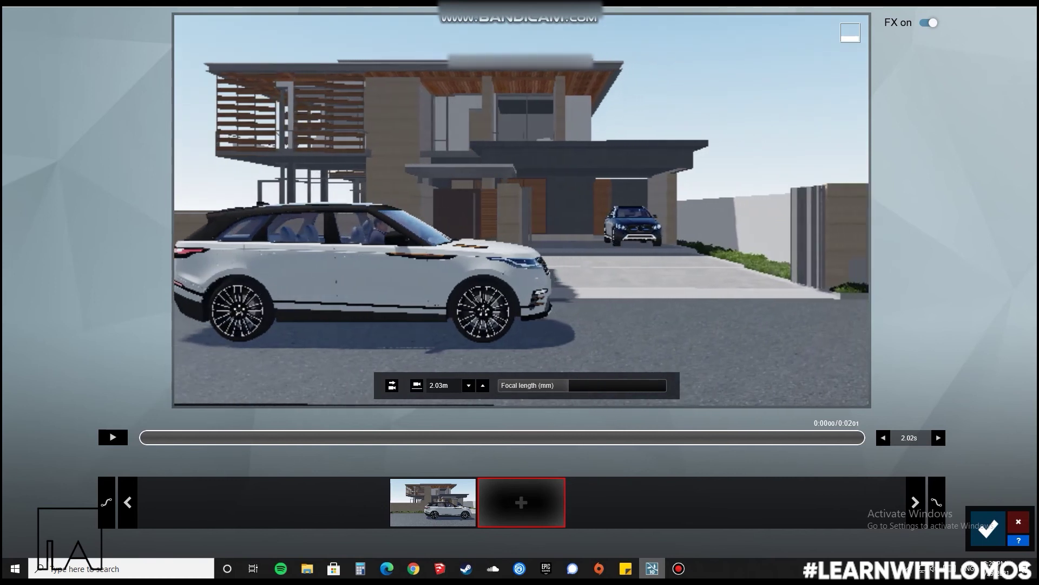
key(d)
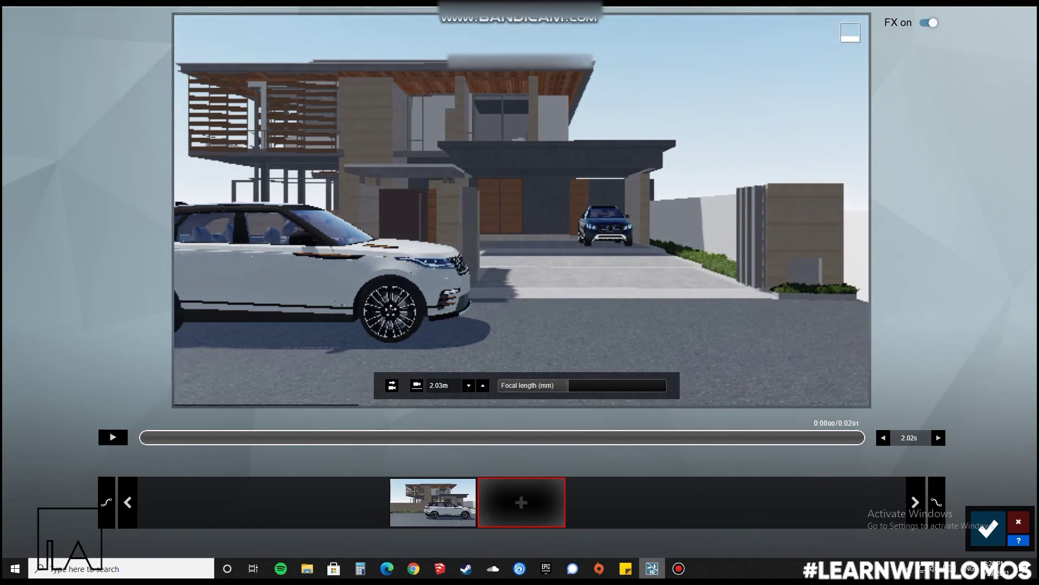
key(d)
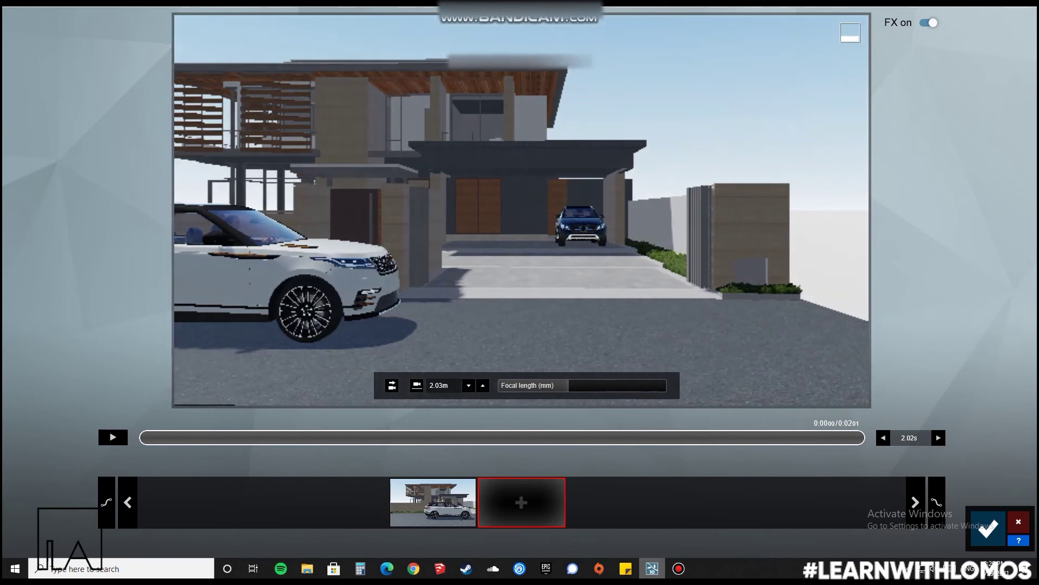
key(d)
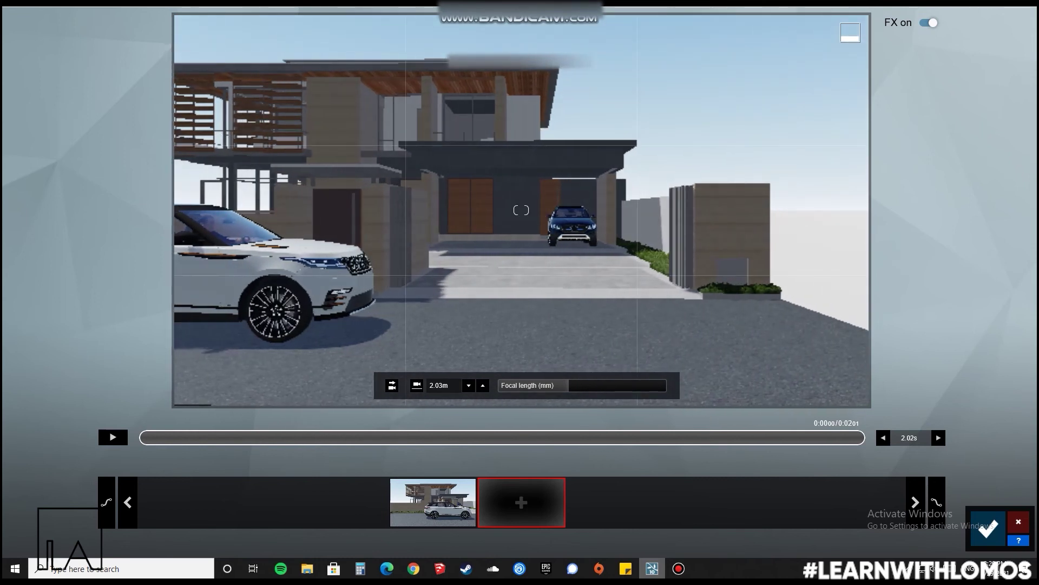
right_drag(522, 210, 517, 210)
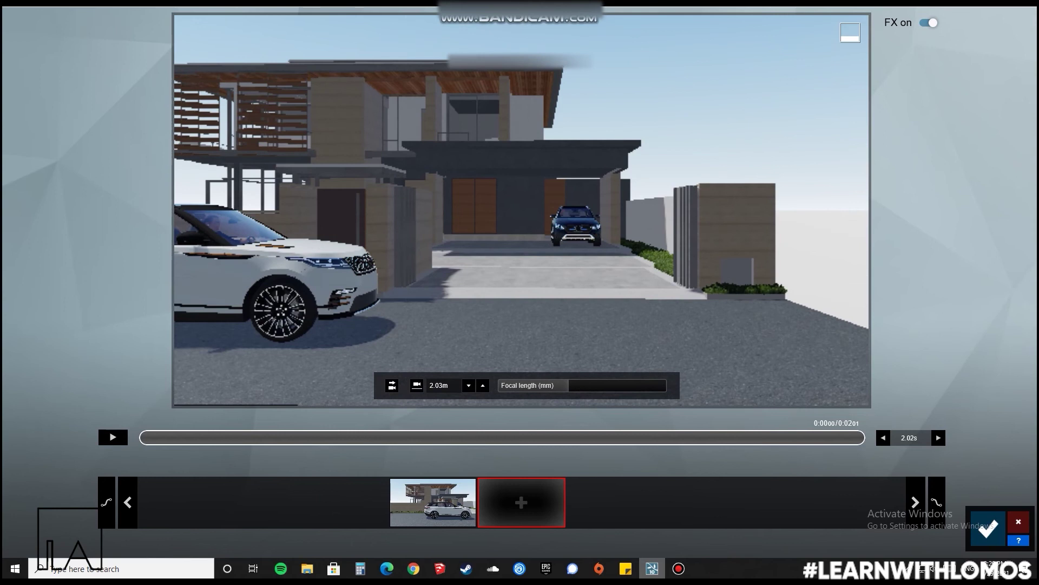
click(521, 503)
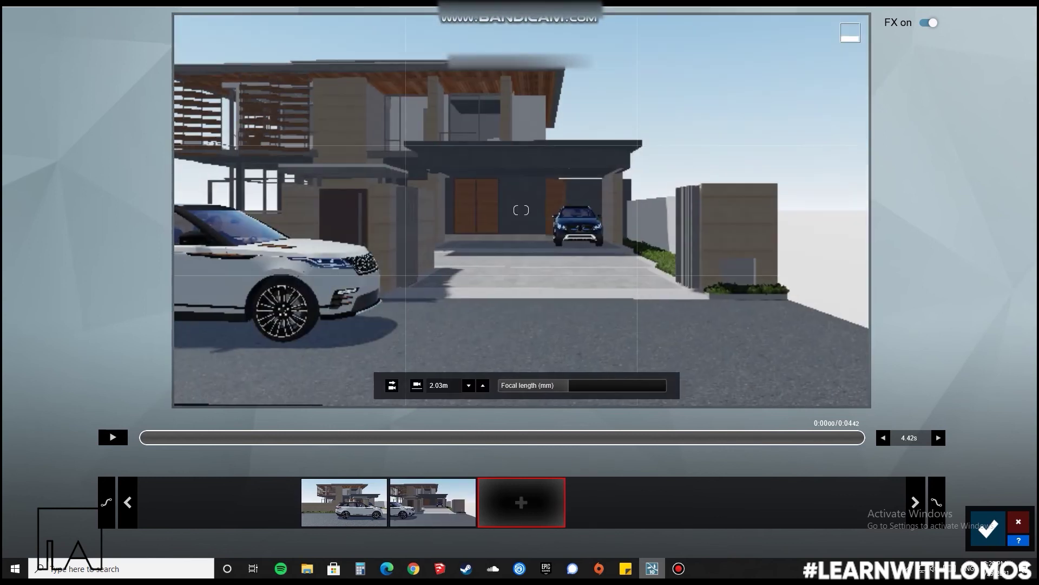
Add a third, levelled keyframe from the far side of the driveway, looking back at the white SUV, boundary wall and gate.
key(d)
right_drag(522, 210, 452, 210)
key(d)
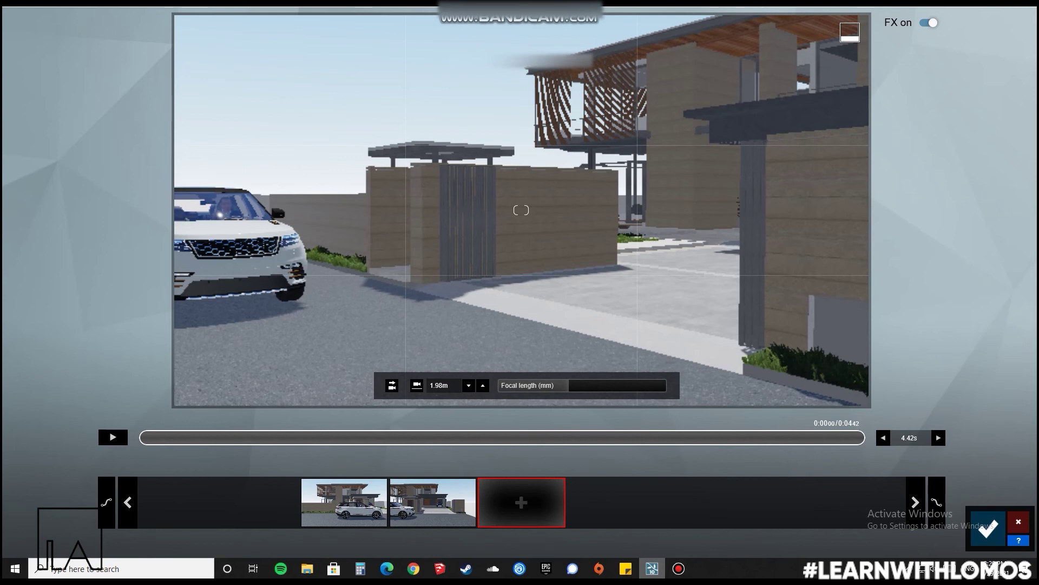
click(392, 385)
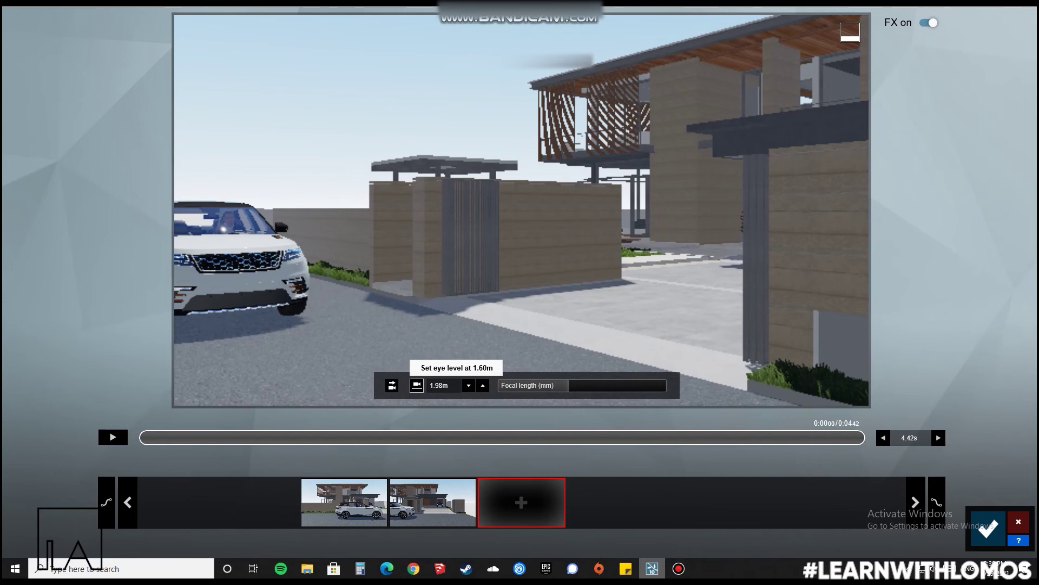
click(521, 503)
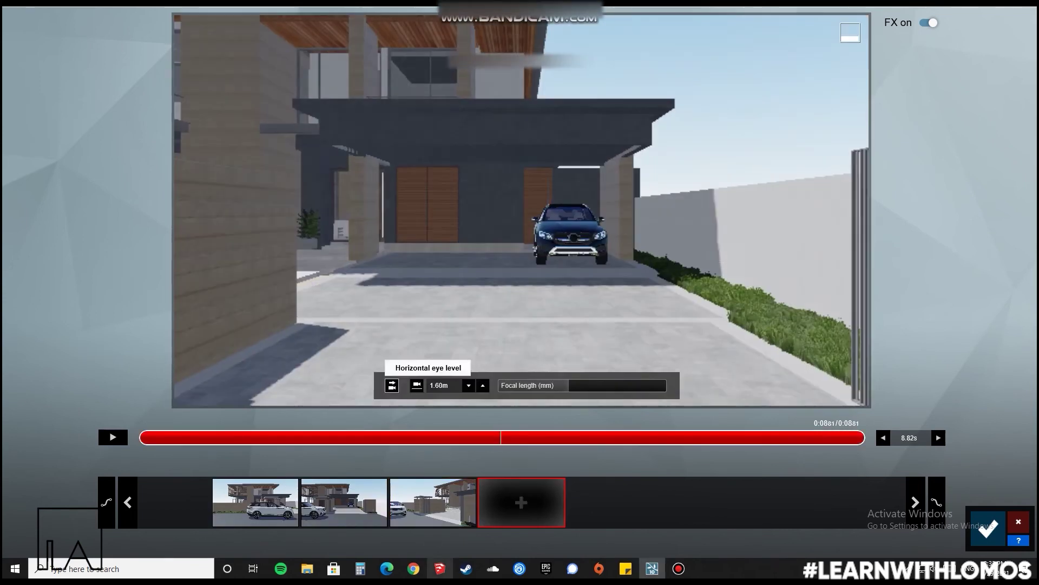
Add four keyframes approaching the house along the driveway, carport SUV, entrance and front door, and save the previewed clip.
click(522, 503)
click(521, 502)
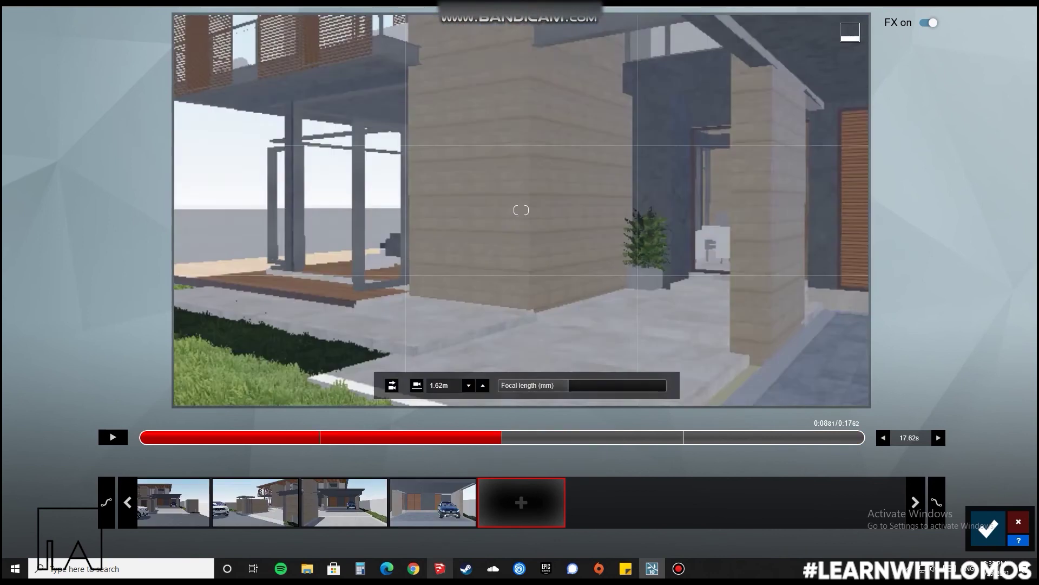
click(522, 502)
click(391, 385)
click(521, 503)
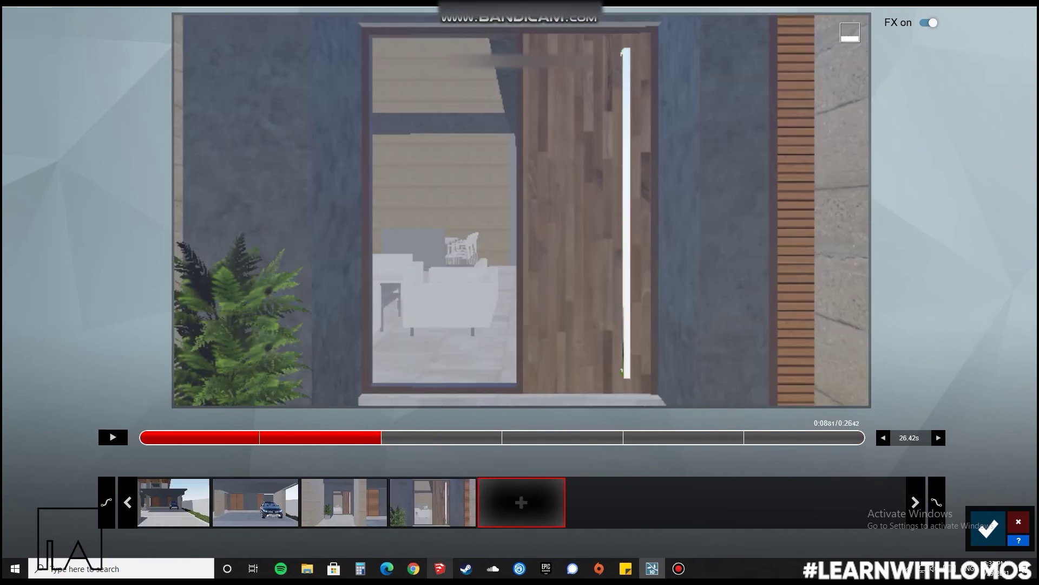
click(113, 437)
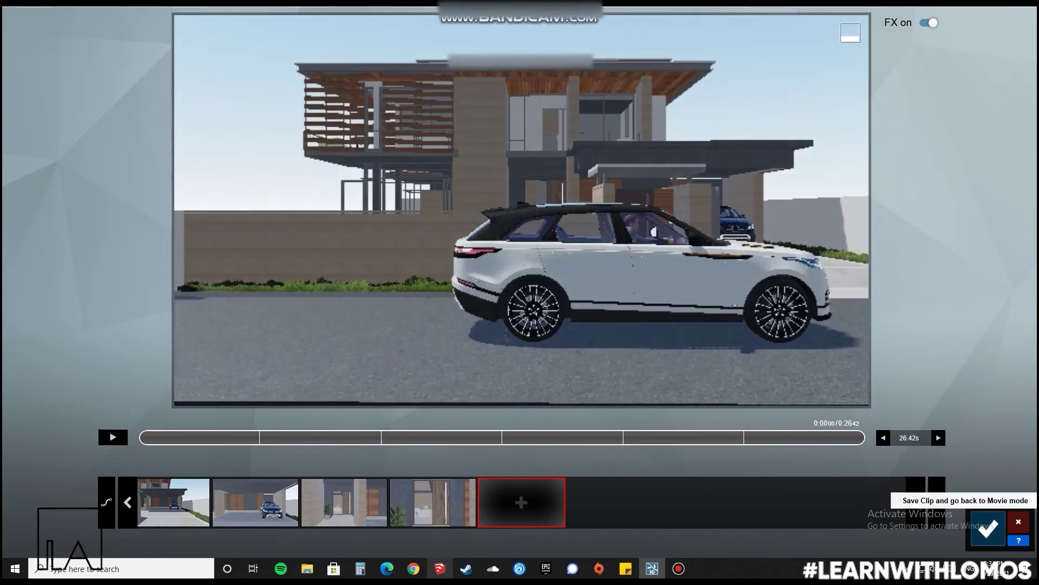
click(988, 528)
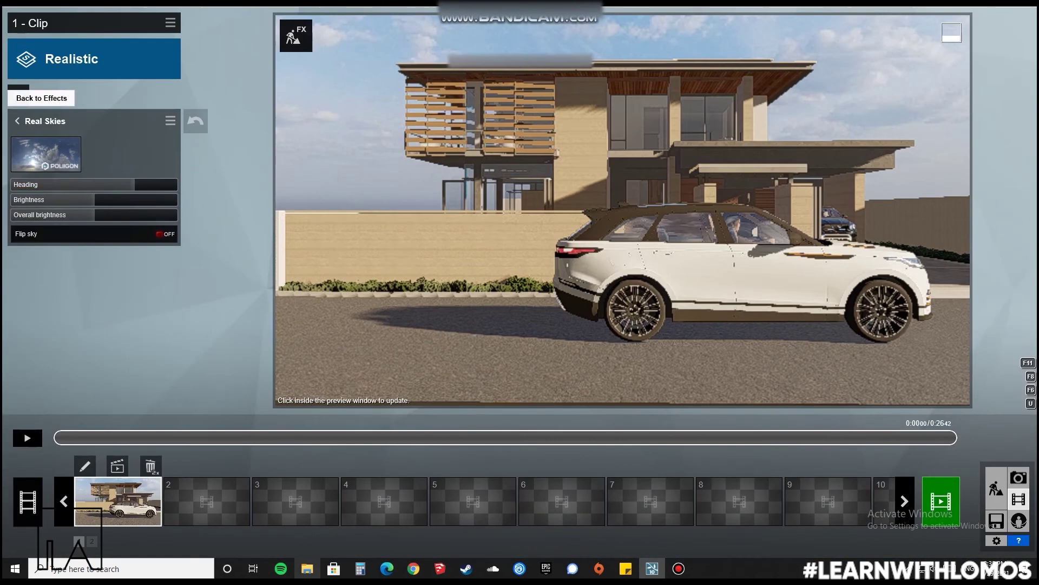
Add the Advanced Move animation effect to the clip and select the white street SUV in its editor.
click(17, 120)
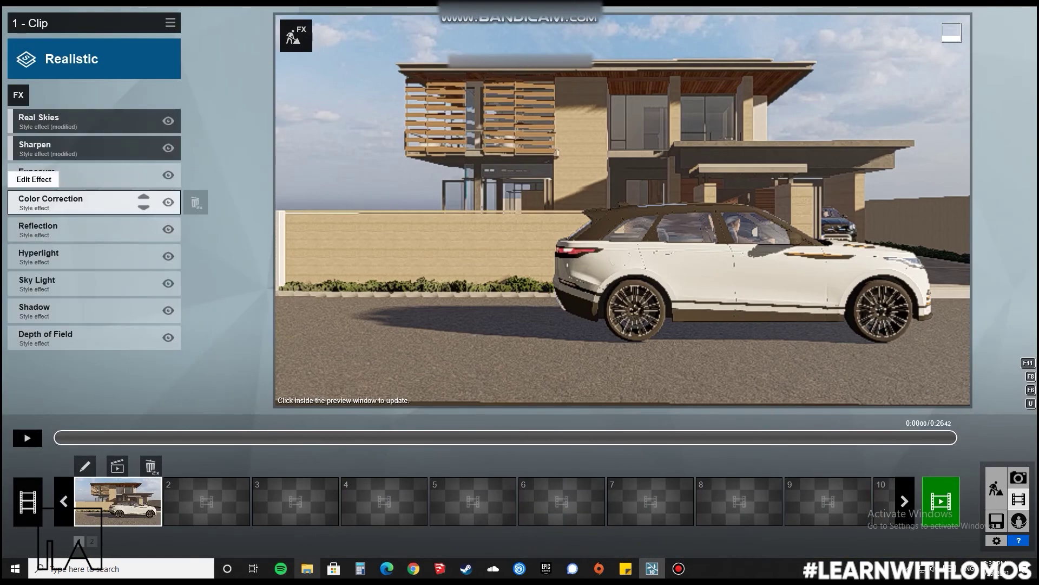
click(18, 95)
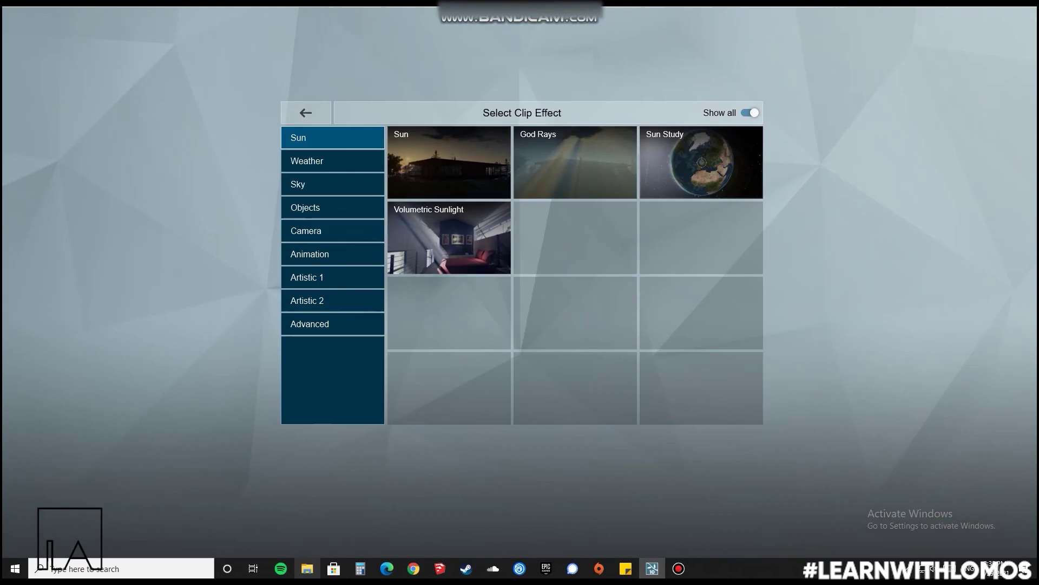
click(333, 254)
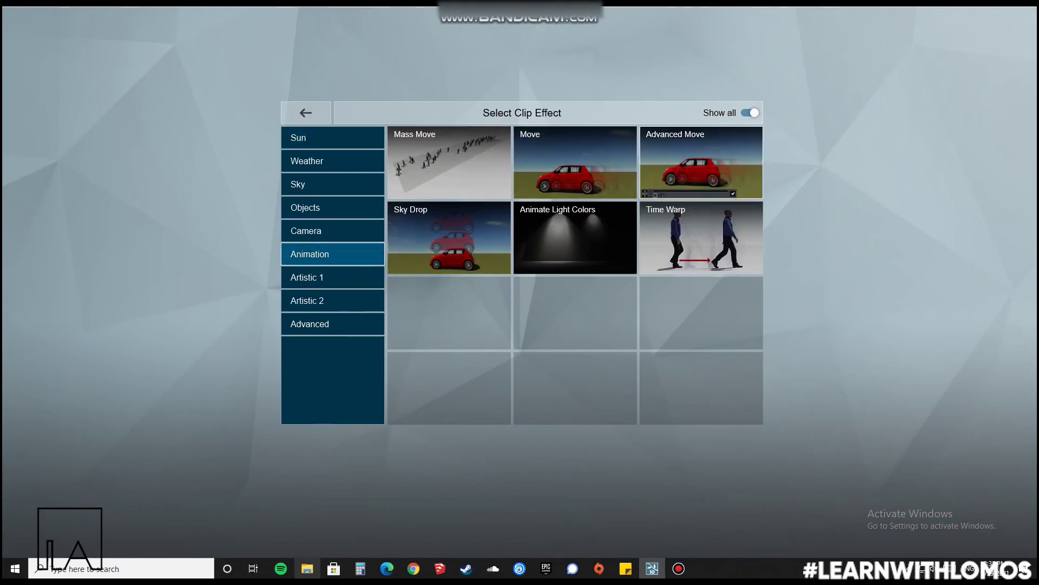
click(701, 162)
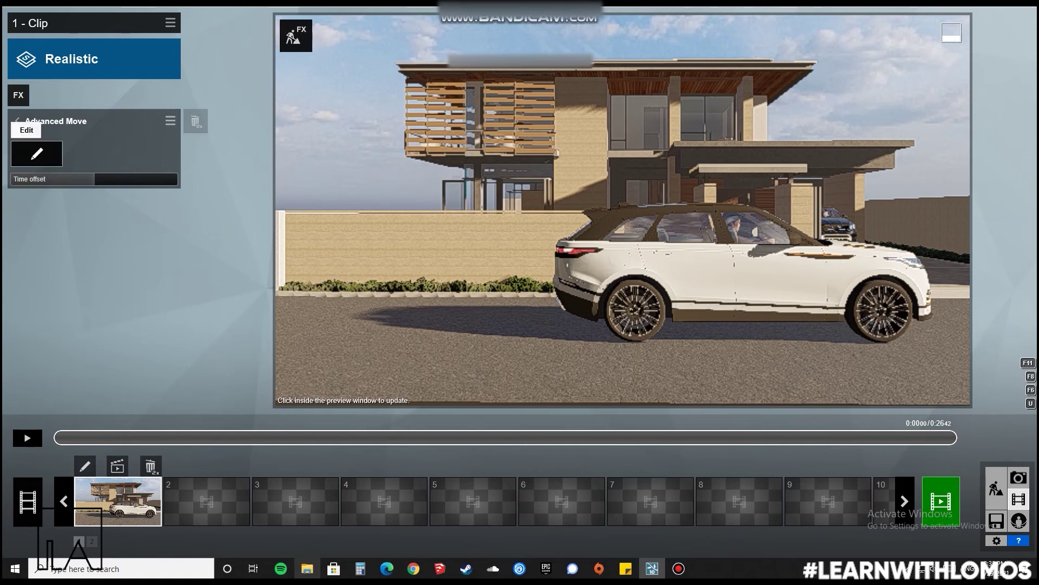
click(36, 153)
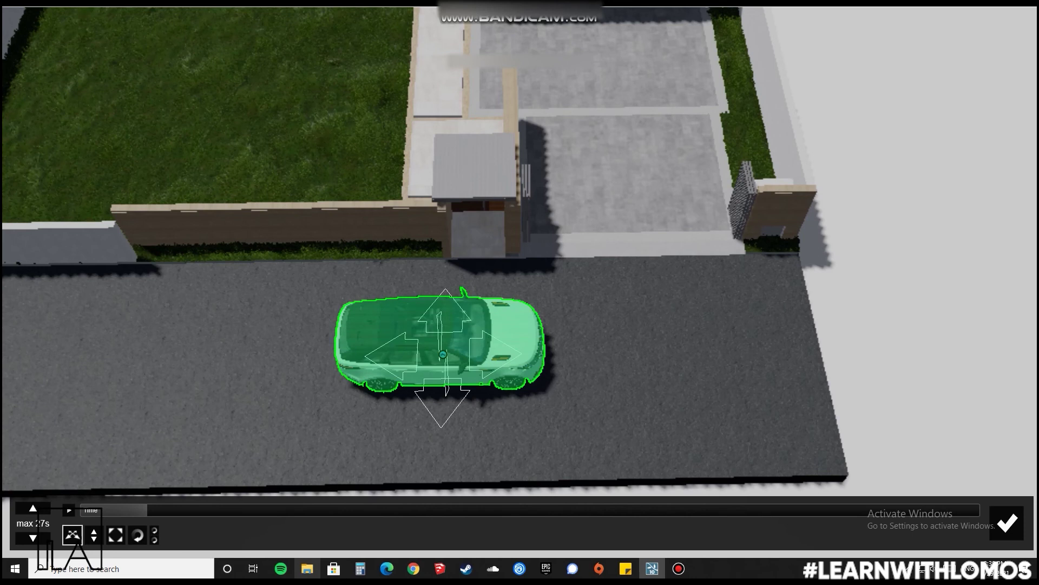
click(443, 355)
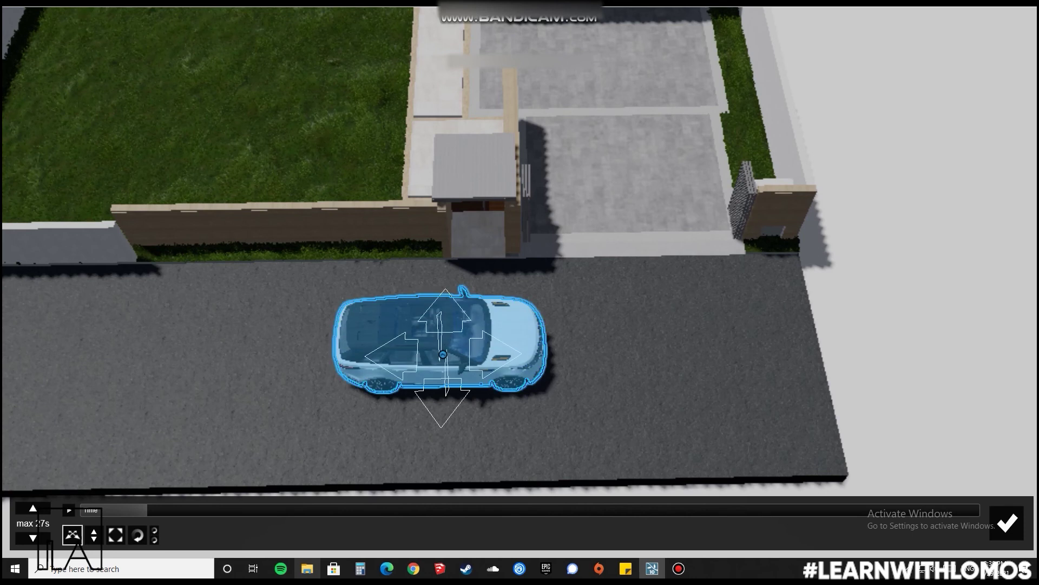
In the street SUV's first animation keyframe, move it towards the driveway entrance and rotate it to face the gate opening diagonally.
mouse_move(443, 354)
mouse_down()
mouse_move(501, 351)
mouse_move(596, 283)
mouse_move(607, 299)
mouse_move(595, 280)
mouse_up()
click(137, 535)
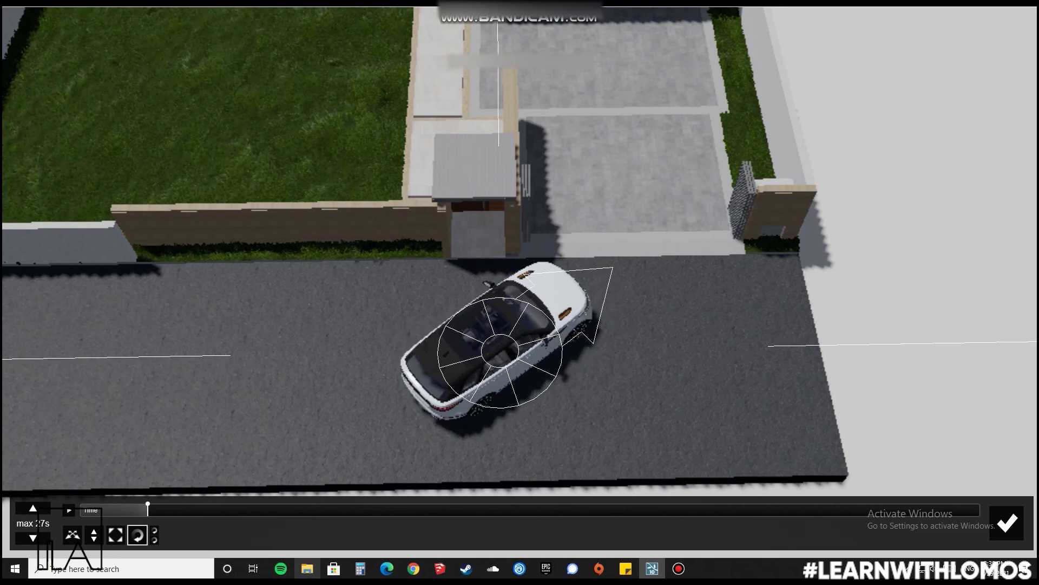
drag(470, 340, 467, 338)
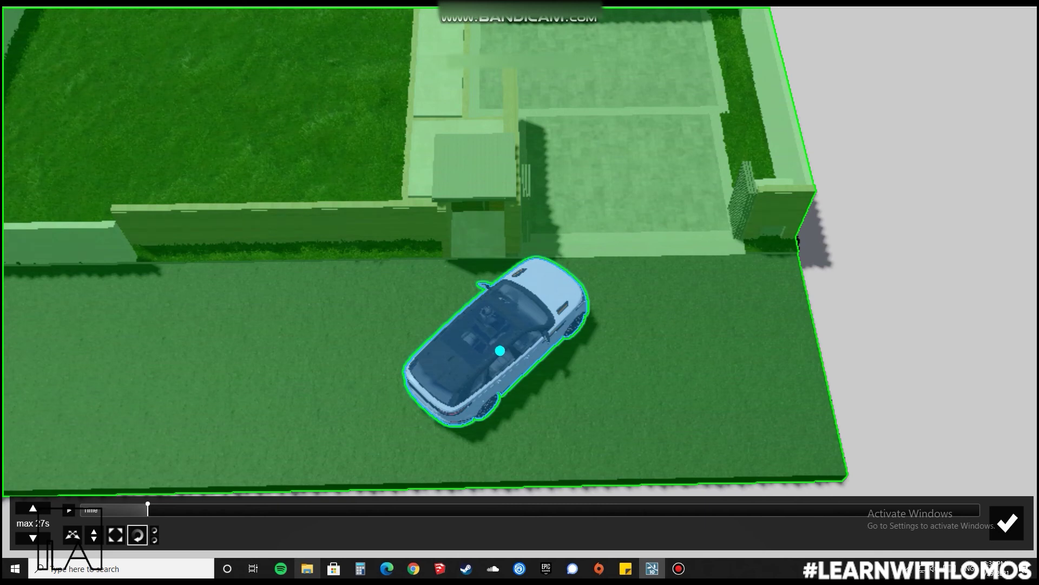
click(500, 350)
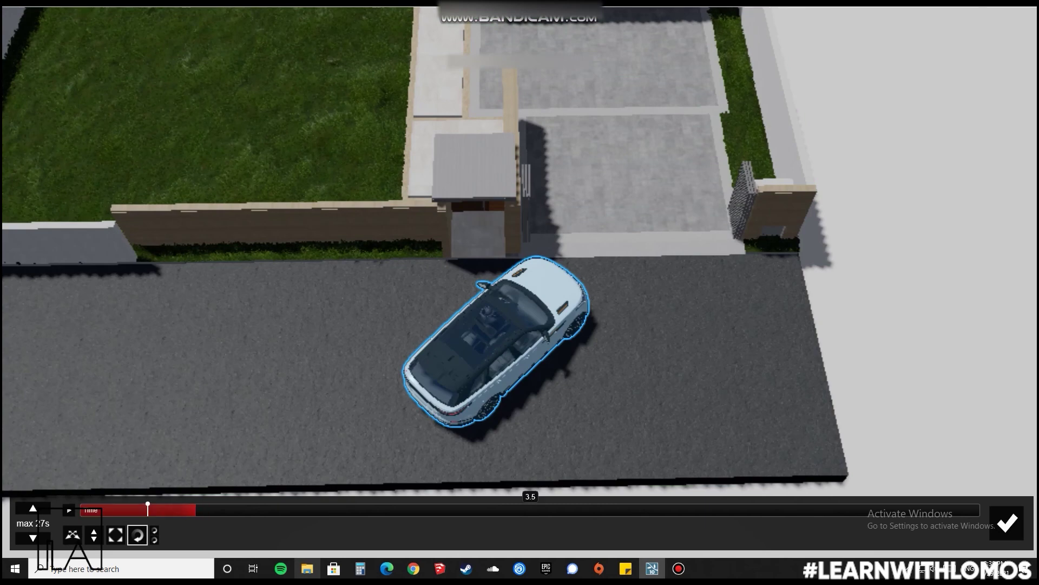
Add a keyframe at 3.5 s moving the SUV into the gateway and turning it further up the driveway, save, and preview the clip.
drag(196, 510, 198, 510)
click(72, 535)
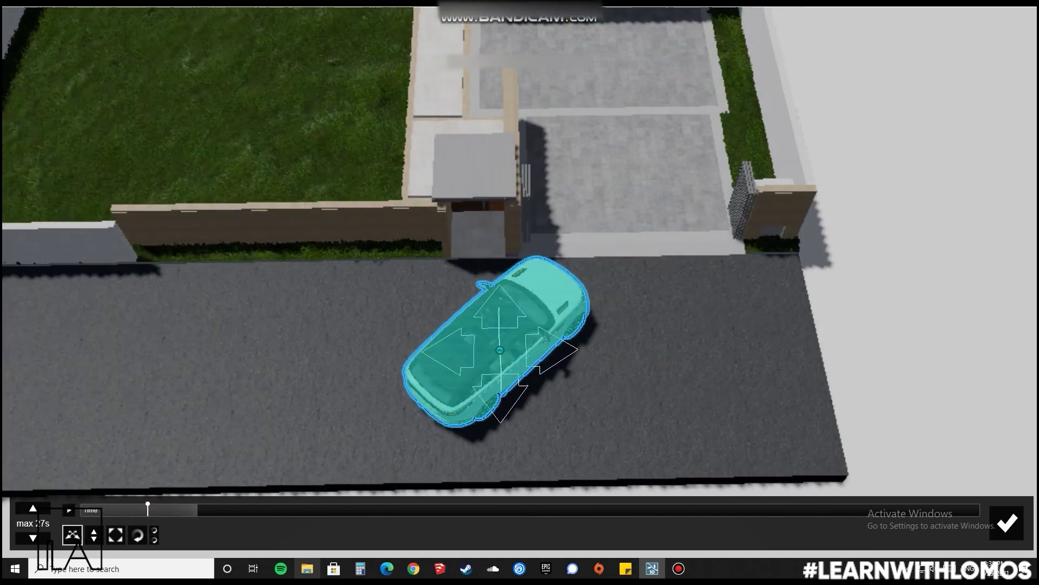
mouse_move(500, 351)
mouse_down()
mouse_move(576, 260)
mouse_move(498, 352)
mouse_up()
click(136, 534)
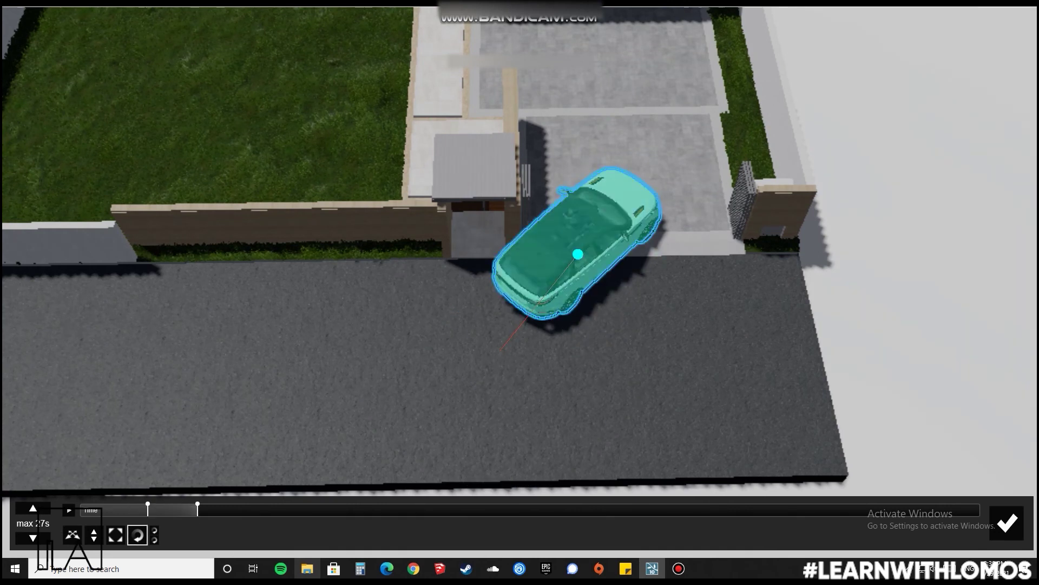
drag(578, 254, 634, 147)
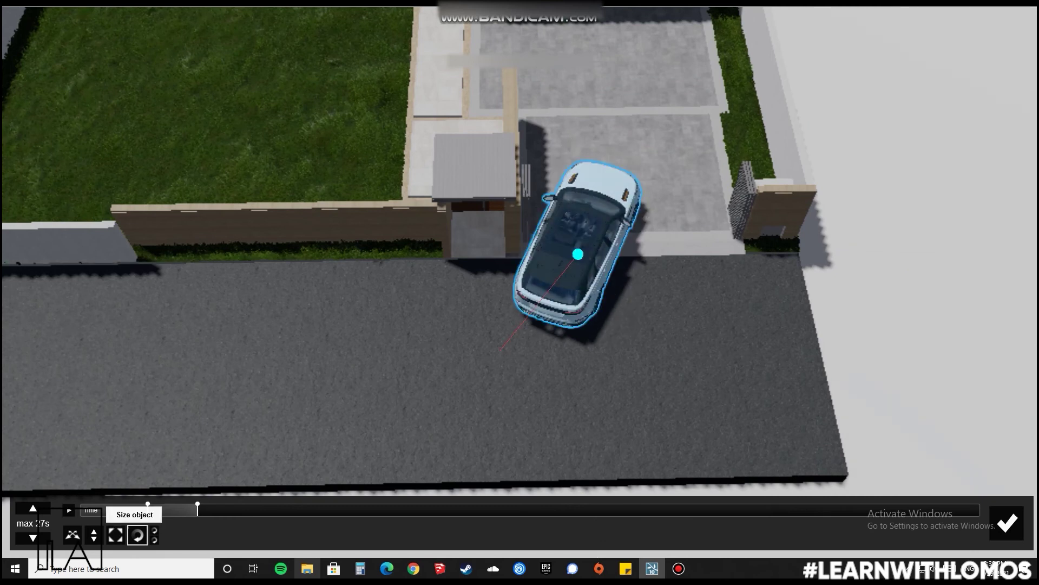
click(197, 505)
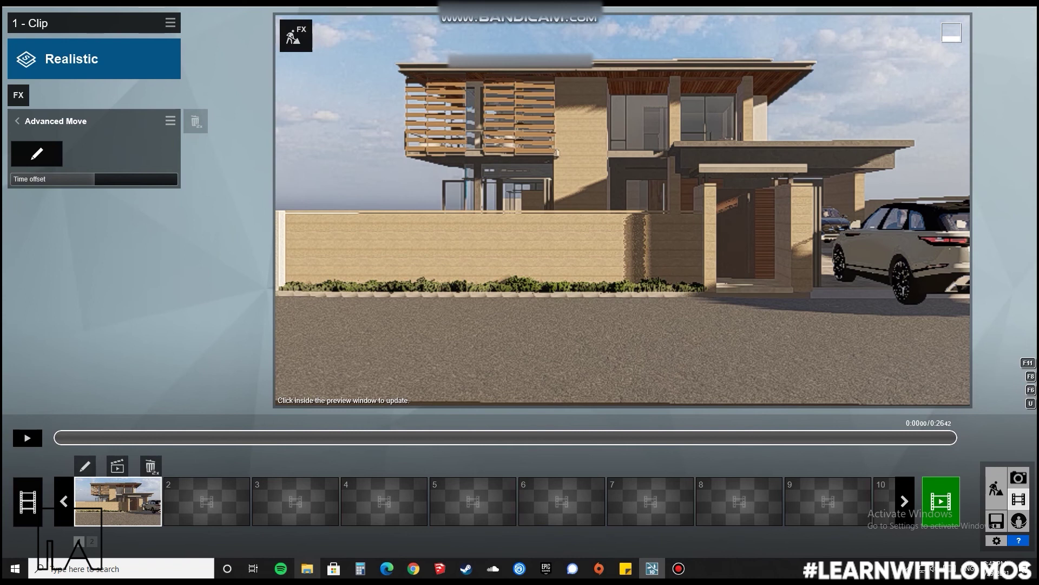
click(27, 438)
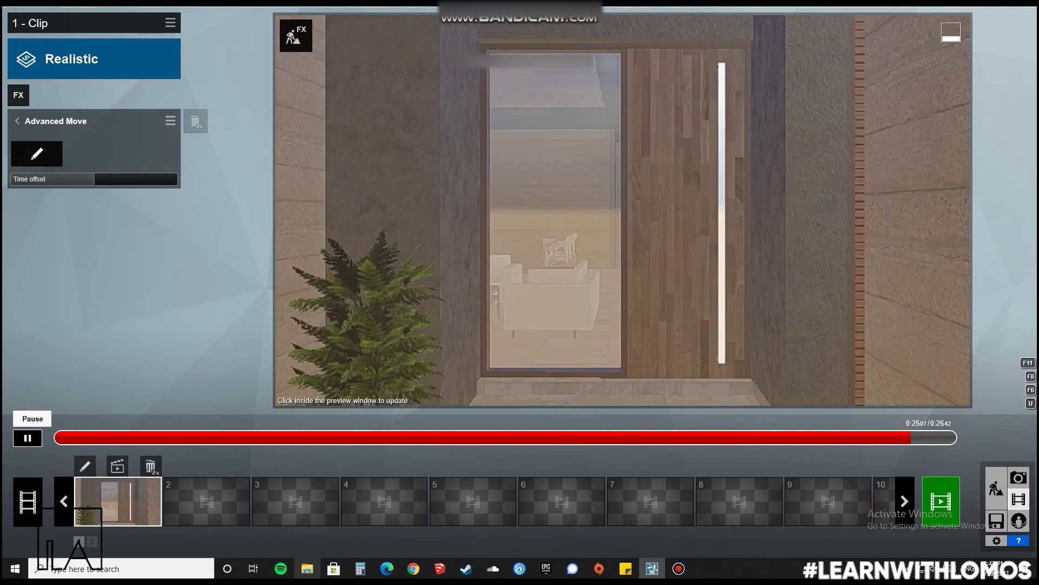
click(27, 437)
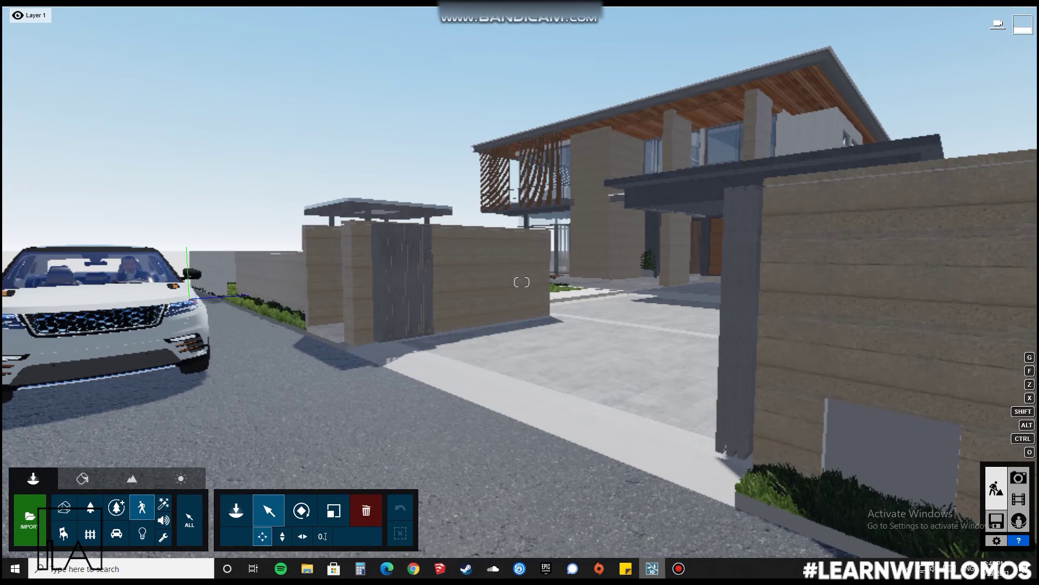
Place the Man Caucasian 0024 Dog character on the front lawn of the scene and include him in the clip's movement animation.
key(w)
right_drag(522, 282, 493, 336)
key(q)
key(s)
key(d)
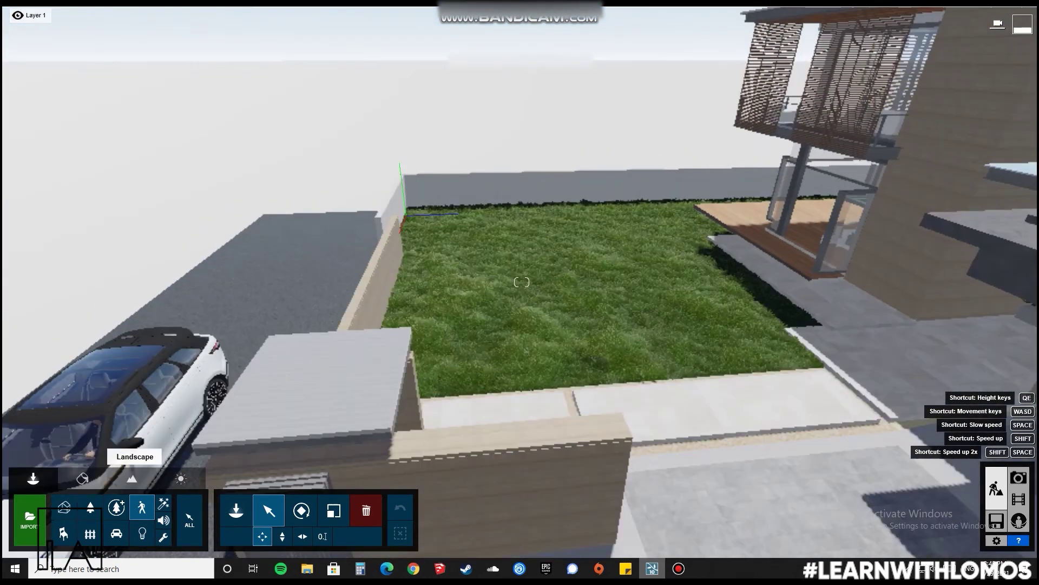
key(w)
click(236, 510)
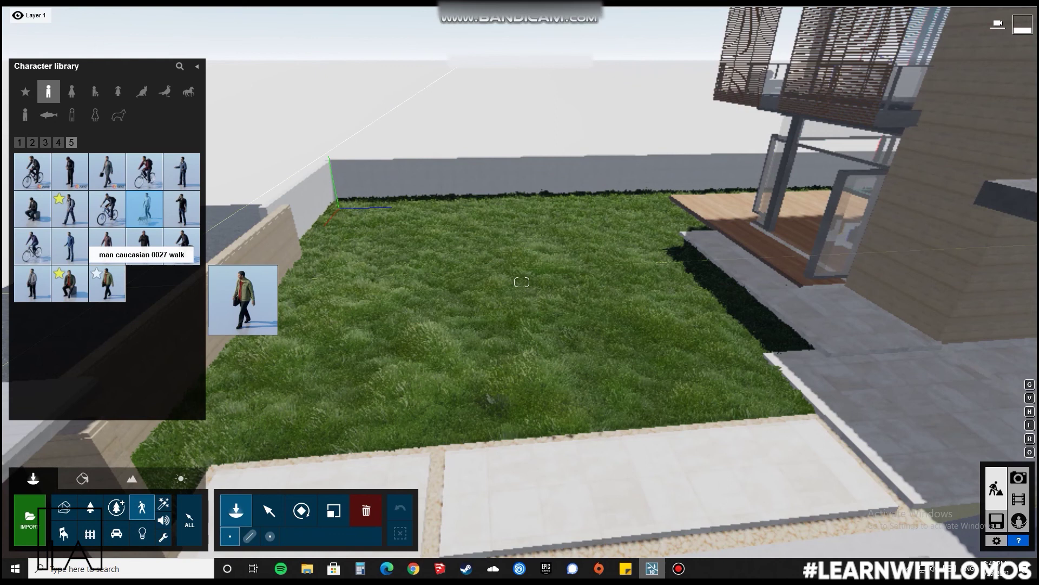
mouse_move(143, 209)
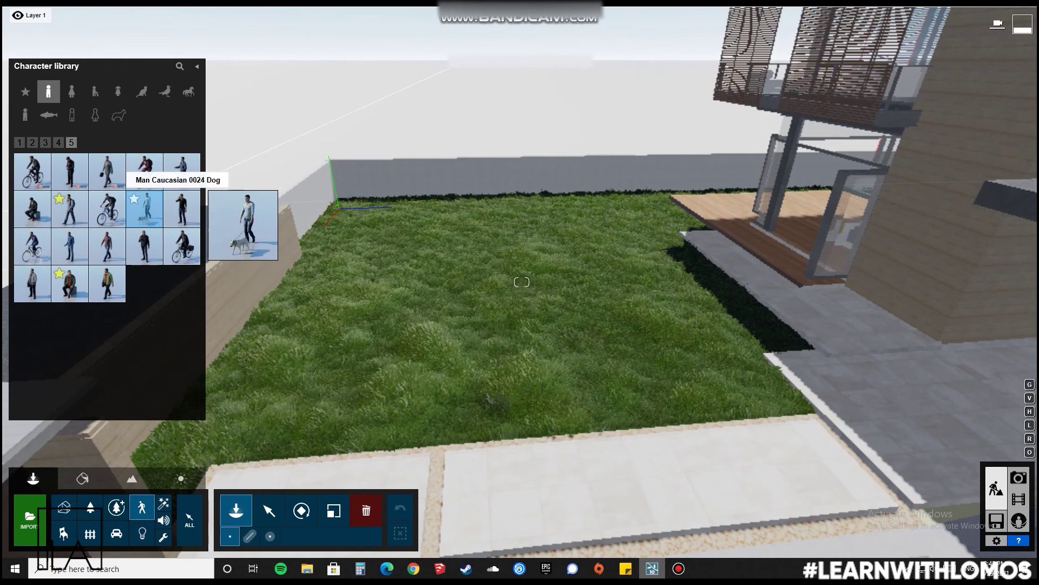
right_drag(470, 153, 384, 305)
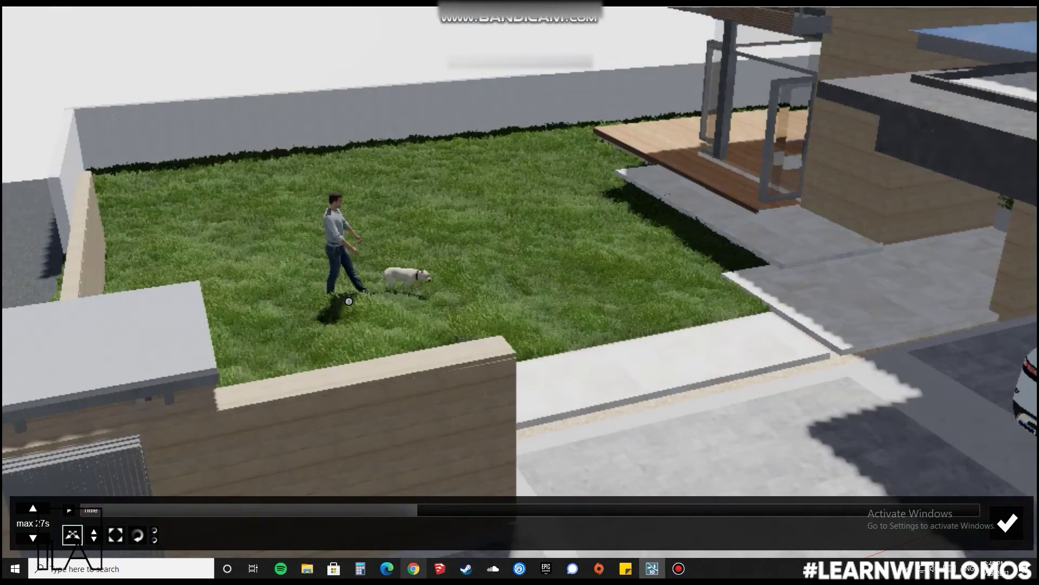
Add two keyframes moving the man and his dog across the lawn towards the house, the second at 13.0 s.
click(349, 301)
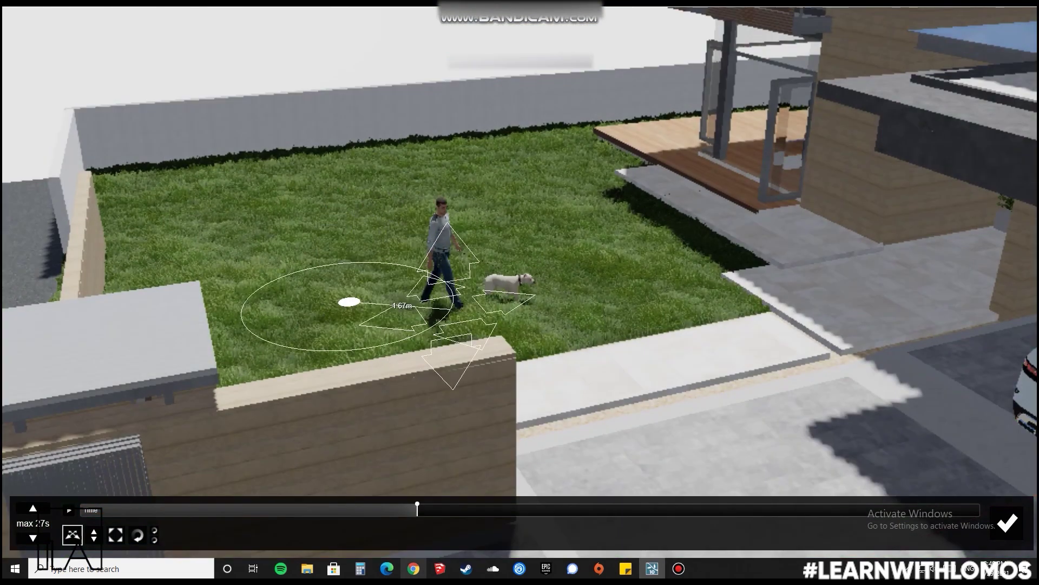
drag(465, 311, 464, 312)
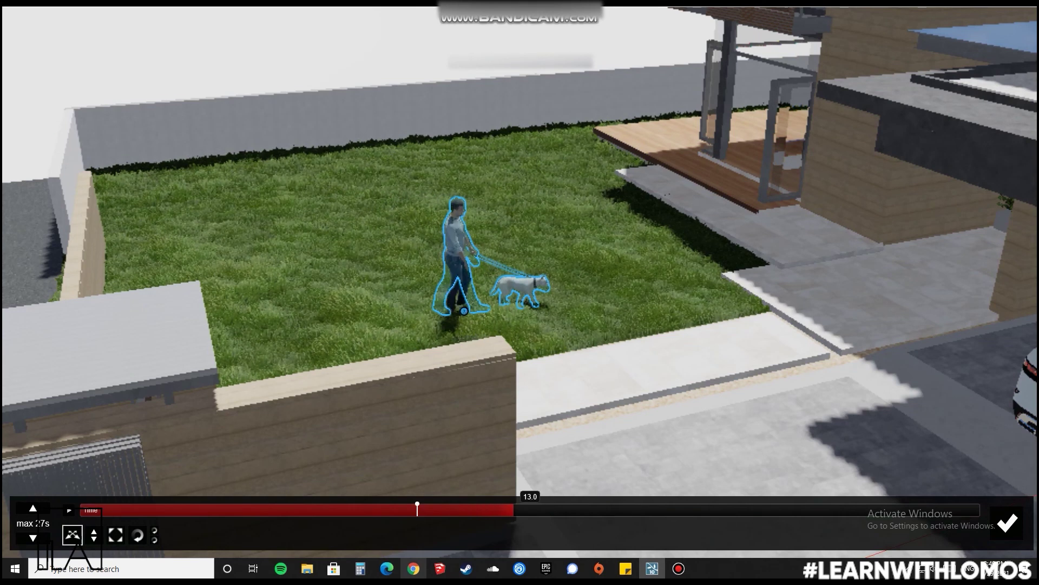
click(463, 308)
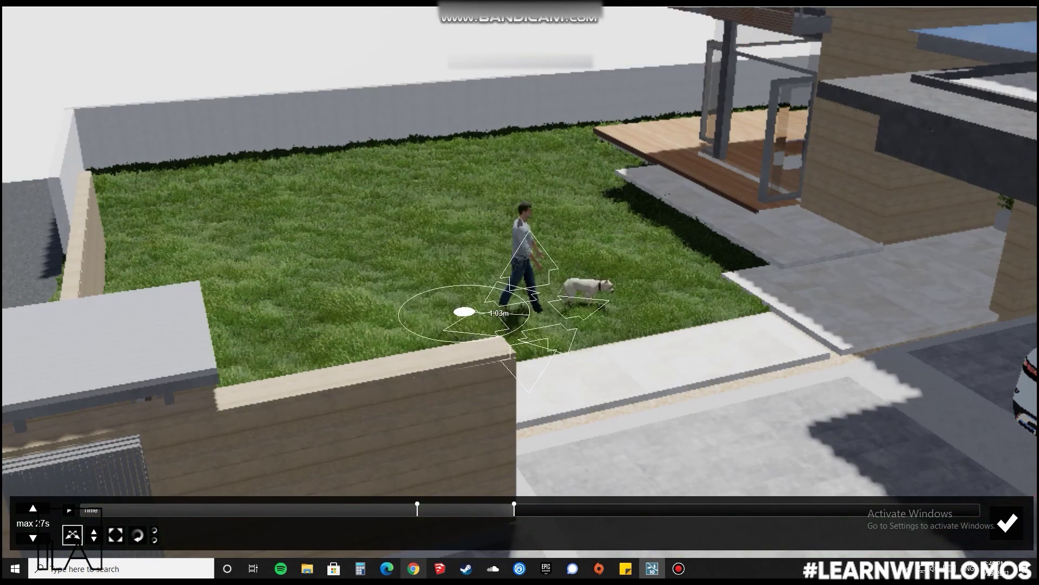
drag(629, 318, 606, 317)
Add a third keyframe moving the man and dog from the lawn to the edge of the paved entrance walkway.
drag(515, 510, 610, 510)
right_drag(487, 325, 622, 298)
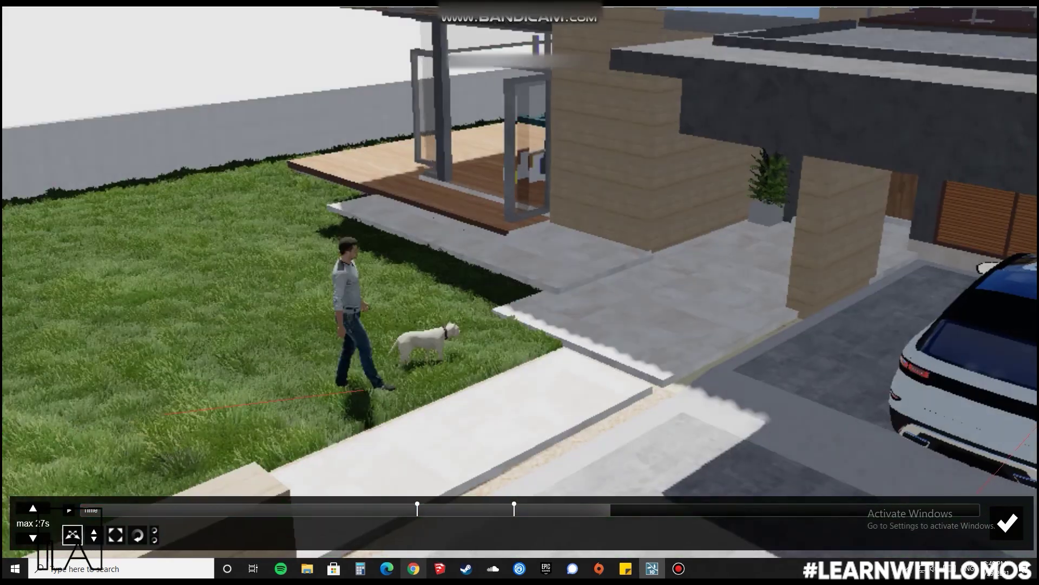
drag(364, 390, 557, 321)
right_drag(557, 321, 640, 383)
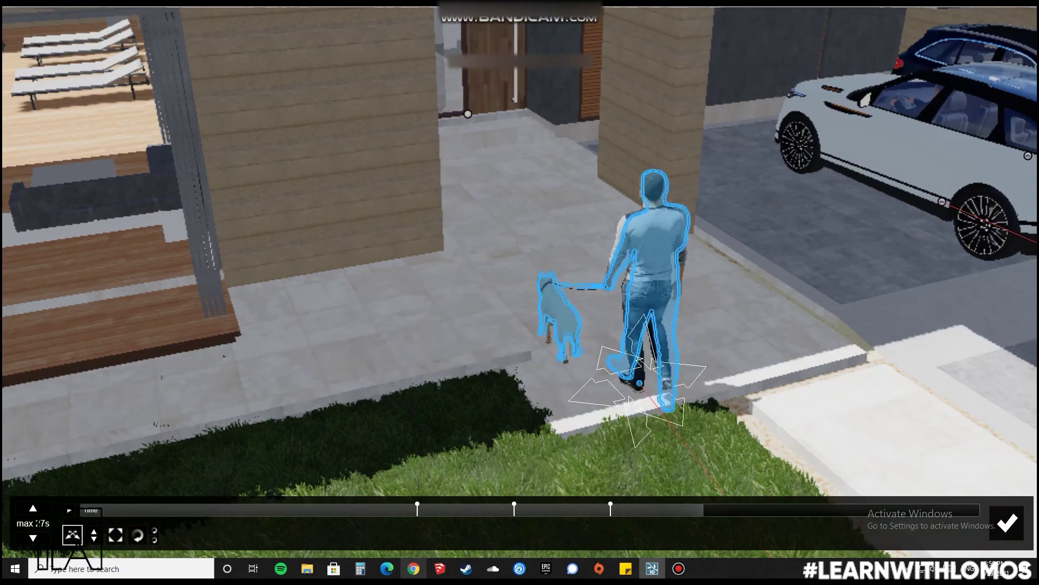
Add further keyframes turning the man and dog towards the wooden deck and moving them along the paving beside it, and save the animation.
click(137, 534)
right_drag(450, 335, 379, 330)
drag(704, 510, 777, 510)
click(72, 535)
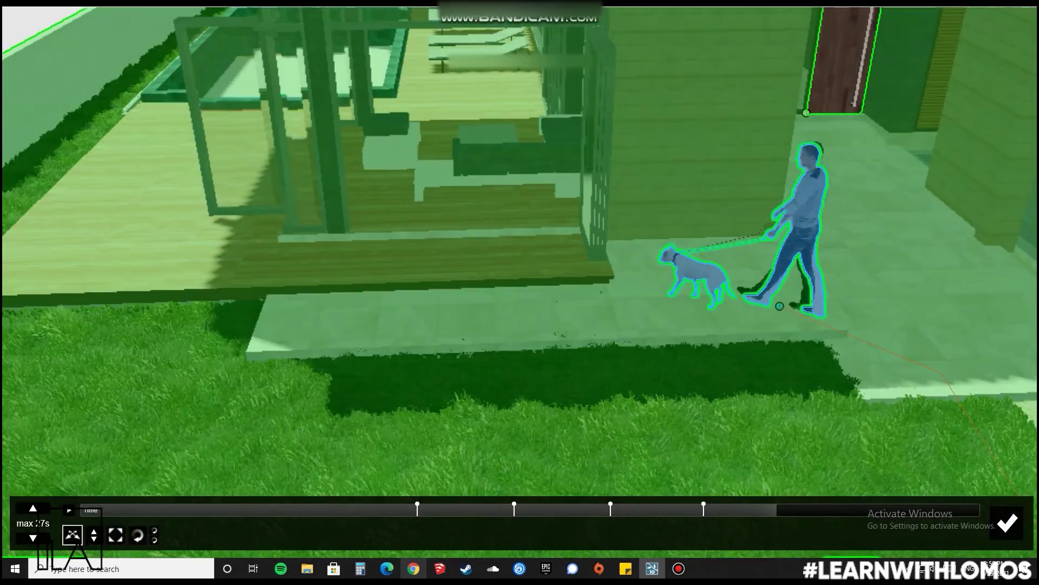
drag(779, 306, 428, 317)
scroll(428, 317, down, 3)
click(1006, 523)
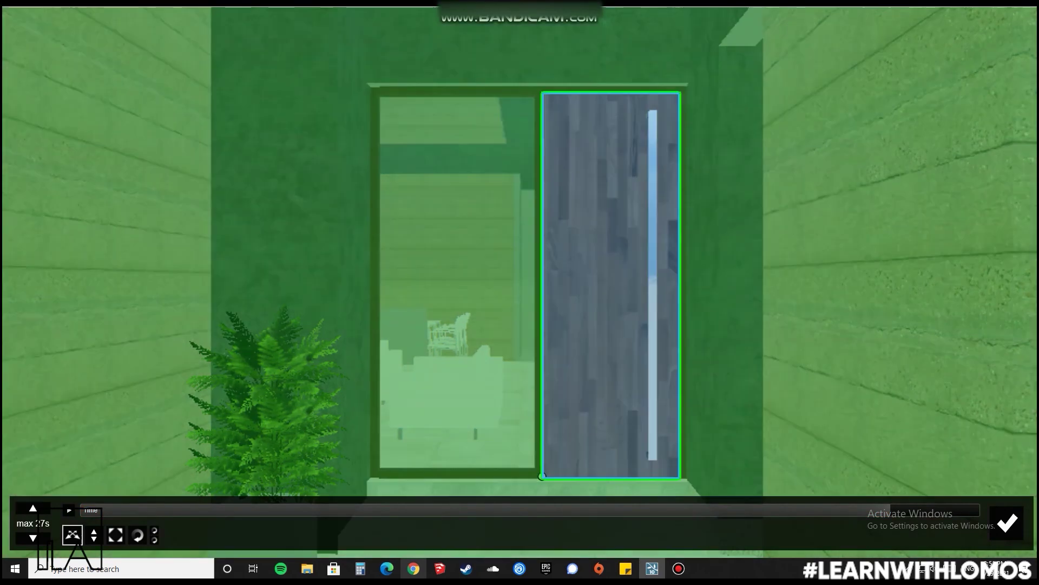
Frame the base of the front door in the movement editor and add a first keyframe rotating the door slightly open.
right_drag(519, 293, 518, 371)
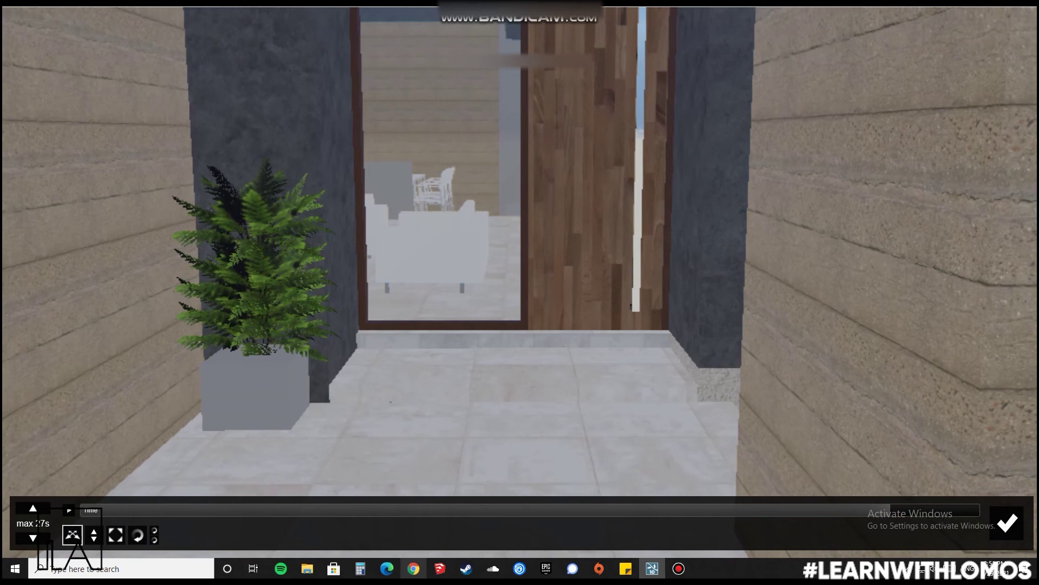
key(w)
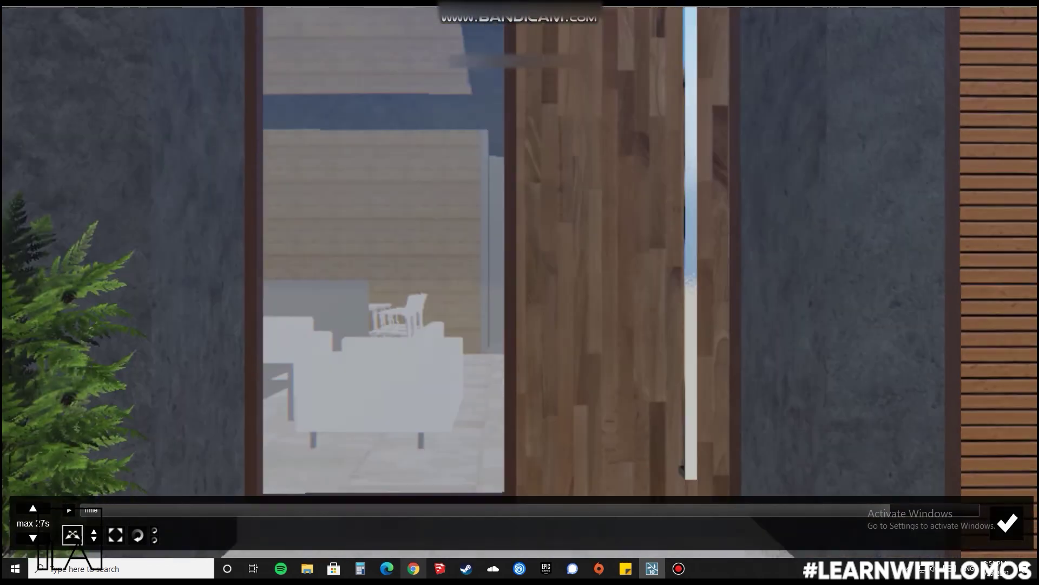
right_drag(518, 371, 509, 420)
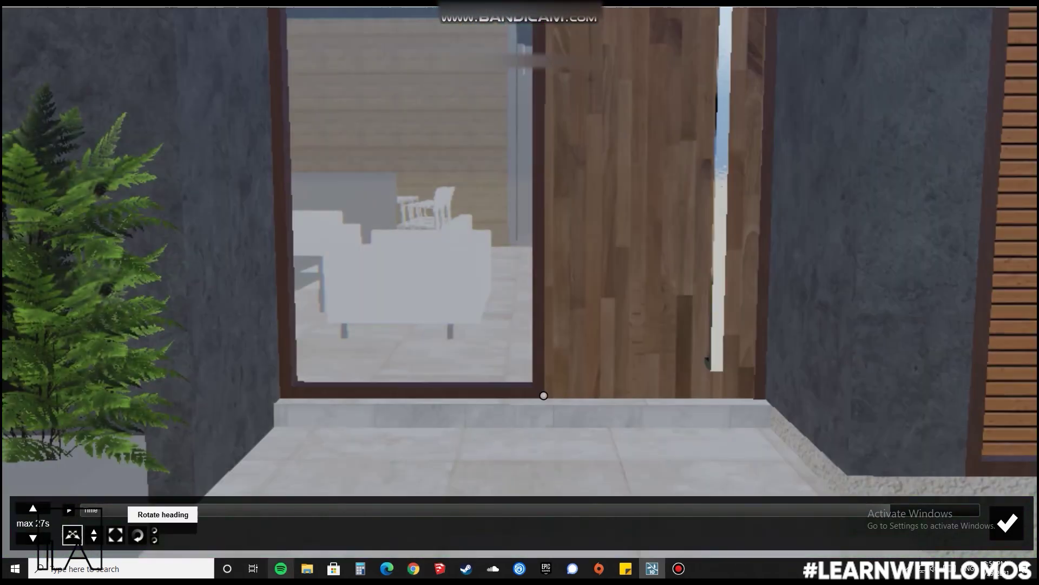
click(137, 535)
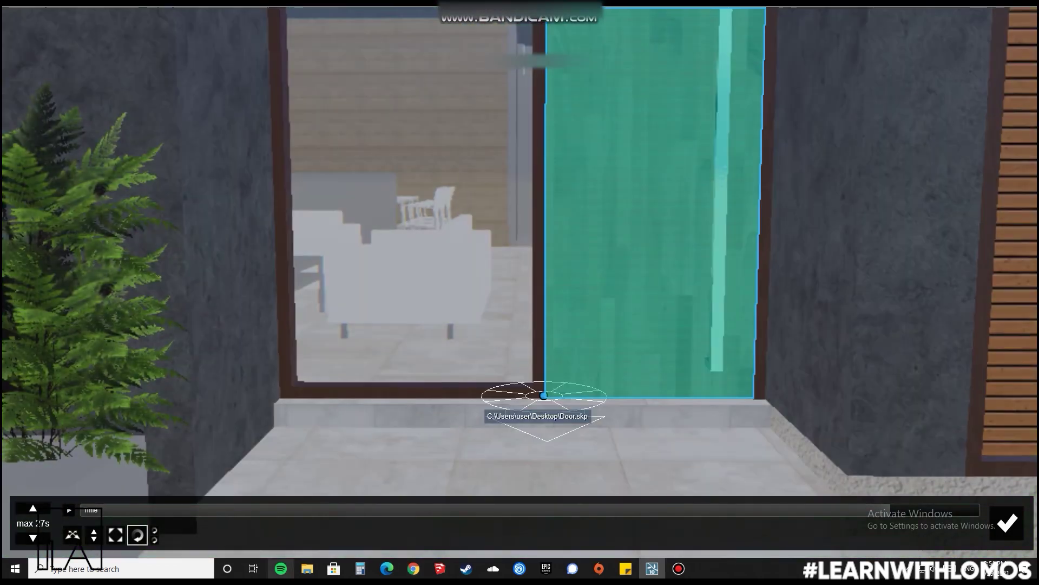
click(544, 395)
drag(543, 395, 586, 399)
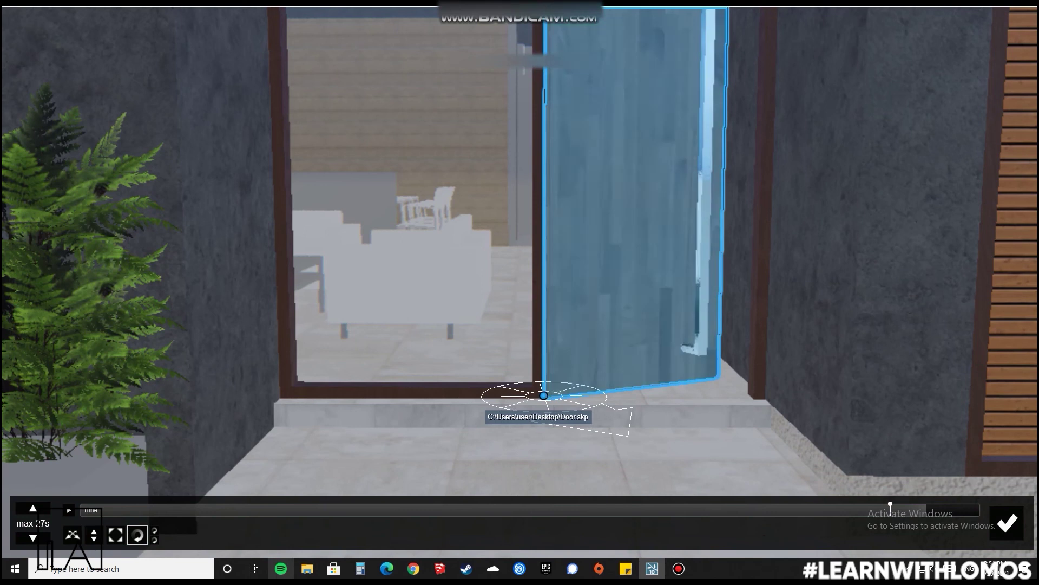
Swing the front door further open in a second keyframe and fully open in a third near 26.4 s, and save the animation.
drag(544, 396, 695, 419)
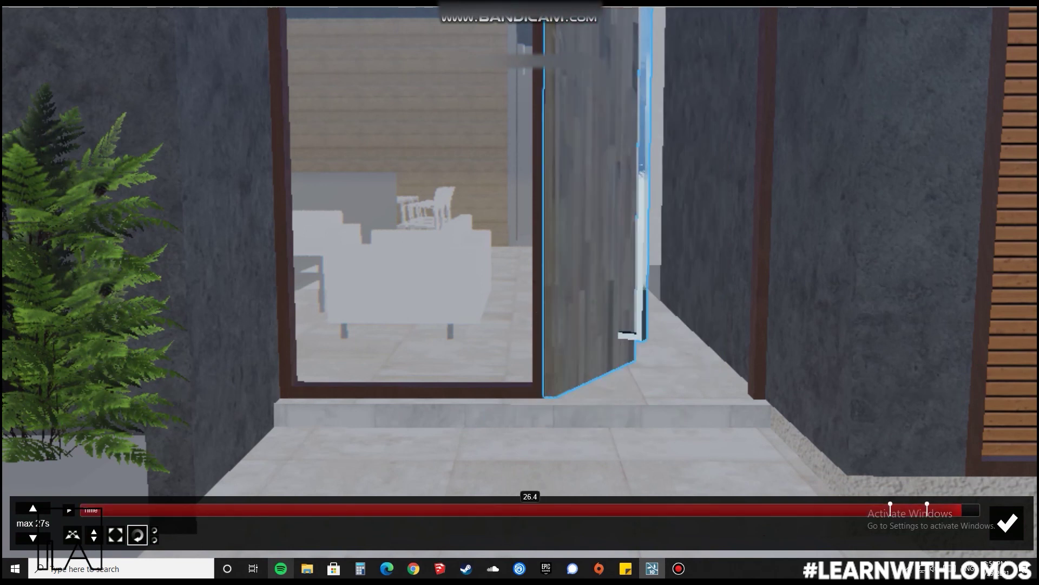
drag(962, 510, 960, 510)
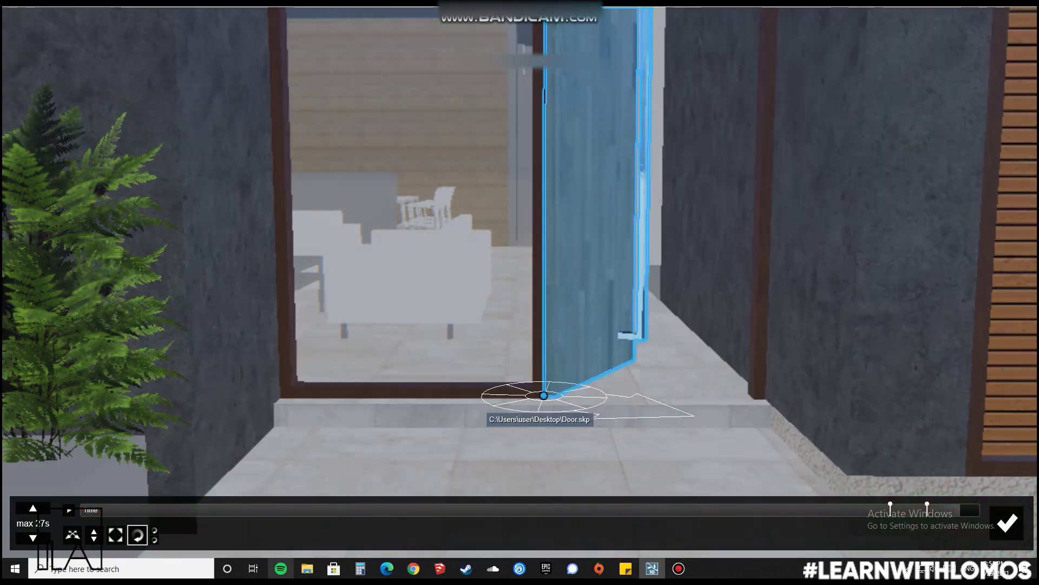
mouse_move(544, 396)
mouse_down()
mouse_move(702, 399)
mouse_move(691, 388)
mouse_move(702, 405)
mouse_move(700, 396)
mouse_up()
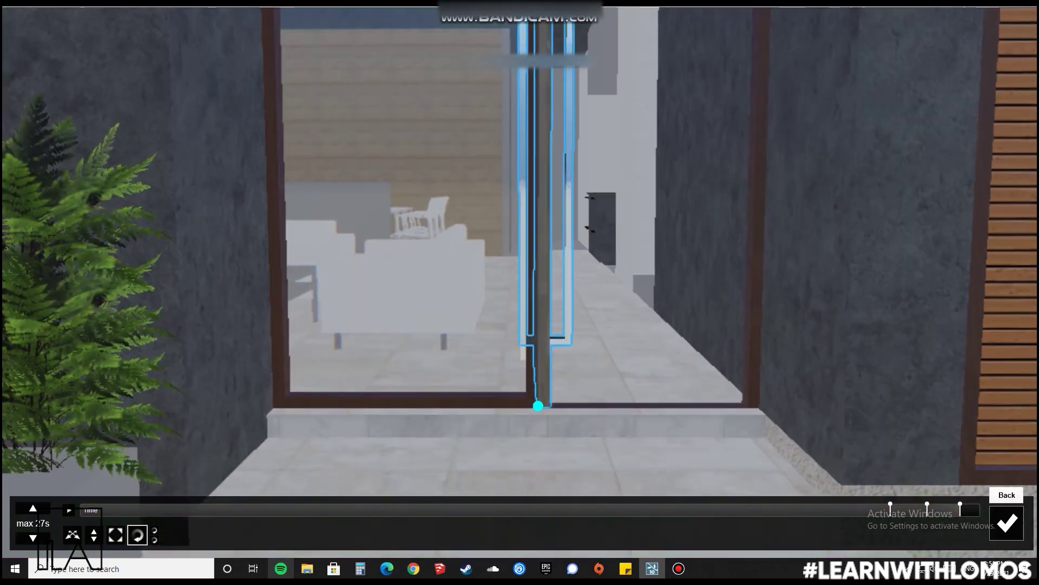
click(1007, 523)
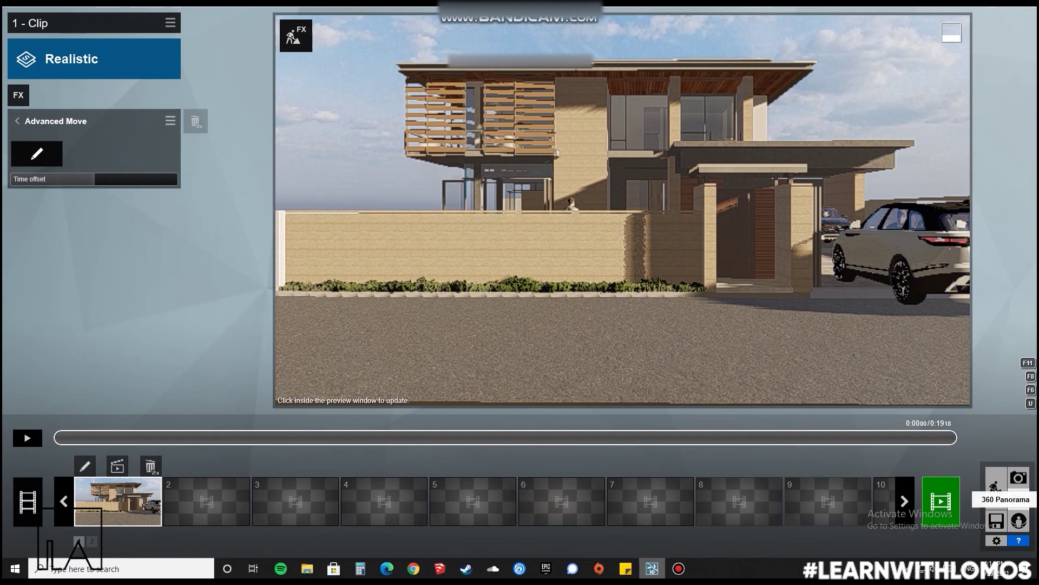
Set the editor resolution to 100% and the editor quality to four stars, and return to the movie clip.
click(996, 540)
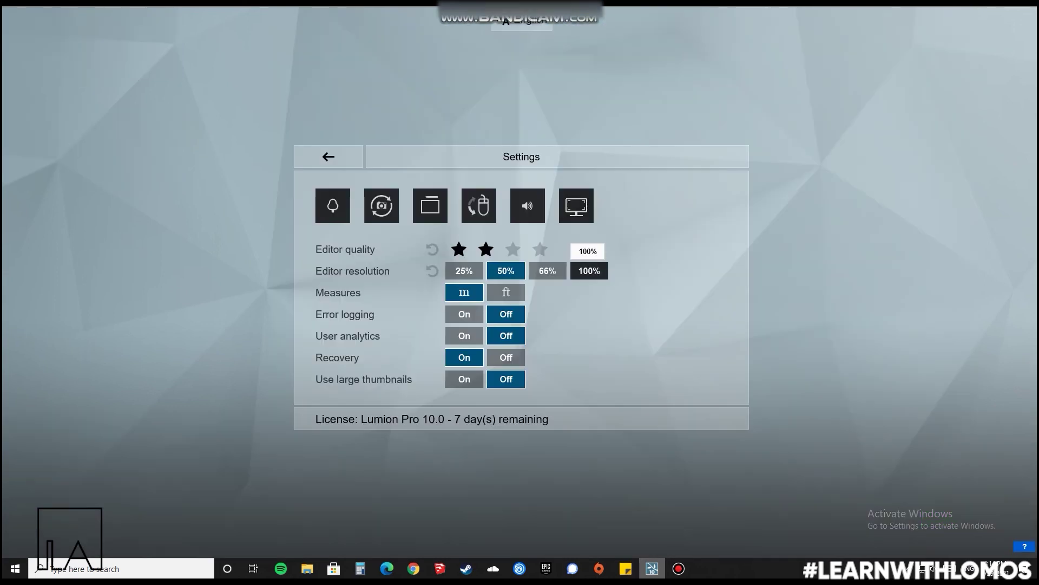
click(589, 271)
click(540, 249)
click(329, 156)
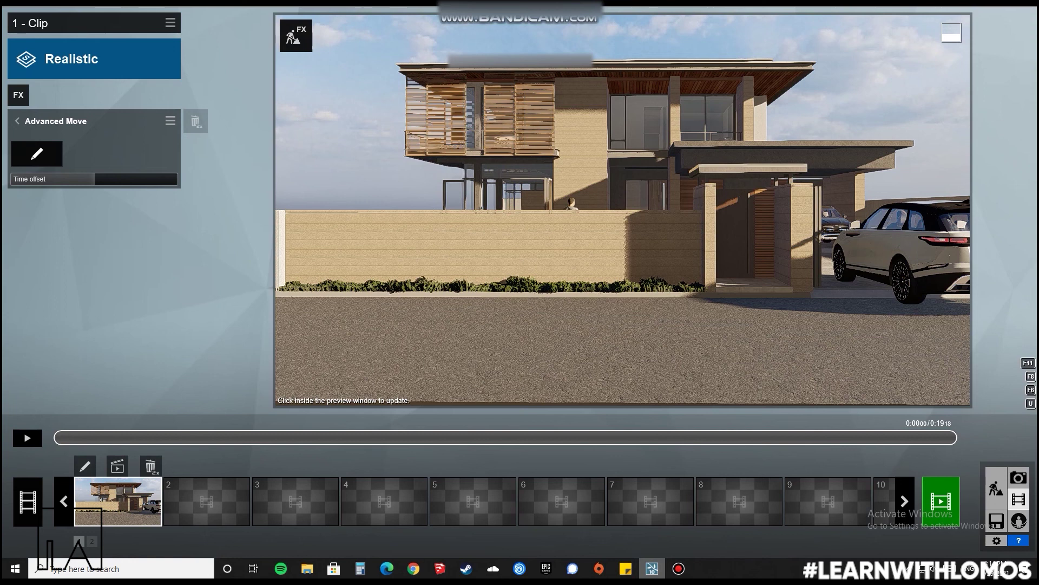
Return to the clip's full effects list and play the clip from the start.
click(17, 121)
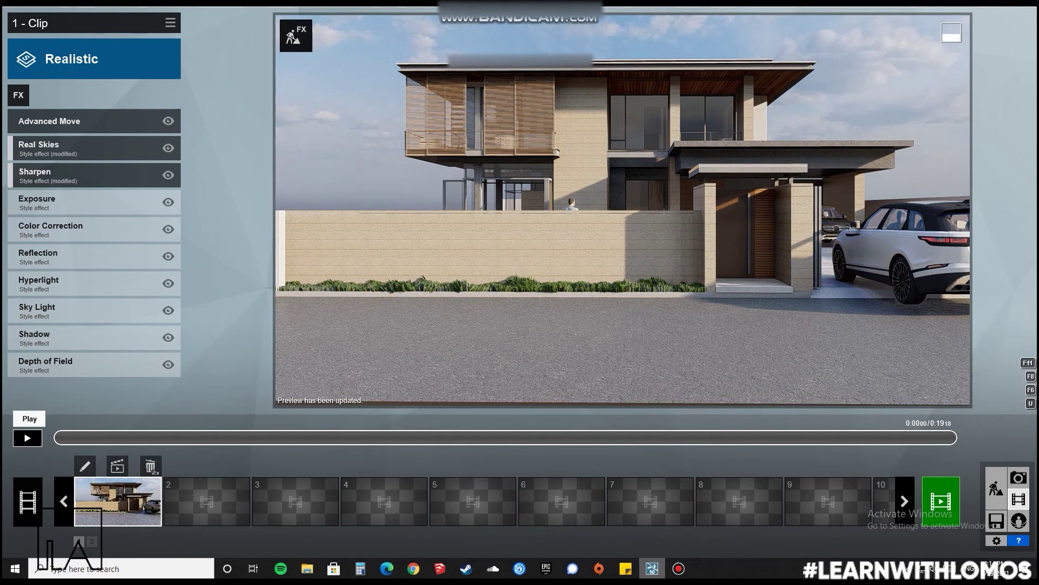
click(27, 437)
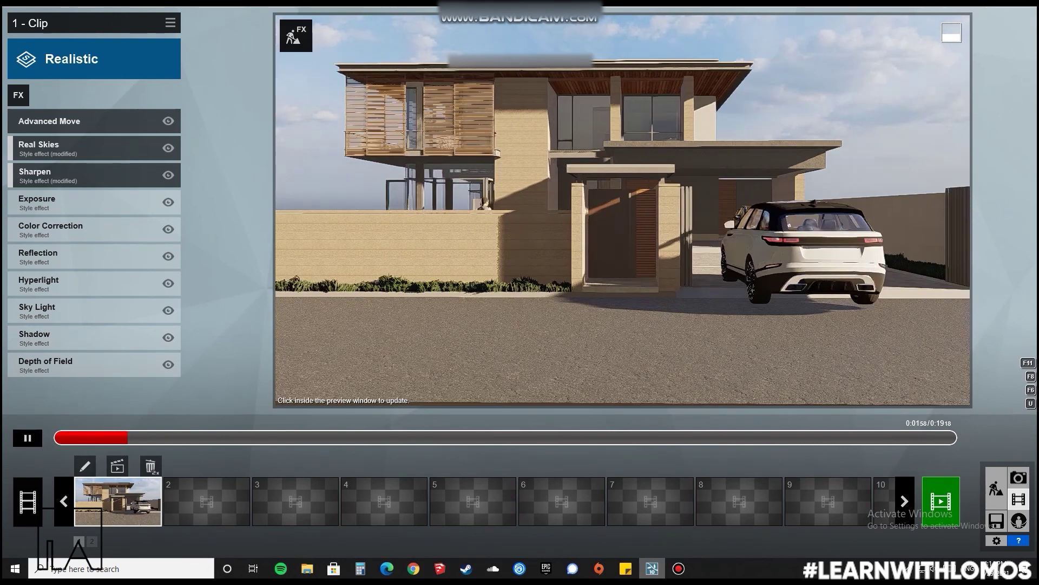